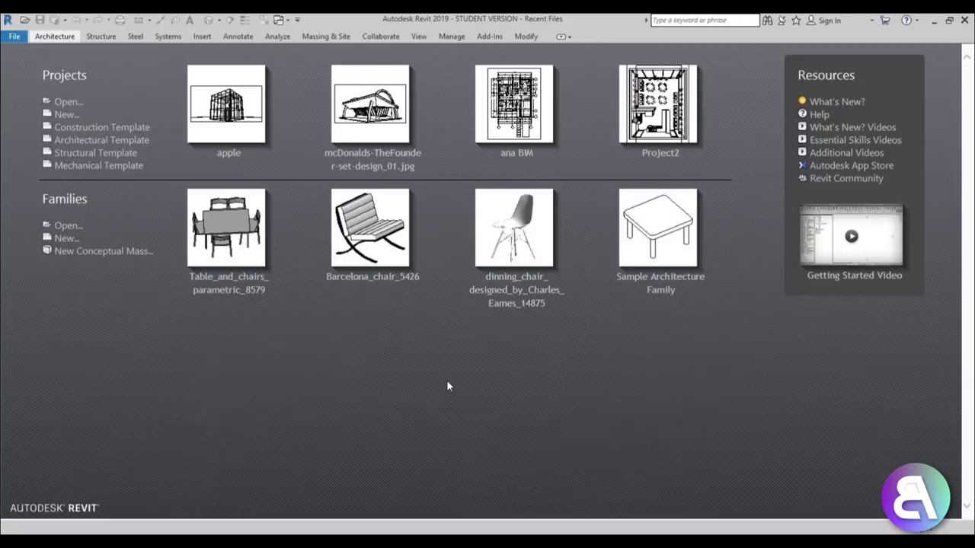
Create a project from the Architectural Template and set the project's length units to meters
click(105, 141)
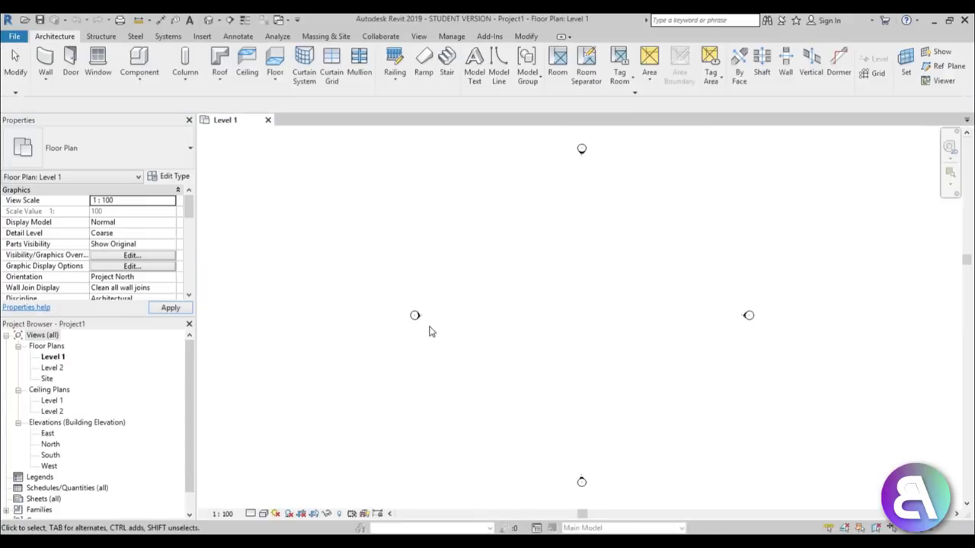
key(u)
key(n)
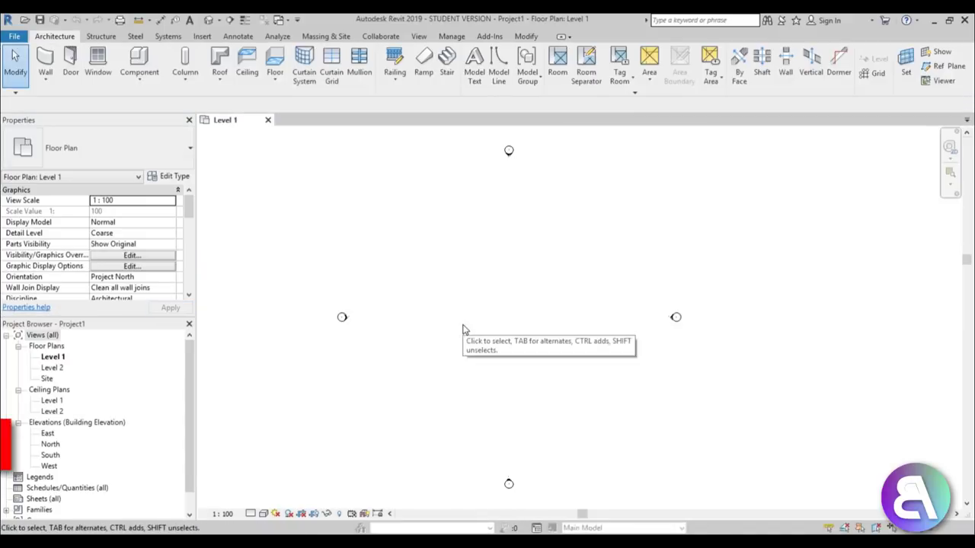
click(499, 189)
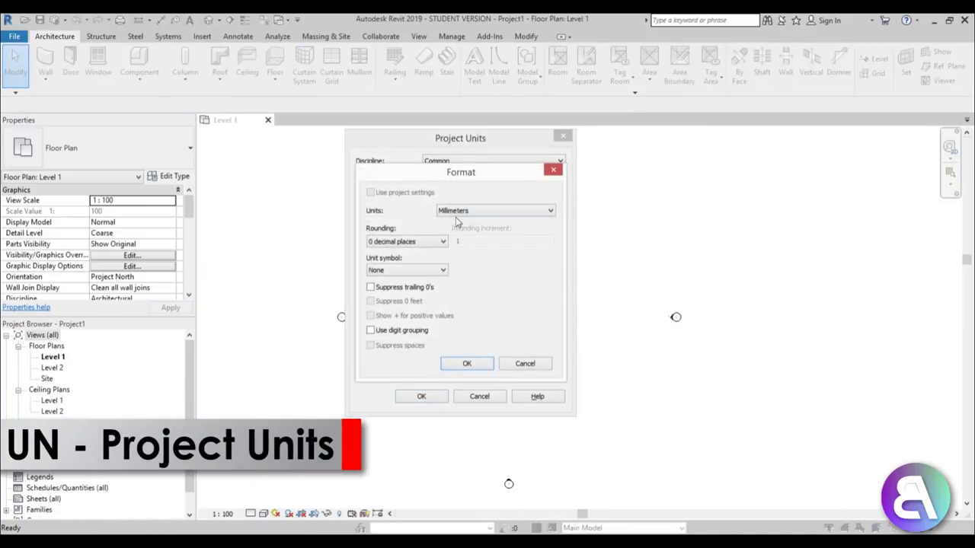
click(457, 210)
click(450, 254)
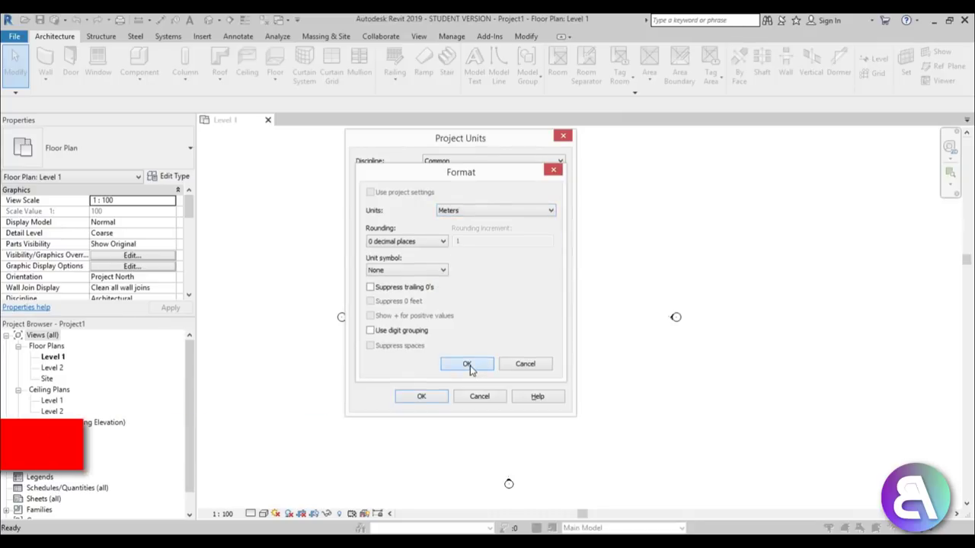
click(467, 363)
click(421, 397)
mouse_move(505, 337)
middle_down()
mouse_move(486, 341)
mouse_move(492, 348)
mouse_move(491, 333)
middle_up()
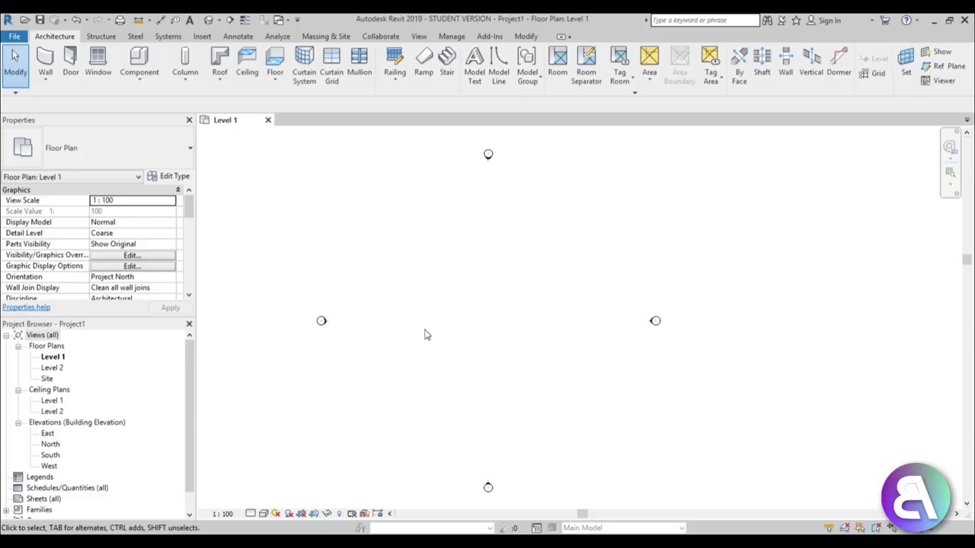
Open the South elevation and draw a level about 3.9 m above Level 2, aligned with the existing level ends
double_click(51, 455)
scroll(513, 374, down, 2)
middle_drag(468, 372, 444, 363)
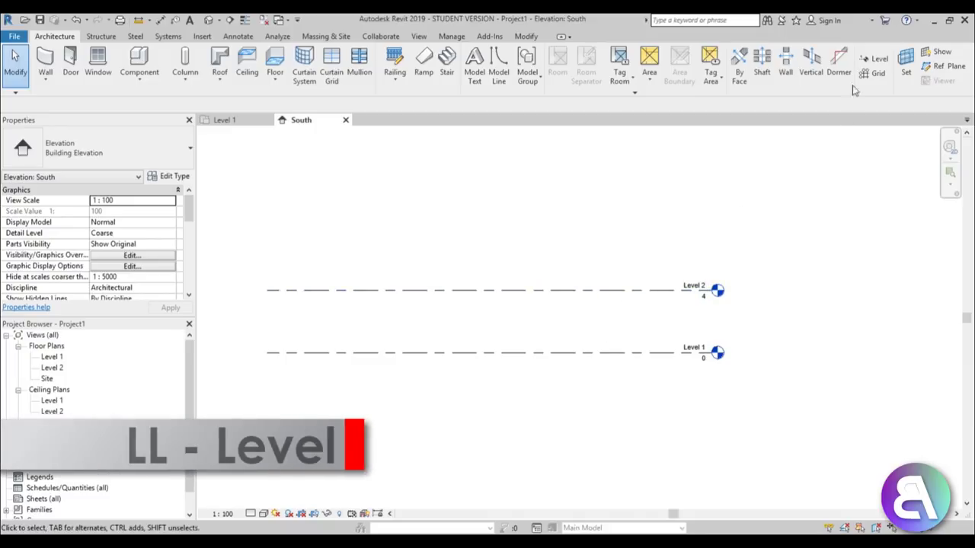
key(l)
key(l)
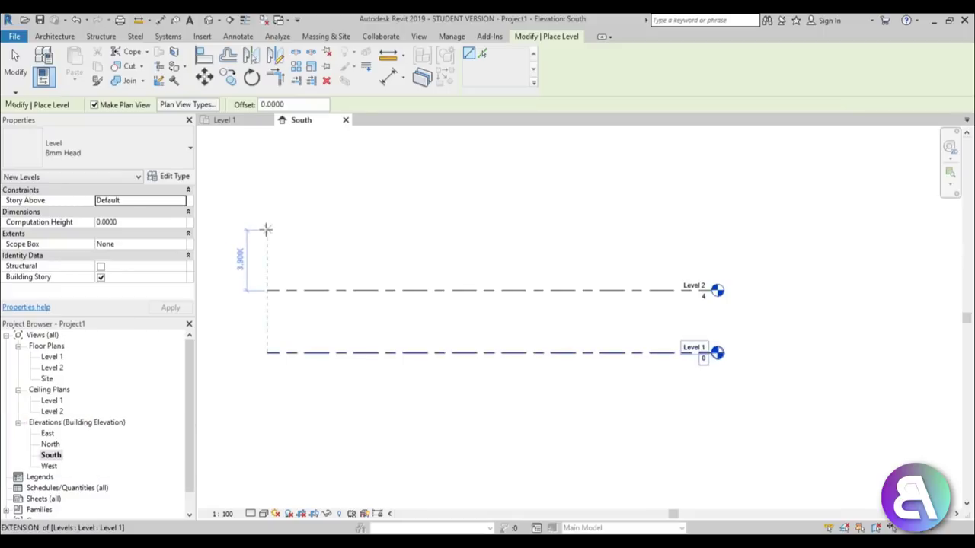
click(268, 229)
click(712, 229)
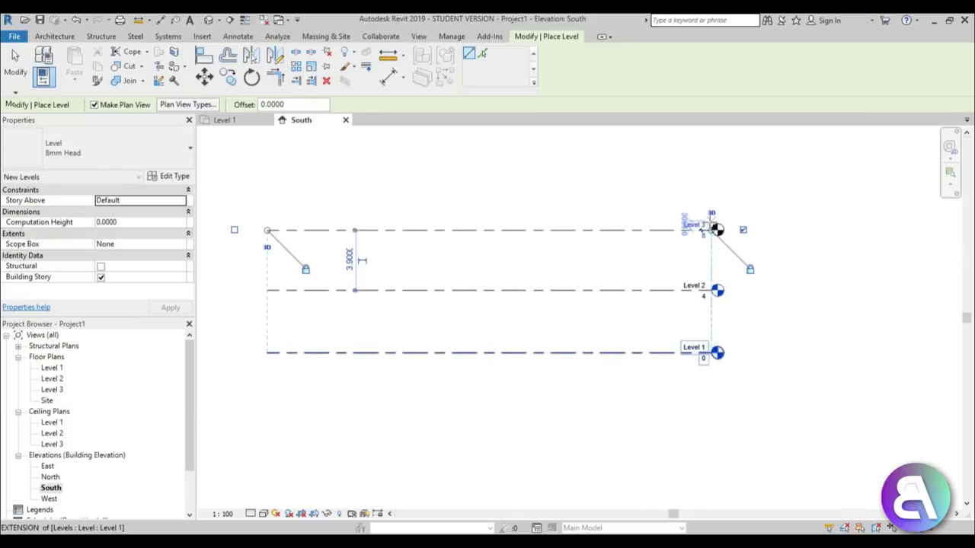
key(Escape)
key(Escape)
Set the distance between Level 2 and Level 3 to 3 m
click(673, 235)
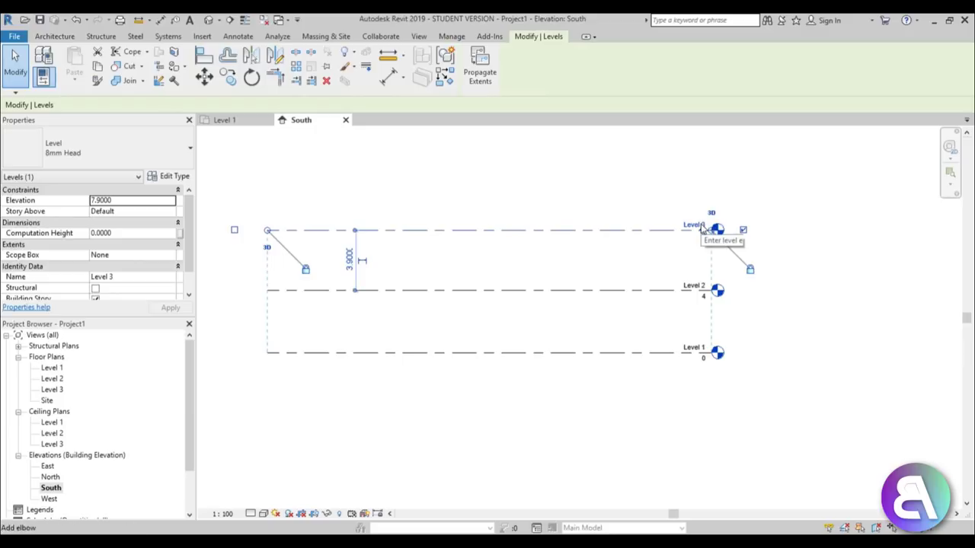
click(350, 258)
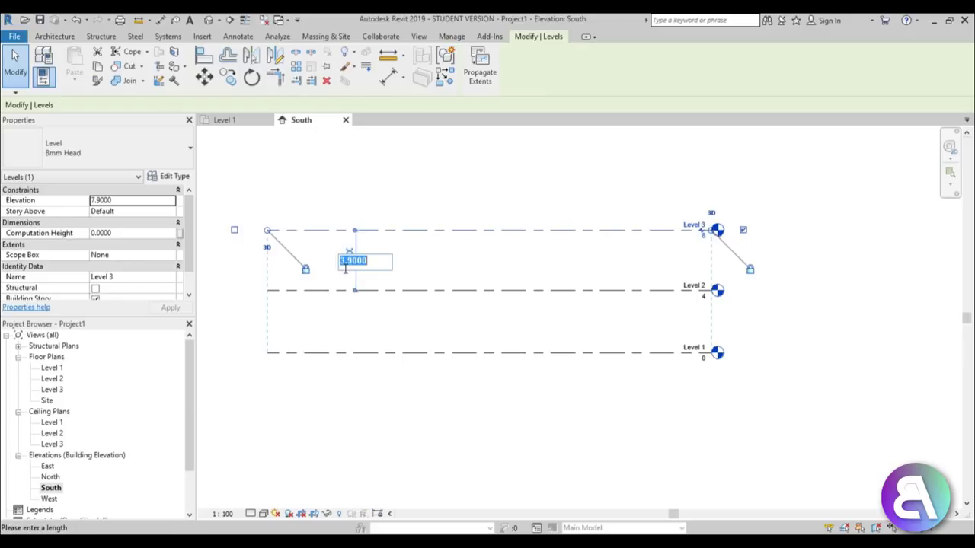
text(3)
key(Return)
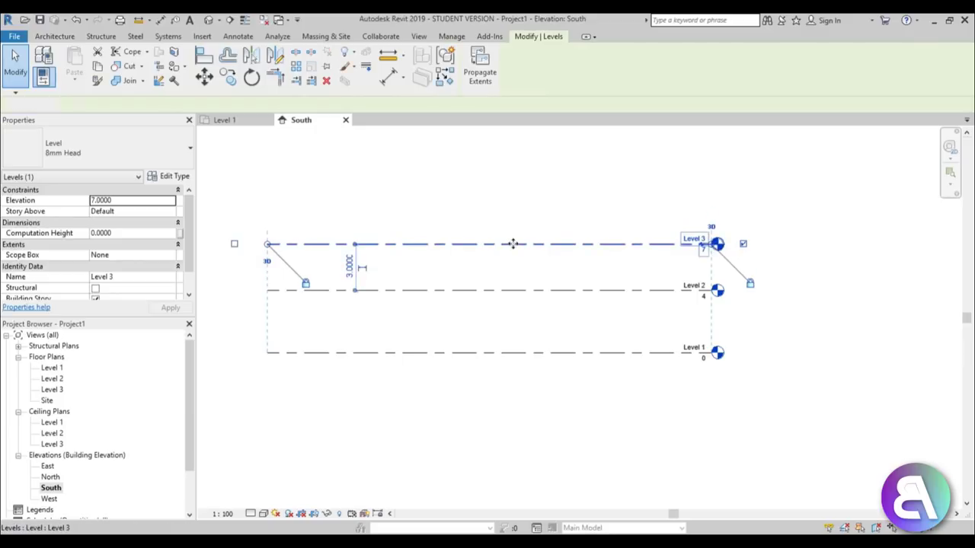
key(Escape)
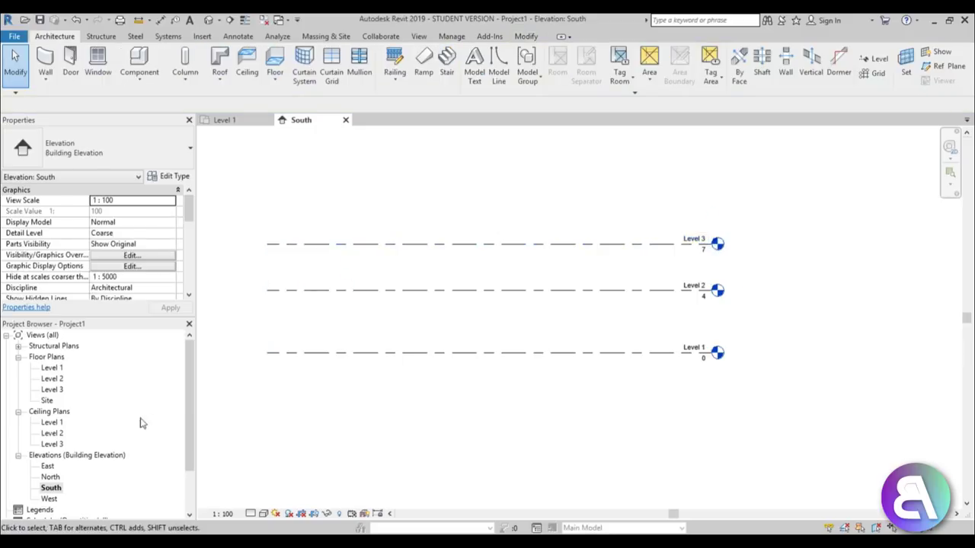
Open the Level 1 floor plan
double_click(49, 369)
middle_drag(501, 322, 444, 322)
scroll(446, 308, up, 1)
scroll(435, 325, down, 1)
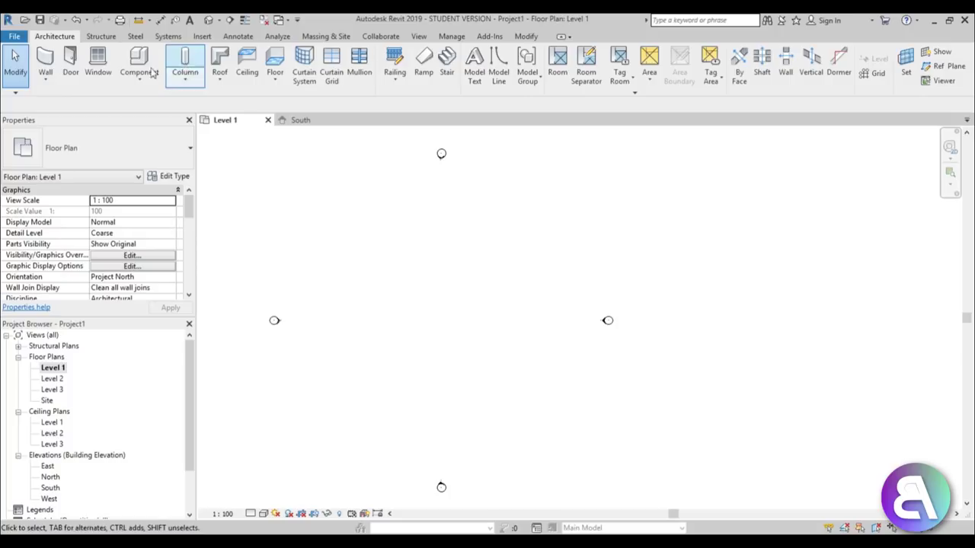
click(45, 62)
key(Escape)
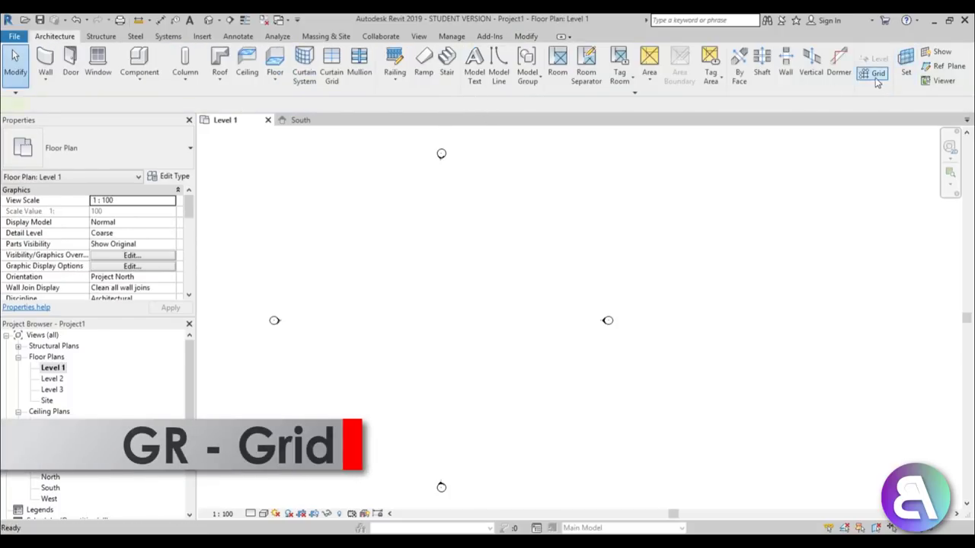
Draw three aligned vertical grid lines, placing the third between the first two, about 5 m from grid 1 and 4 m from grid 2
key(g)
key(r)
click(393, 212)
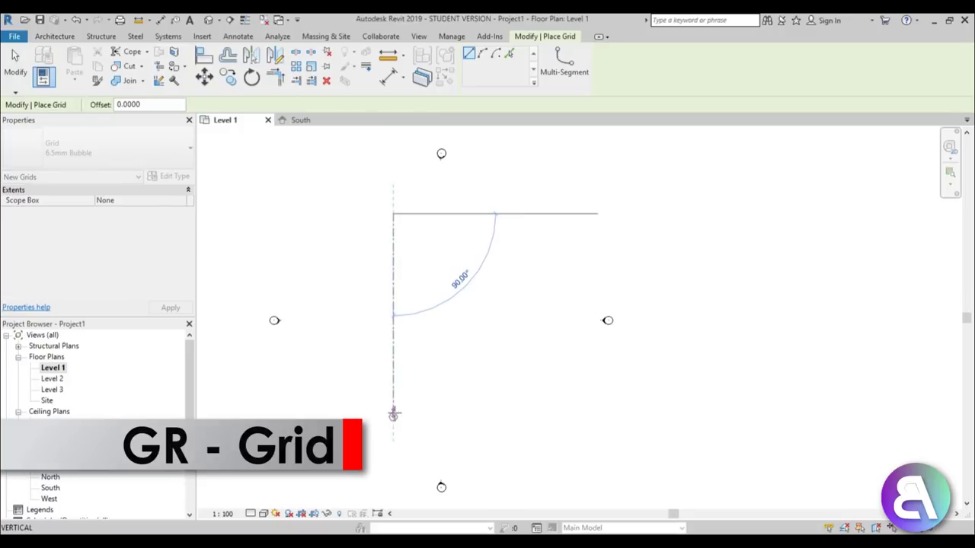
click(393, 411)
click(453, 212)
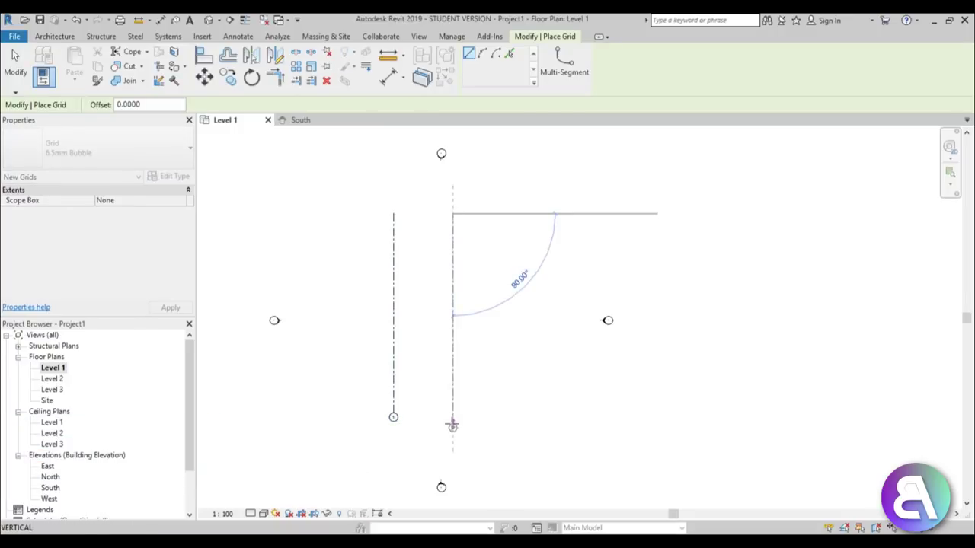
click(453, 415)
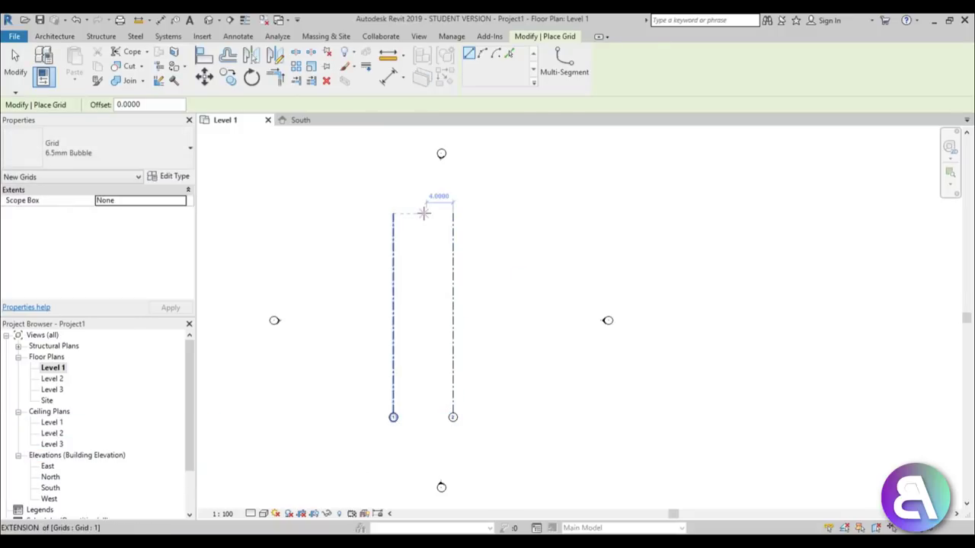
click(427, 213)
click(426, 415)
key(Escape)
key(Escape)
Check the spacing between the three vertical grid lines
scroll(426, 339, up, 2)
click(427, 335)
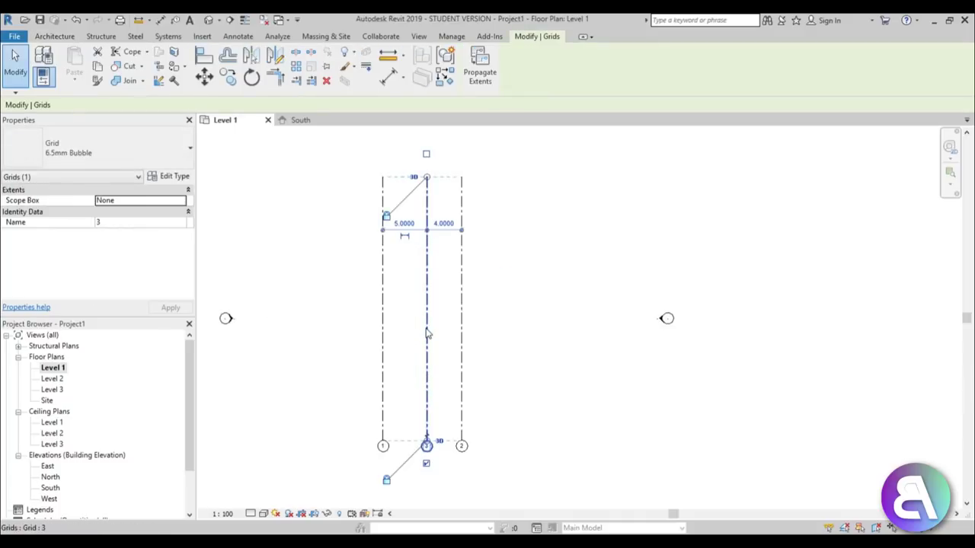
click(403, 222)
click(444, 281)
click(444, 281)
click(461, 281)
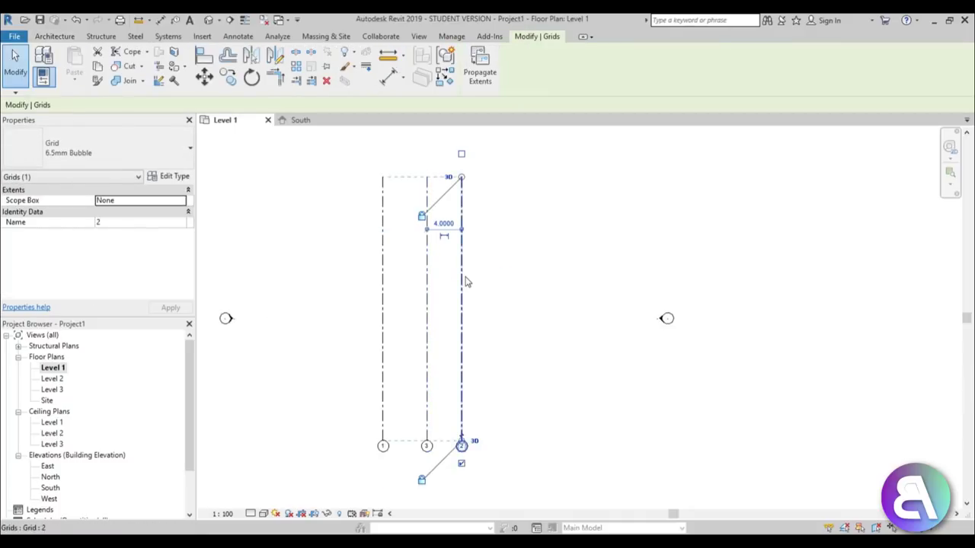
click(409, 269)
click(384, 272)
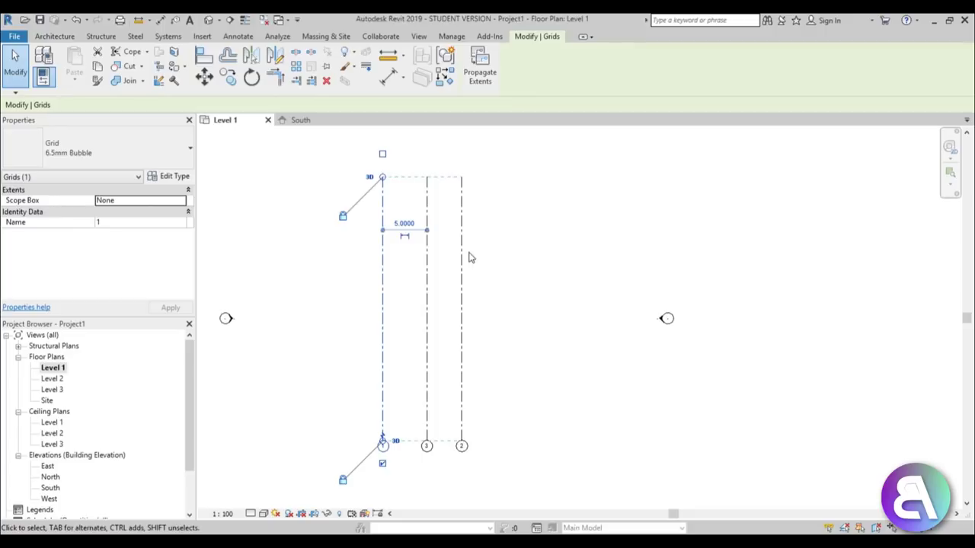
key(Escape)
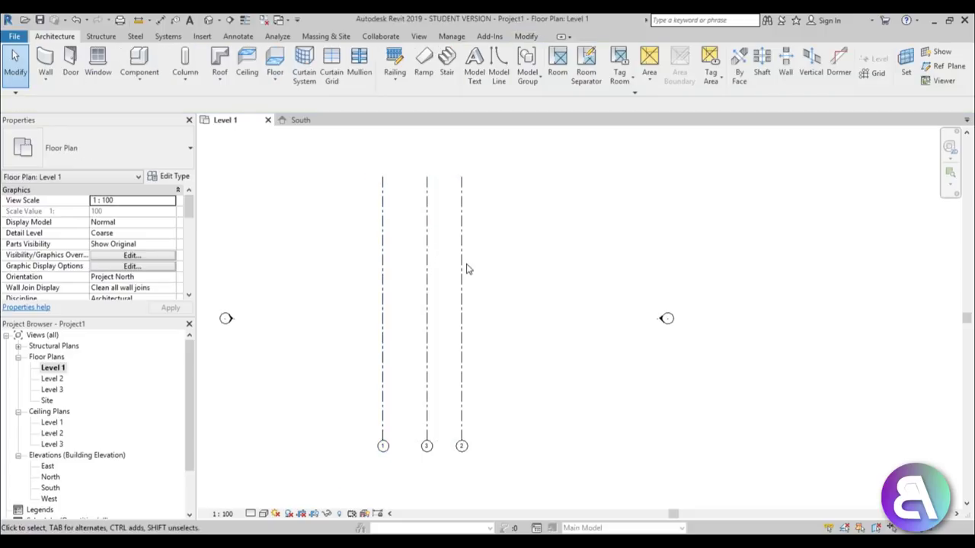
Set the spacing between grid lines 3 and 2 to 5 m by moving grid 2
click(465, 268)
click(446, 224)
text(5)
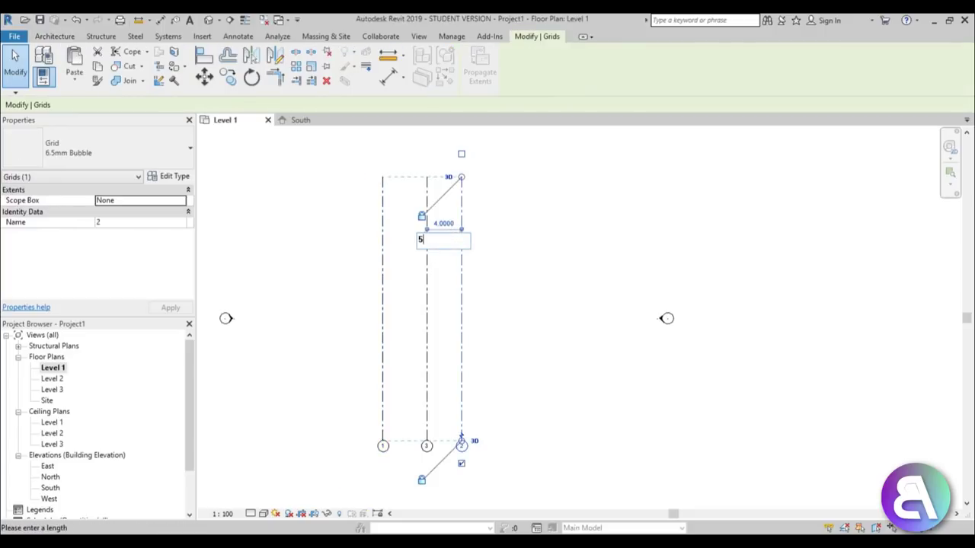
key(Return)
key(Escape)
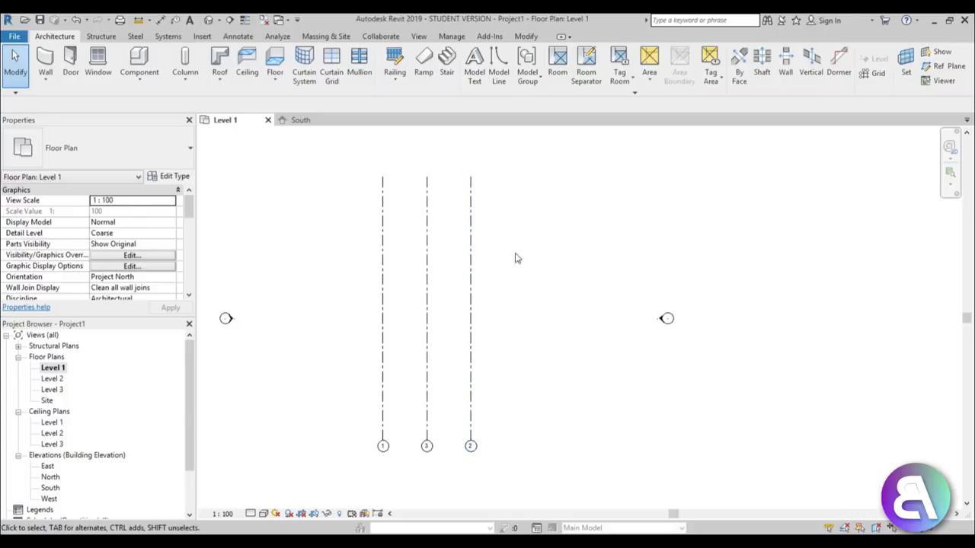
Draw a horizontal grid line across the three vertical grids, just above their bubbles
click(878, 68)
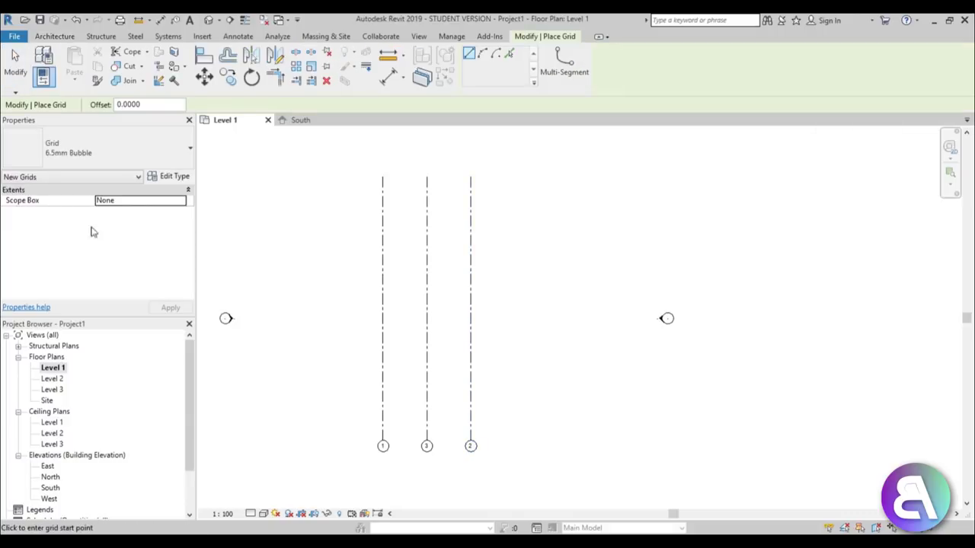
click(343, 408)
click(513, 408)
key(Escape)
key(Escape)
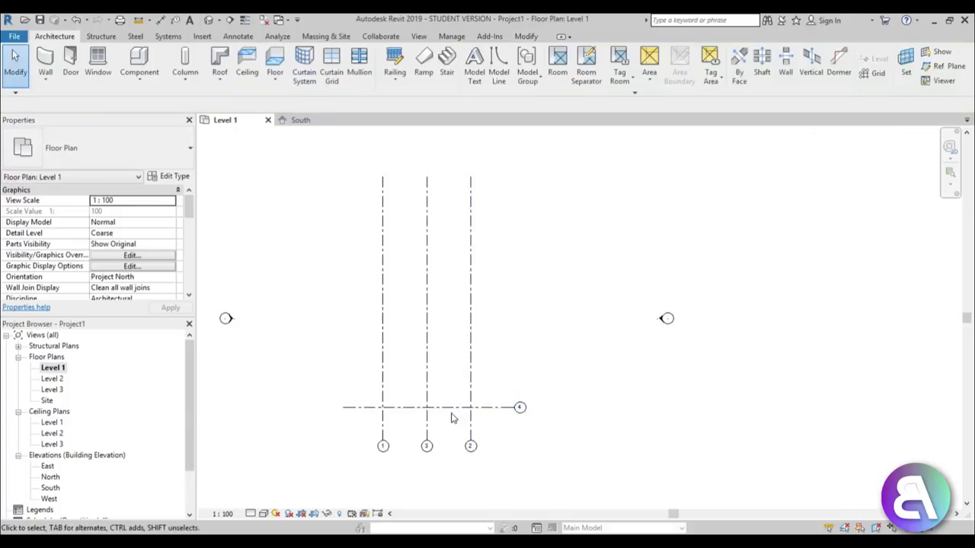
Rename the horizontal grid line as A
click(451, 408)
click(155, 223)
text(A)
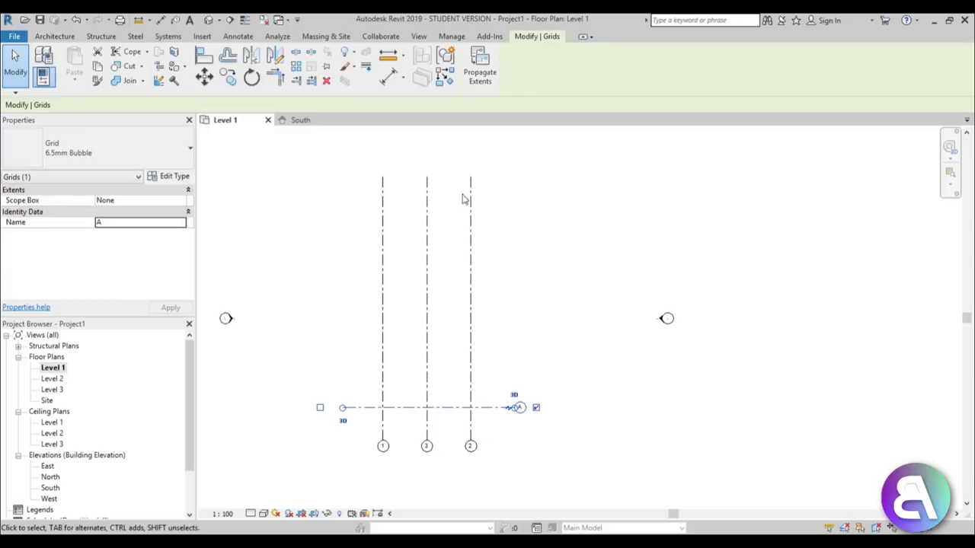
key(Escape)
Set grid placement to pick existing lines with an offset of 3 m
scroll(407, 439, up, 2)
click(392, 393)
scroll(387, 397, down, 2)
scroll(373, 389, up, 1)
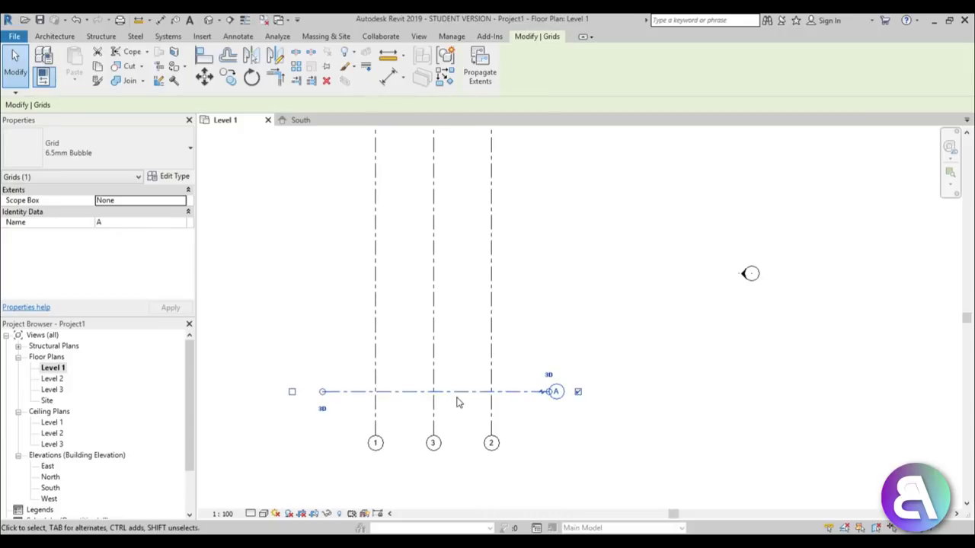
middle_drag(407, 394, 406, 374)
scroll(406, 373, up, 1)
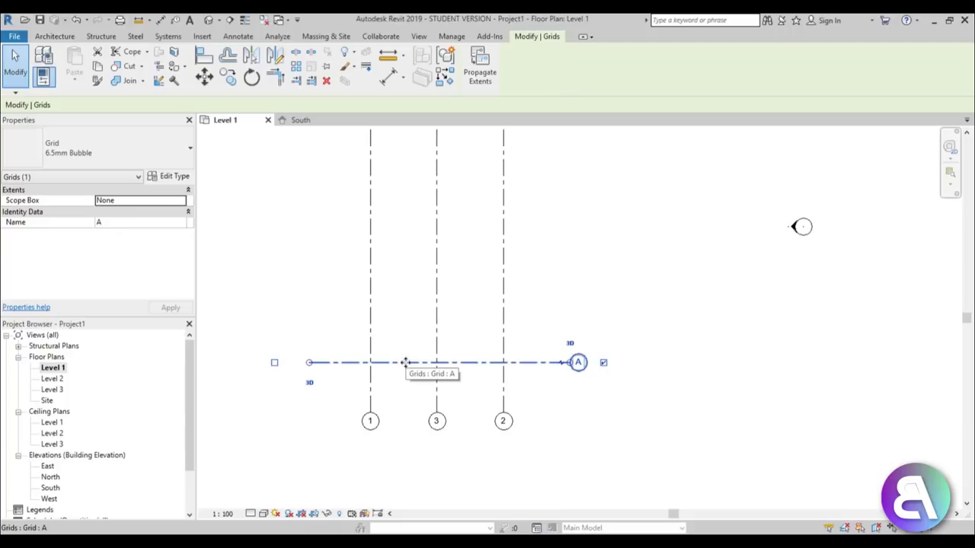
key(g)
key(r)
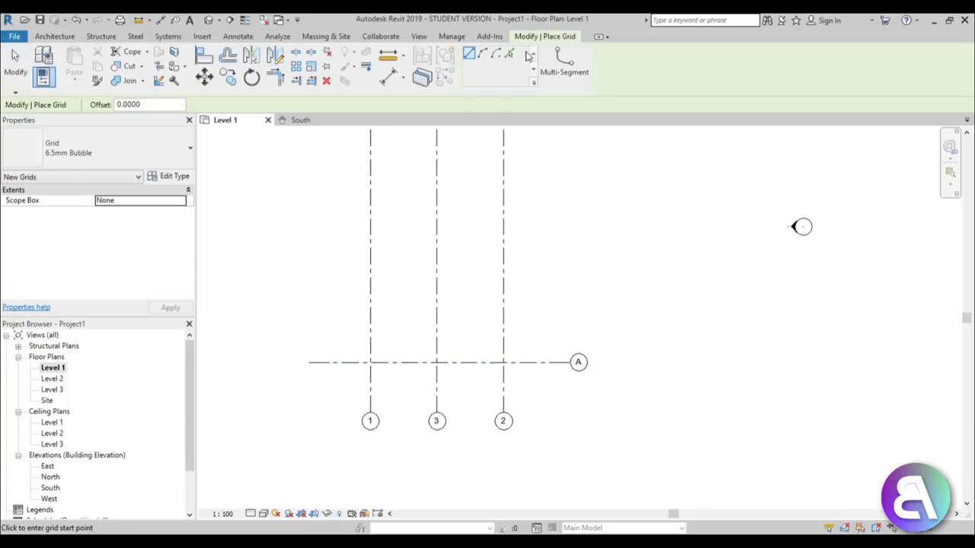
click(509, 57)
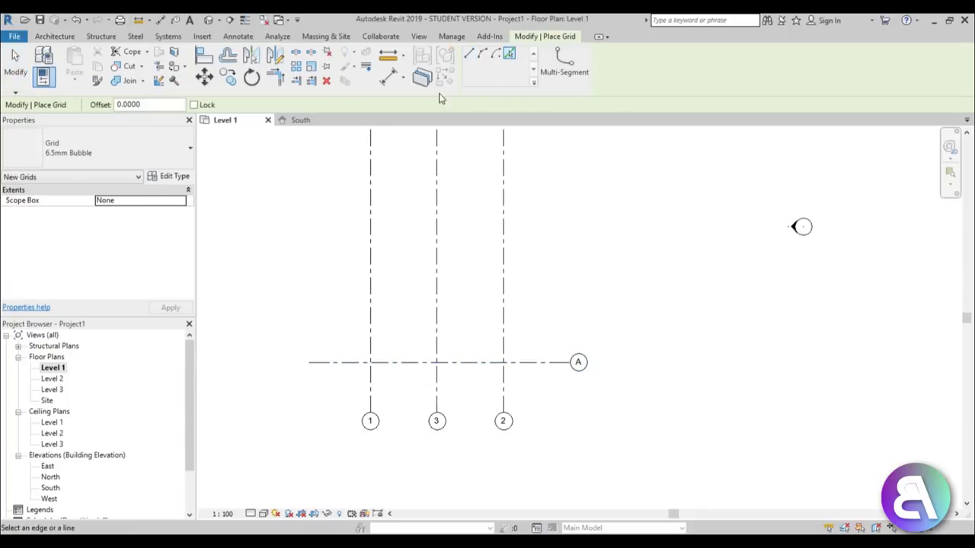
click(175, 107)
text(3)
key(Return)
click(418, 365)
click(418, 355)
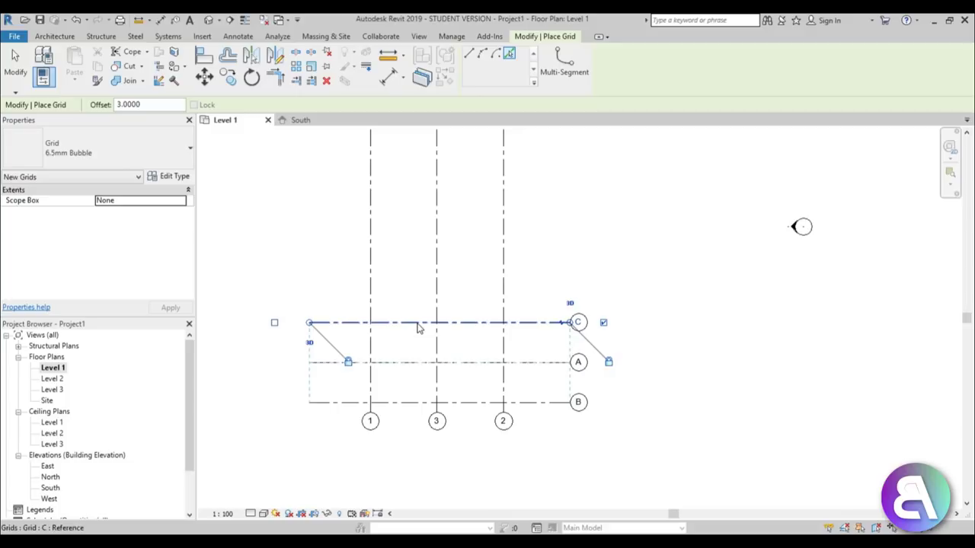
click(74, 21)
click(74, 21)
Add three horizontal grid lines above grid A, each offset 3 m from the one below
click(405, 358)
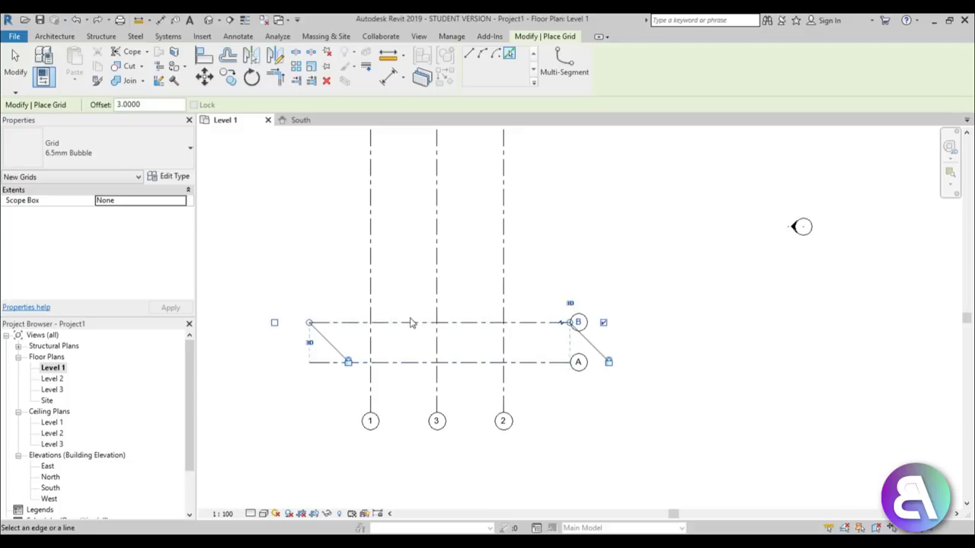
click(409, 323)
click(410, 282)
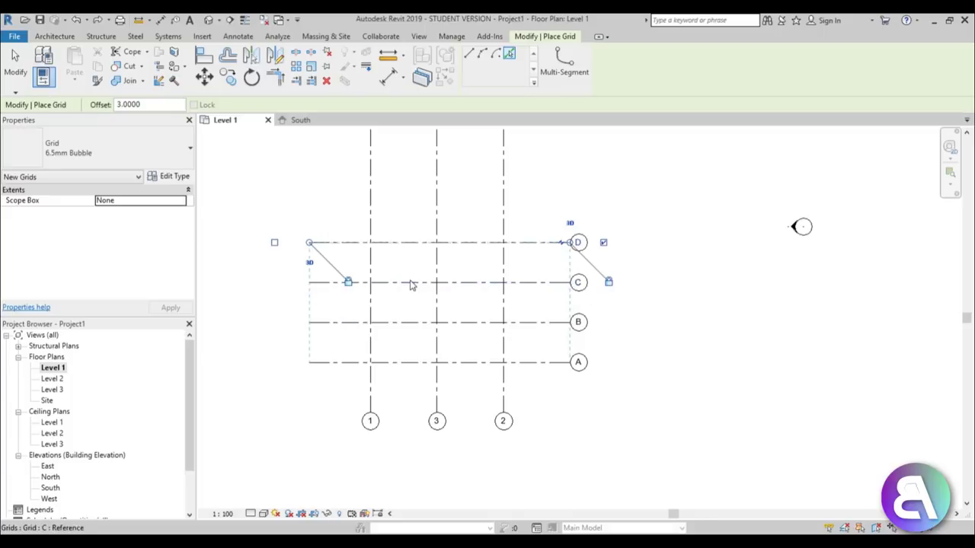
key(Escape)
key(Escape)
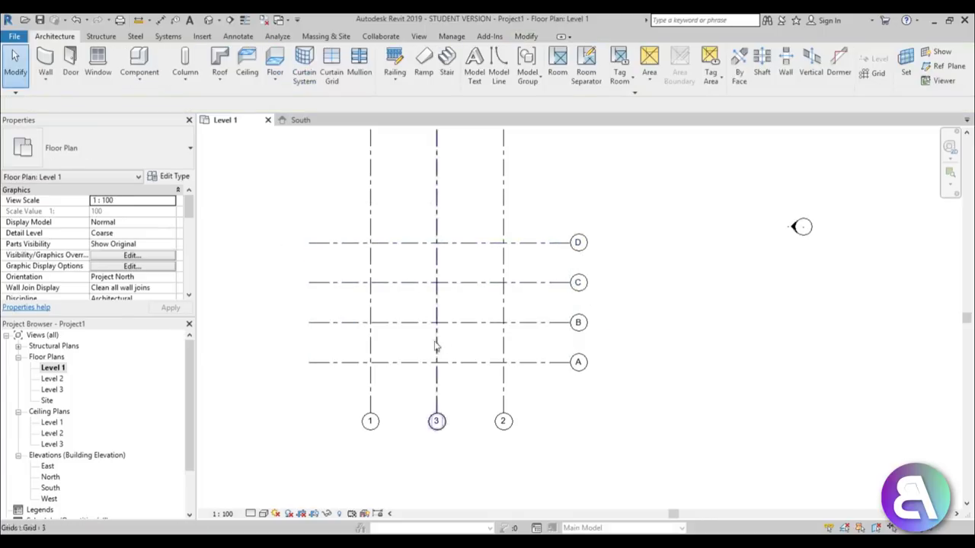
scroll(436, 346, up, 1)
middle_drag(430, 348, 417, 304)
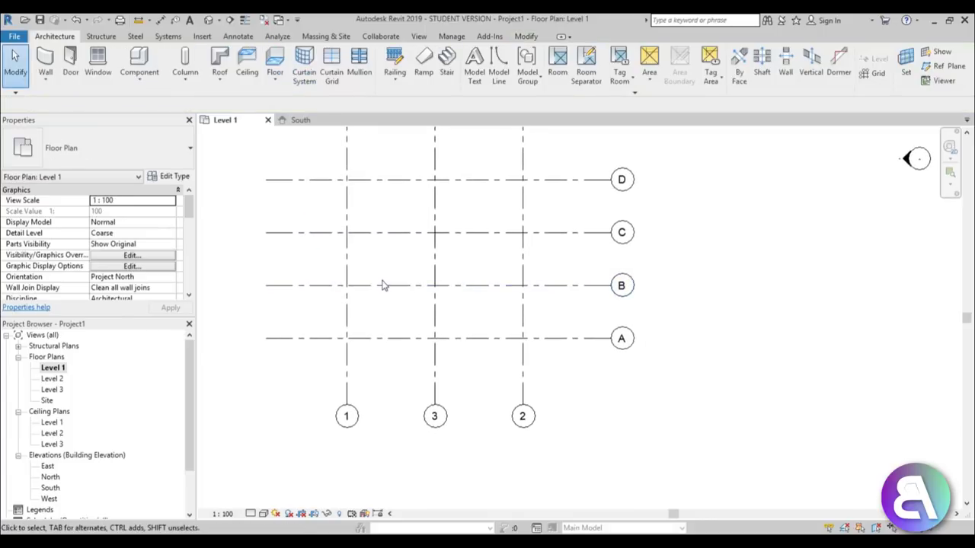
Start placing Generic - 200mm walls on Level 1 with their height constrained up to Level 2
scroll(377, 282, up, 1)
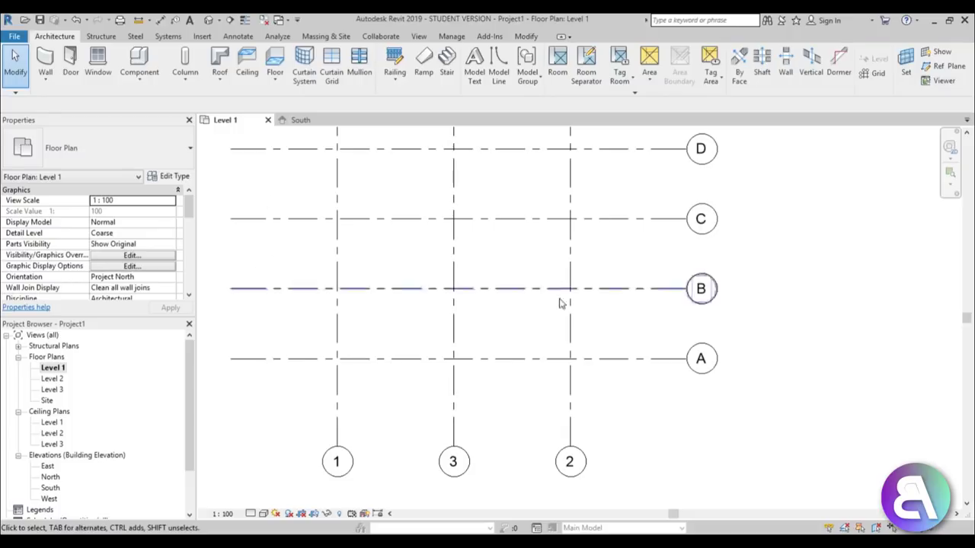
scroll(494, 341, down, 1)
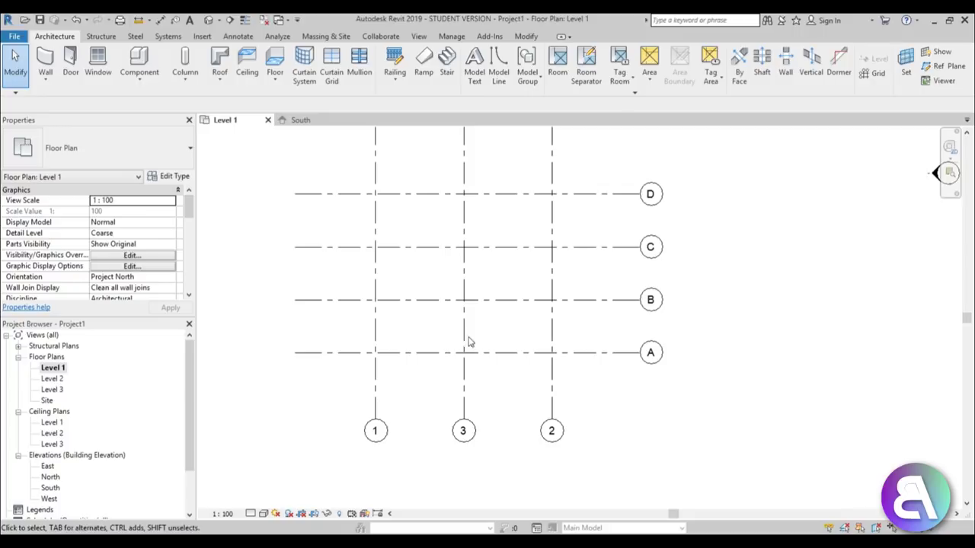
key(w)
key(a)
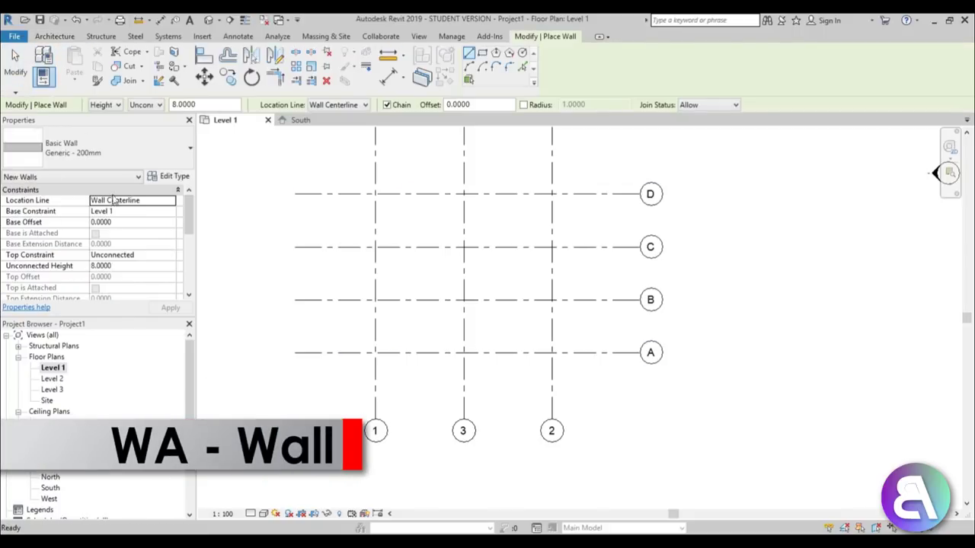
click(375, 193)
key(Escape)
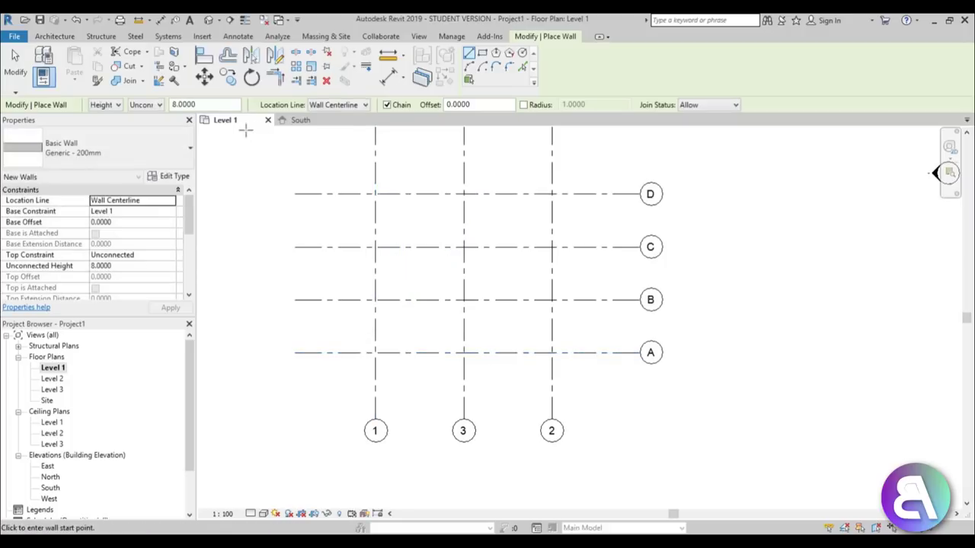
click(145, 105)
click(144, 136)
Draw three separate walls along vertical grids 1, 3 and 2, each running from grid D to grid A
click(375, 193)
click(375, 352)
key(Escape)
click(463, 193)
click(462, 351)
key(Escape)
click(552, 193)
click(552, 352)
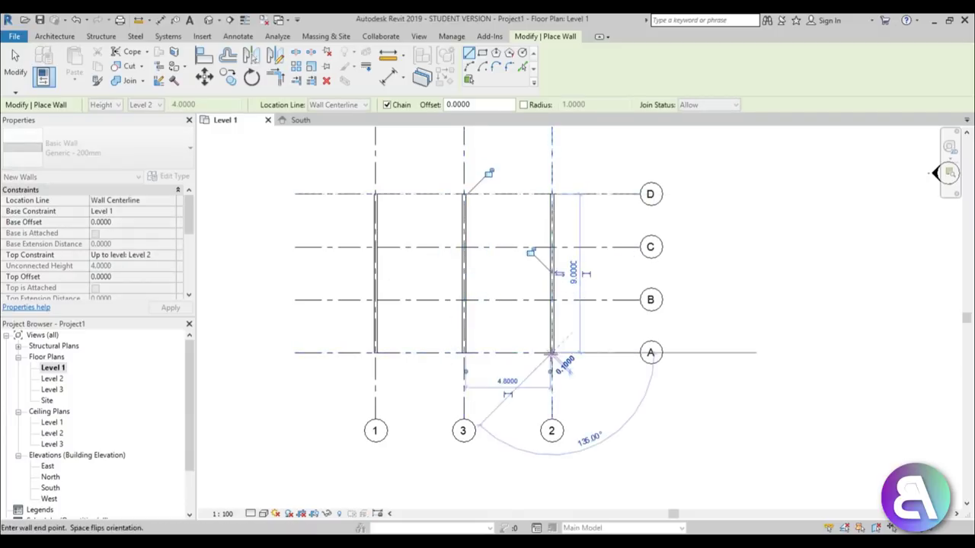
key(Escape)
key(Escape)
scroll(527, 274, up, 1)
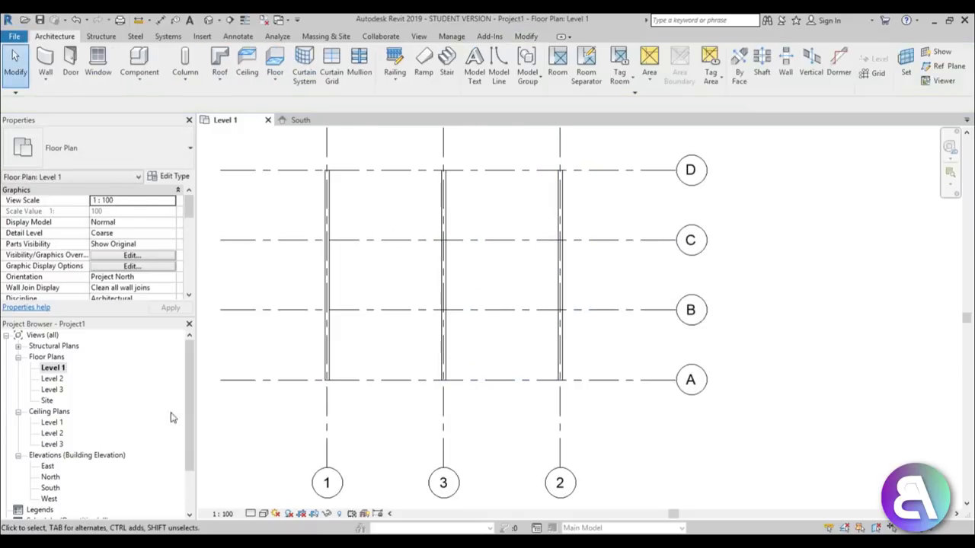
In the Level 2 floor plan, sketch a rectangular floor boundary between the outer wall corners at grids 1/D and 2/A
double_click(53, 379)
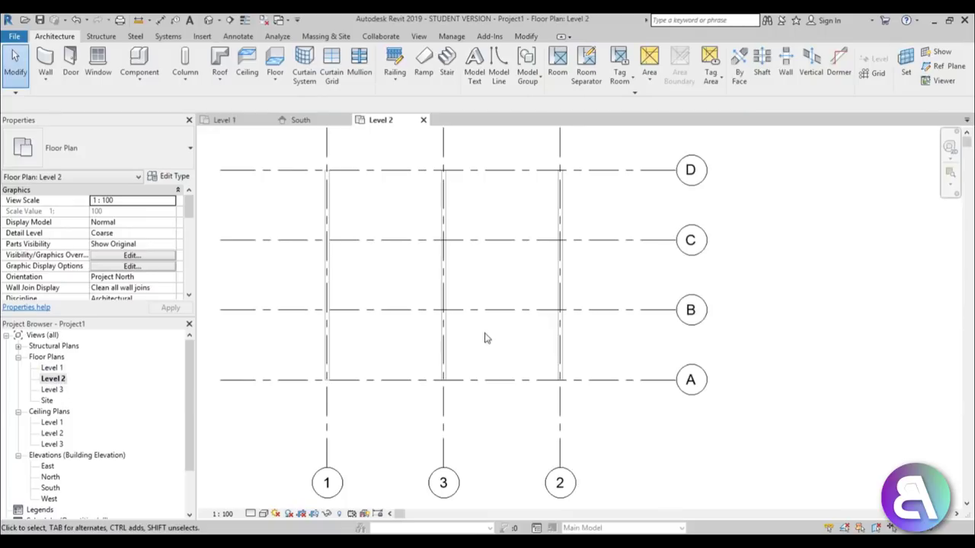
scroll(354, 210, up, 1)
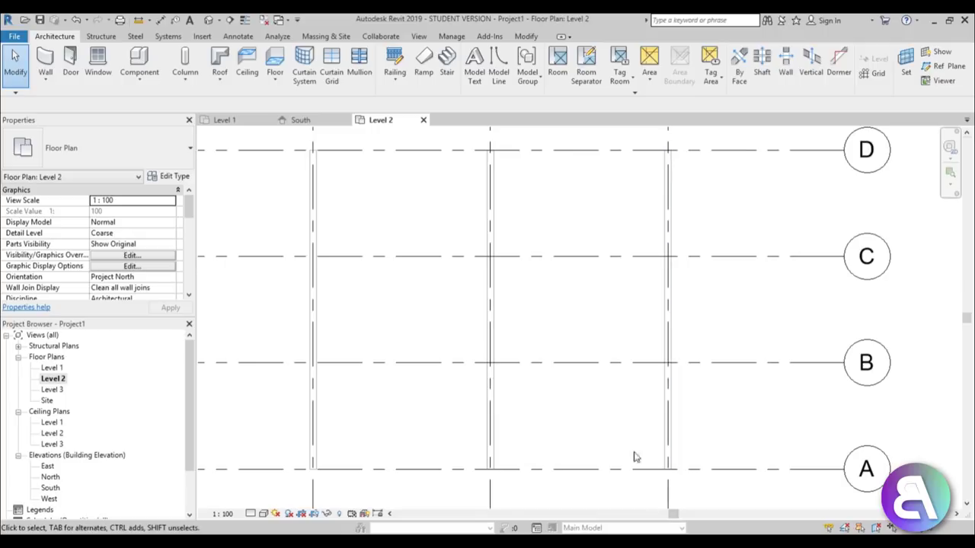
scroll(585, 445, down, 1)
middle_drag(586, 450, 554, 417)
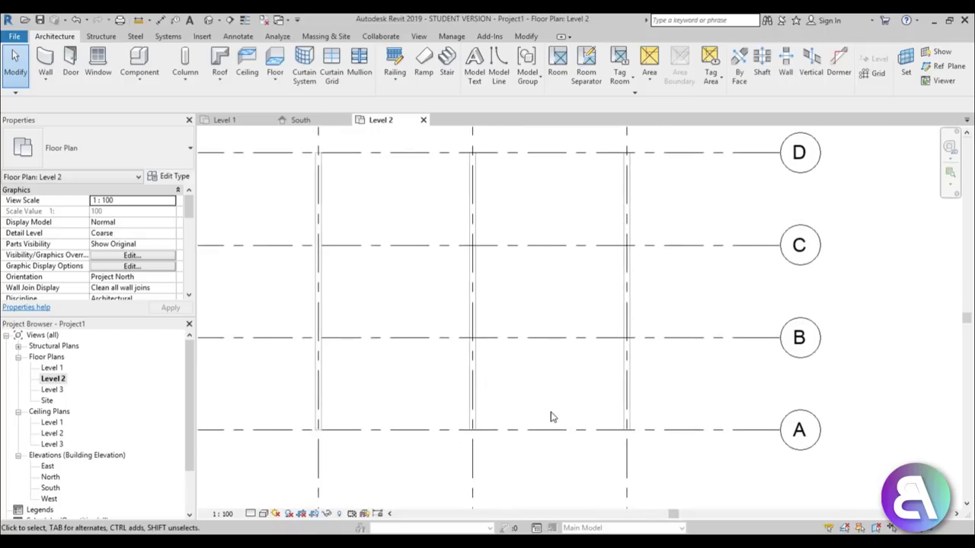
click(275, 59)
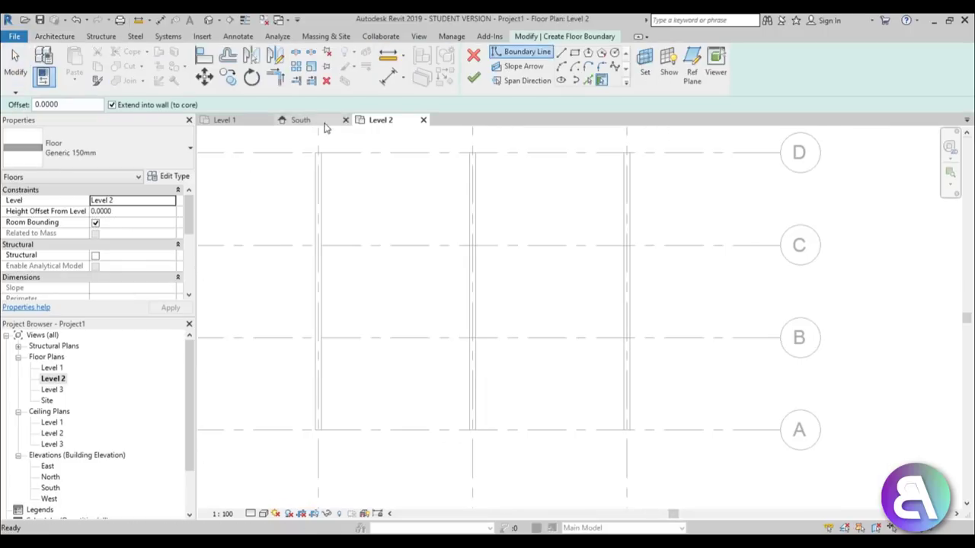
scroll(315, 154, up, 3)
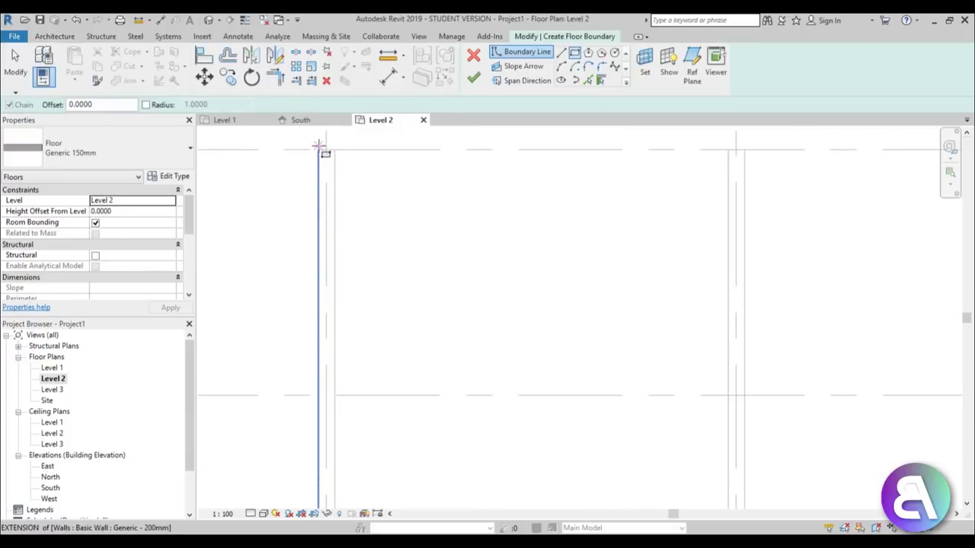
click(318, 149)
scroll(387, 244, down, 3)
middle_drag(558, 392, 538, 368)
scroll(539, 368, up, 4)
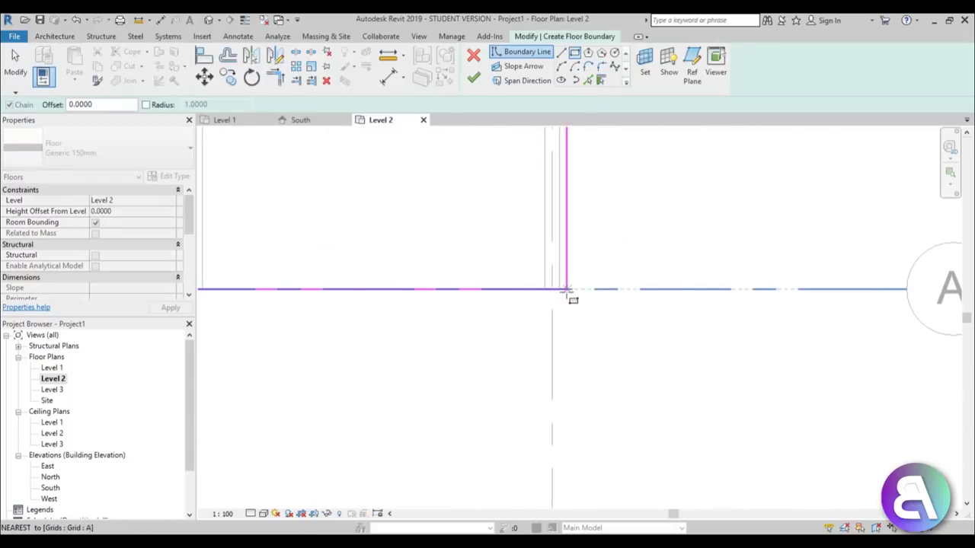
click(560, 288)
Finish the Generic 150mm floor with the walls attached to its bottom, and show the model in 3D
click(472, 78)
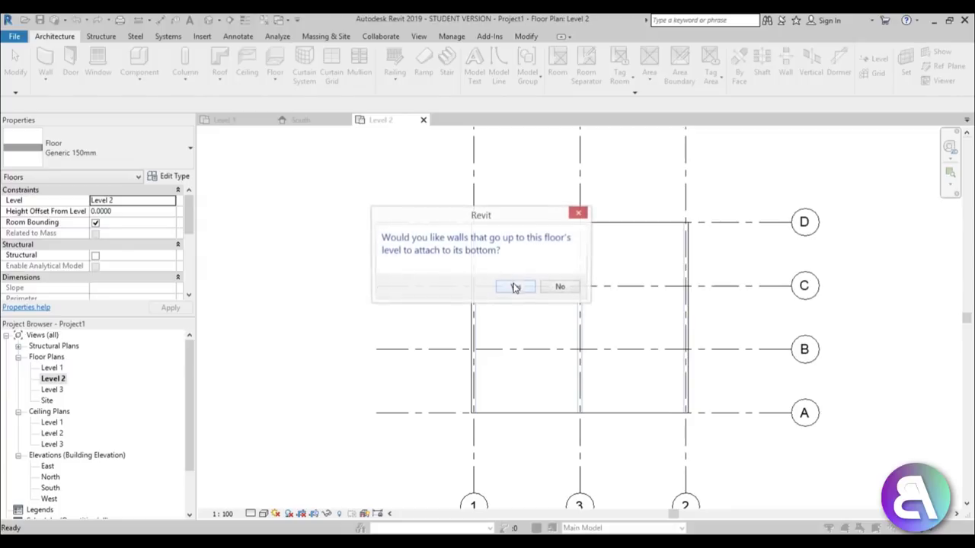
click(516, 287)
scroll(738, 465, up, 5)
click(490, 342)
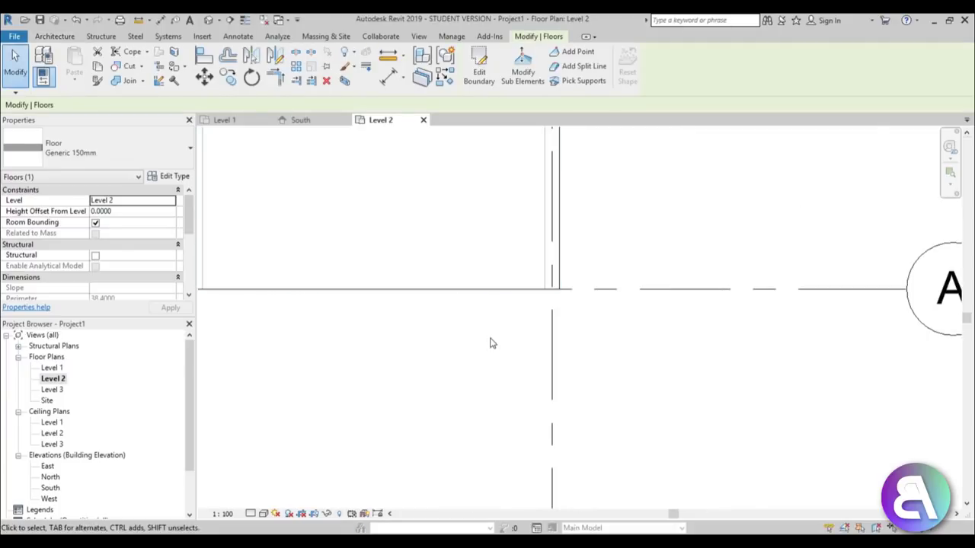
scroll(489, 342, down, 5)
click(207, 21)
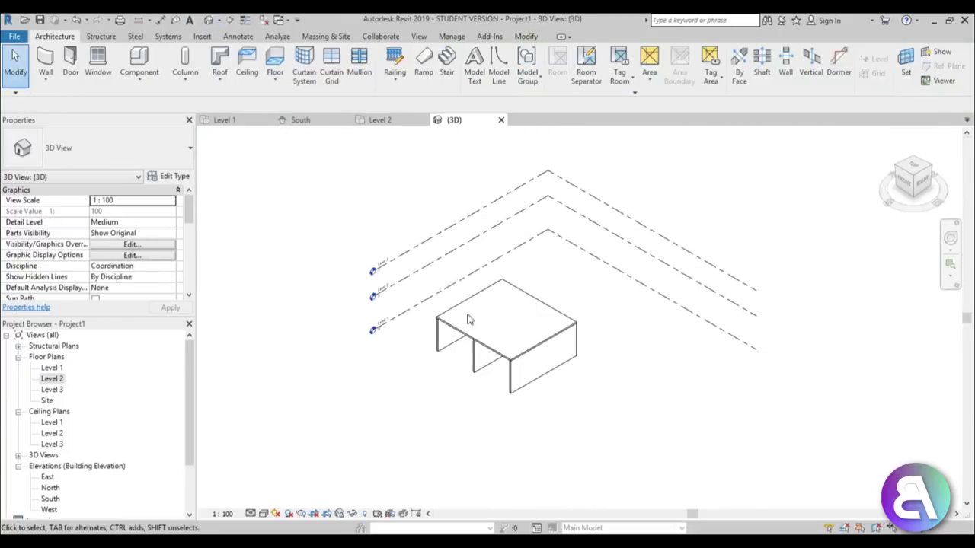
scroll(507, 320, up, 2)
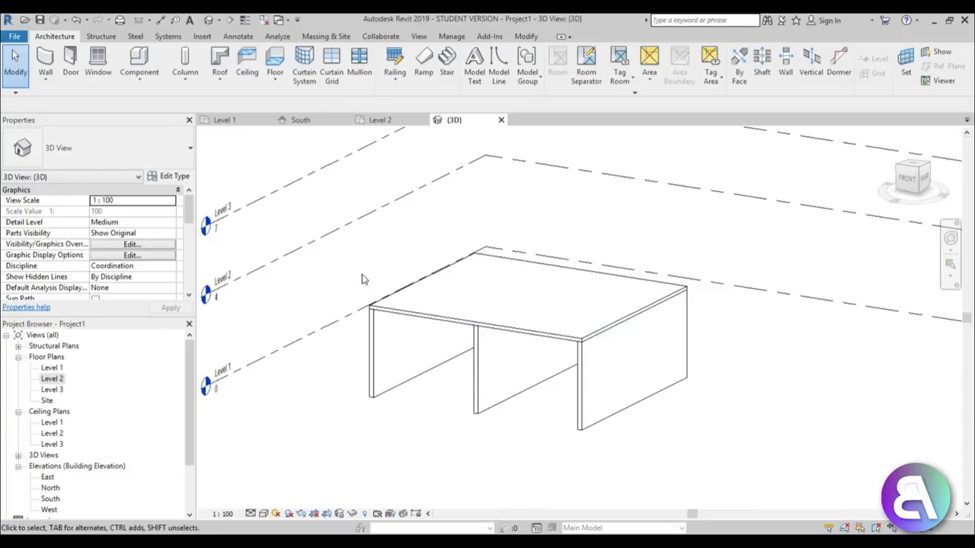
Start a structural beam in the Level 2 floor plan and browse the US Metric family library to the Structural Framing folder
double_click(52, 378)
scroll(533, 396, down, 1)
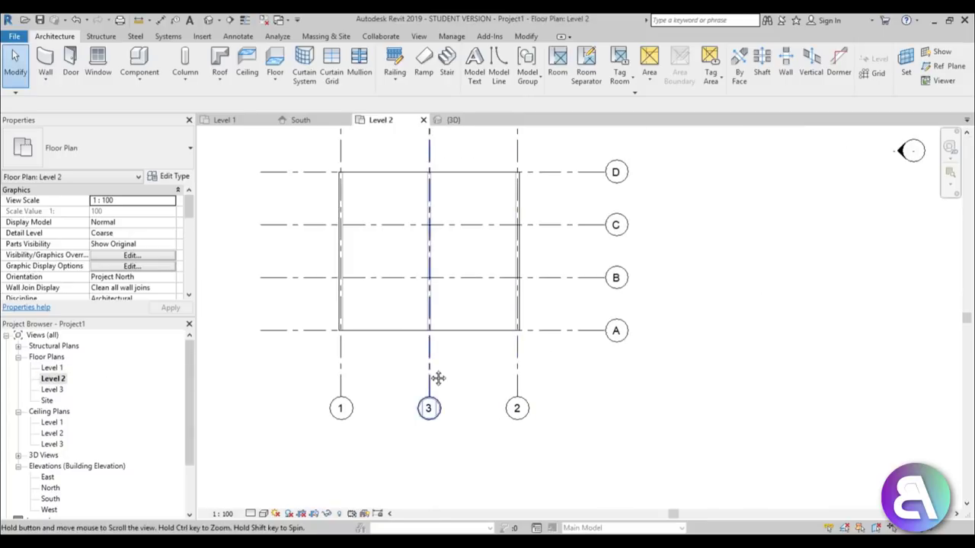
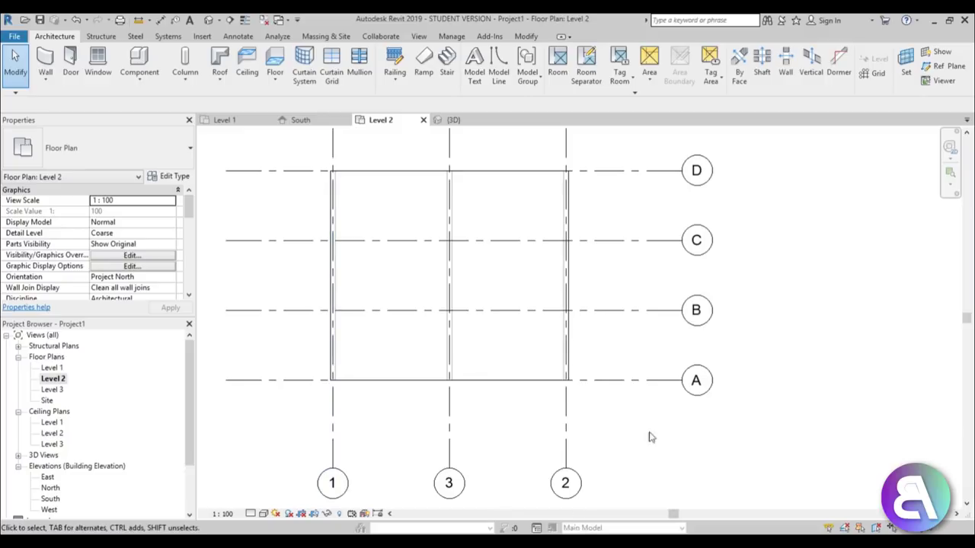
click(101, 36)
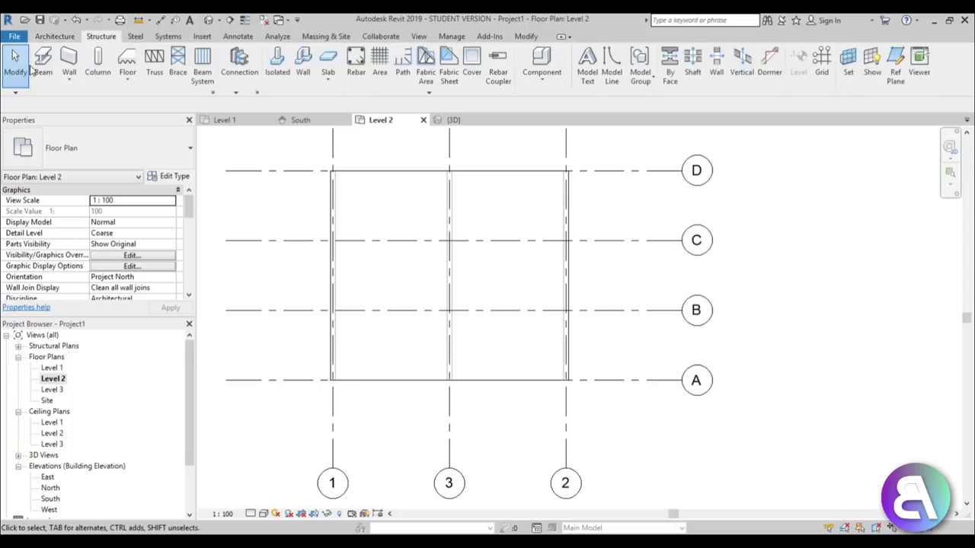
click(42, 63)
click(473, 69)
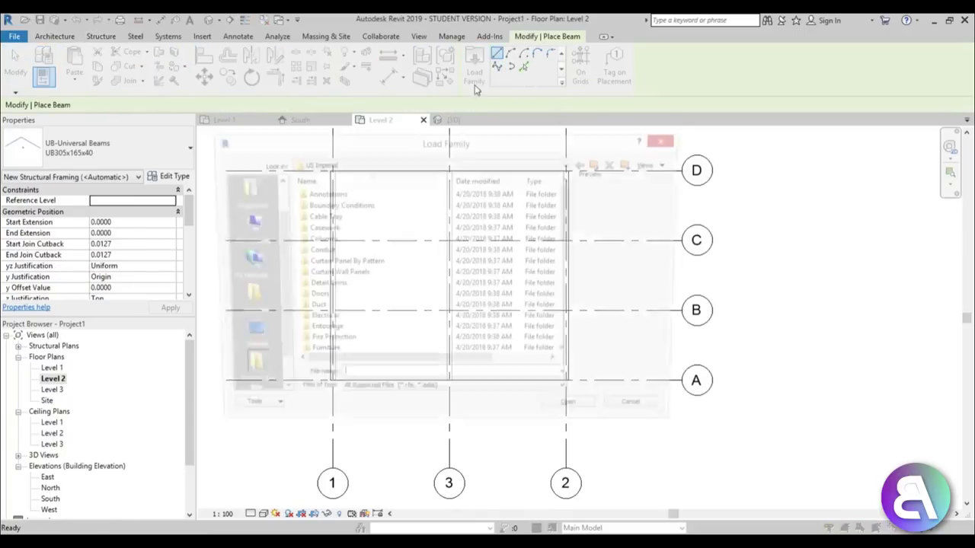
click(600, 167)
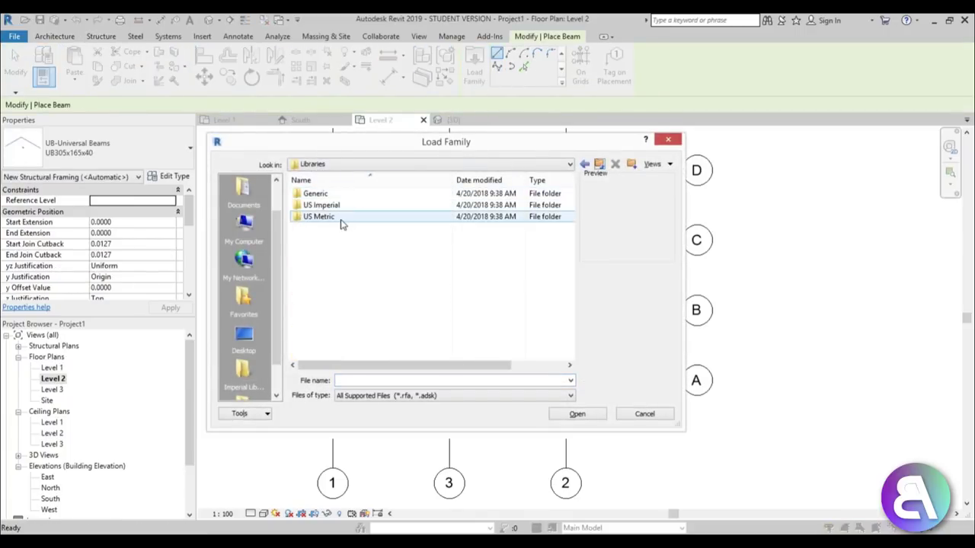
double_click(339, 216)
drag(569, 213, 569, 321)
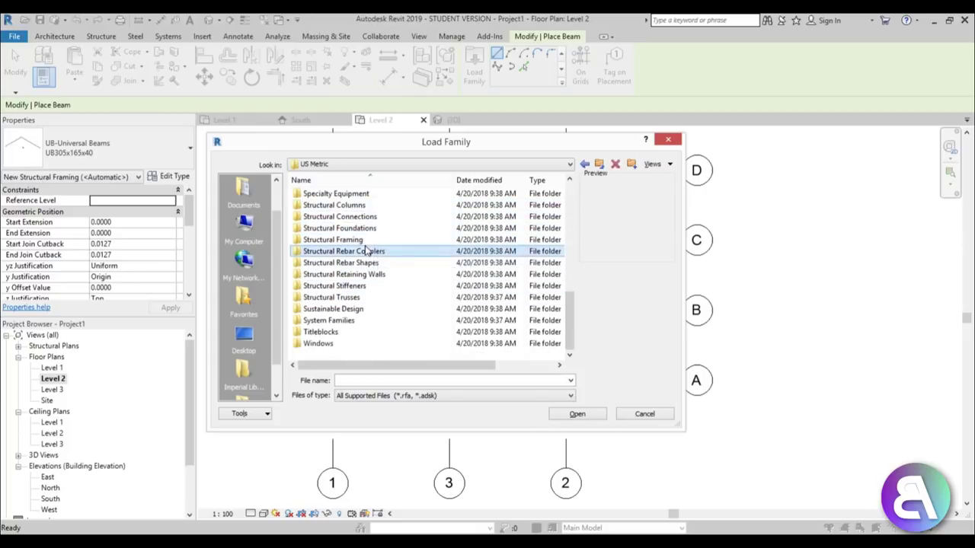
click(361, 240)
double_click(362, 244)
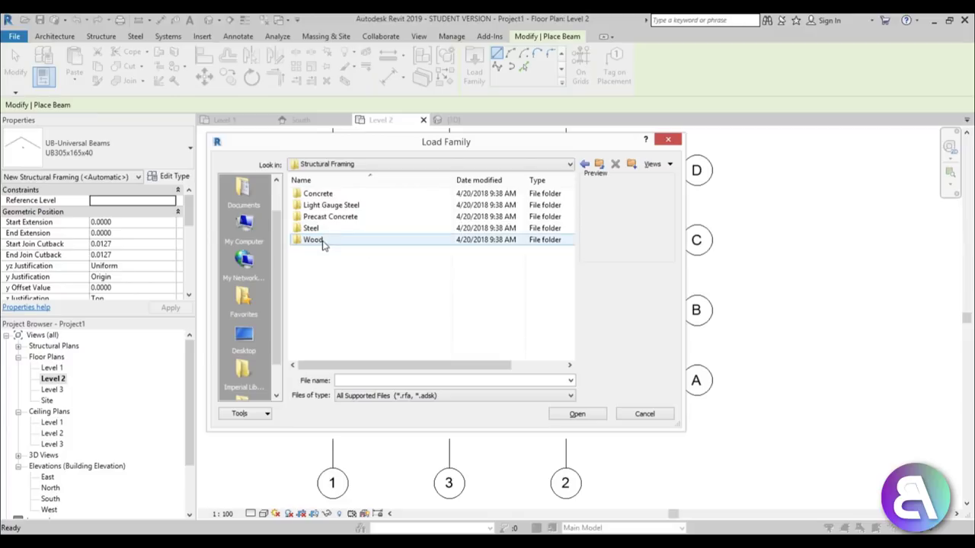
Load the M_Timber family from the Wood folder with the 140x140 type
double_click(329, 242)
click(349, 252)
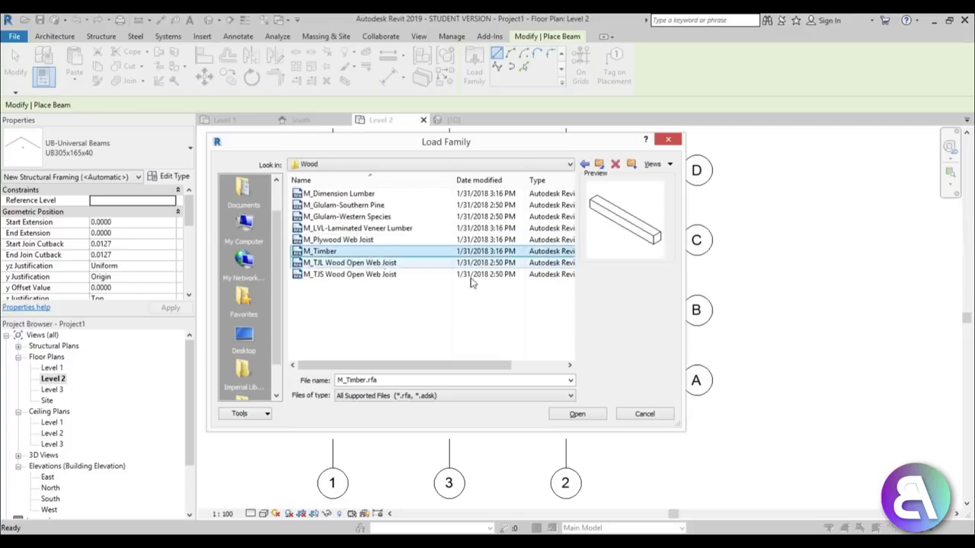
click(581, 412)
click(386, 267)
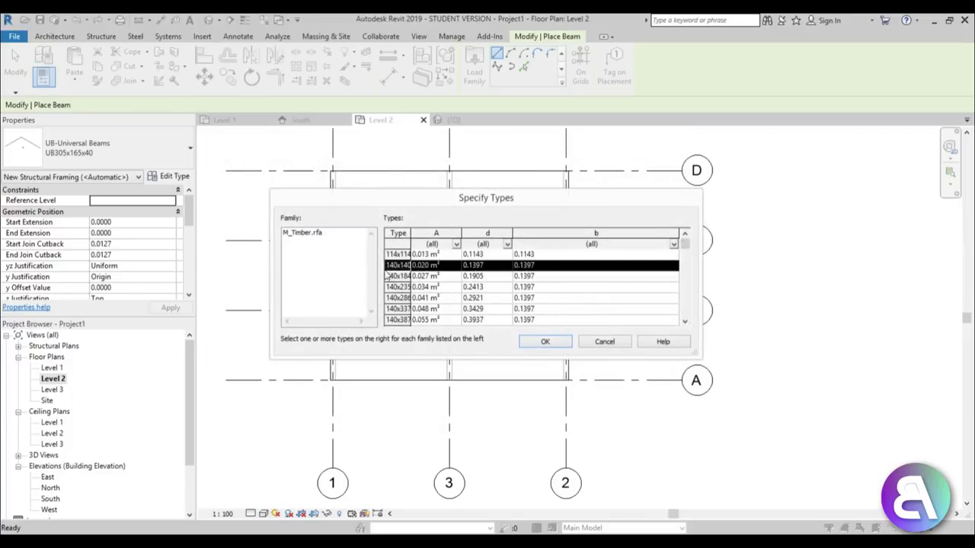
click(545, 342)
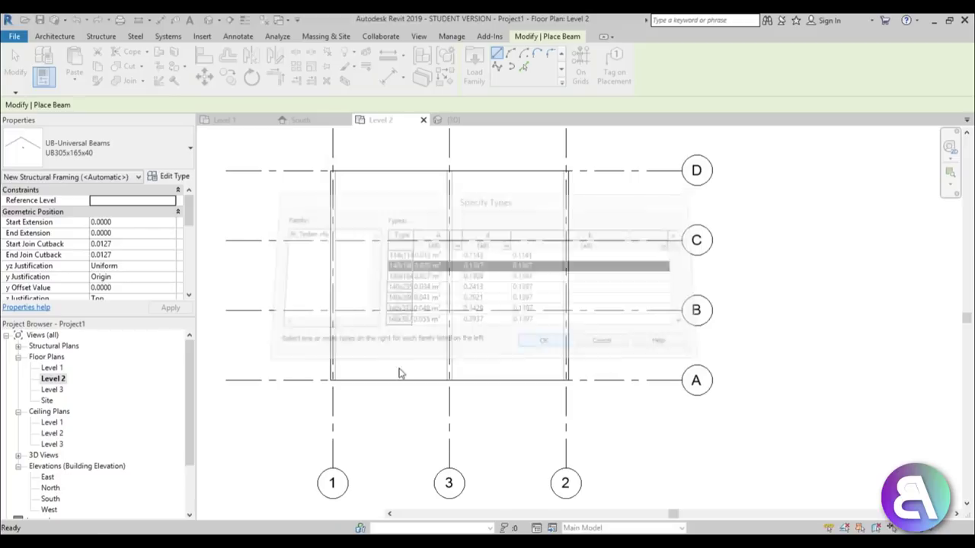
Set the z justification of the new timber beams to Bottom
scroll(320, 381, up, 4)
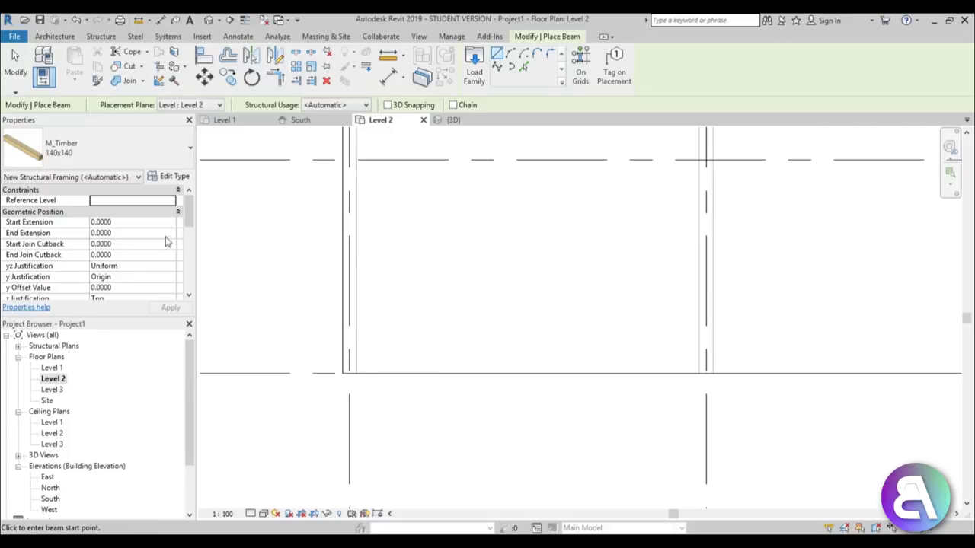
drag(193, 223, 193, 238)
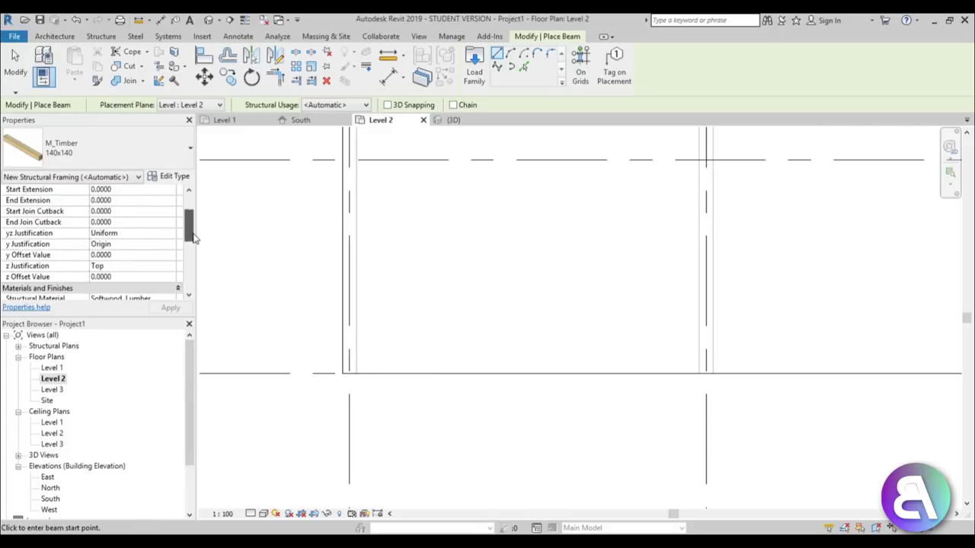
click(171, 268)
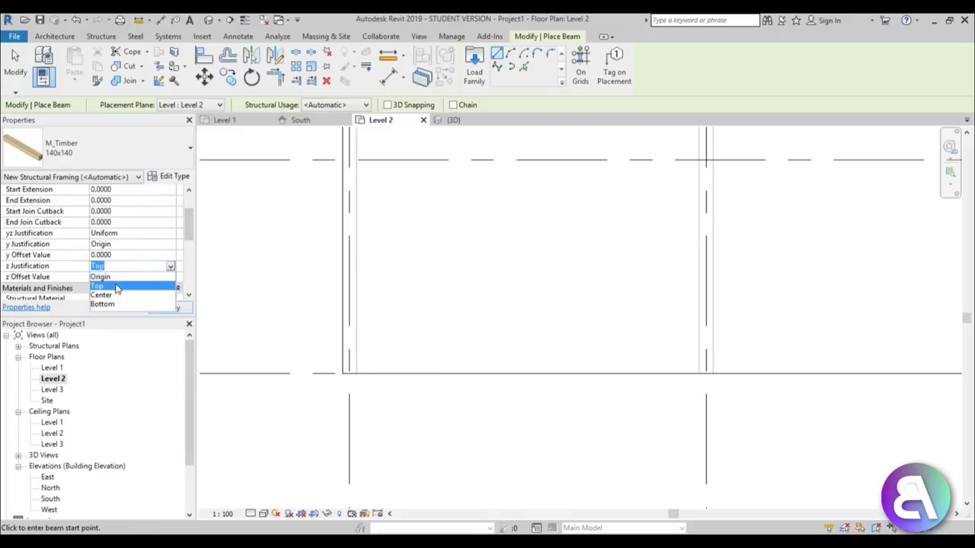
click(110, 305)
Place a 140x140 timber beam along grid 1 from grid A to grid D
click(349, 373)
scroll(358, 300, down, 1)
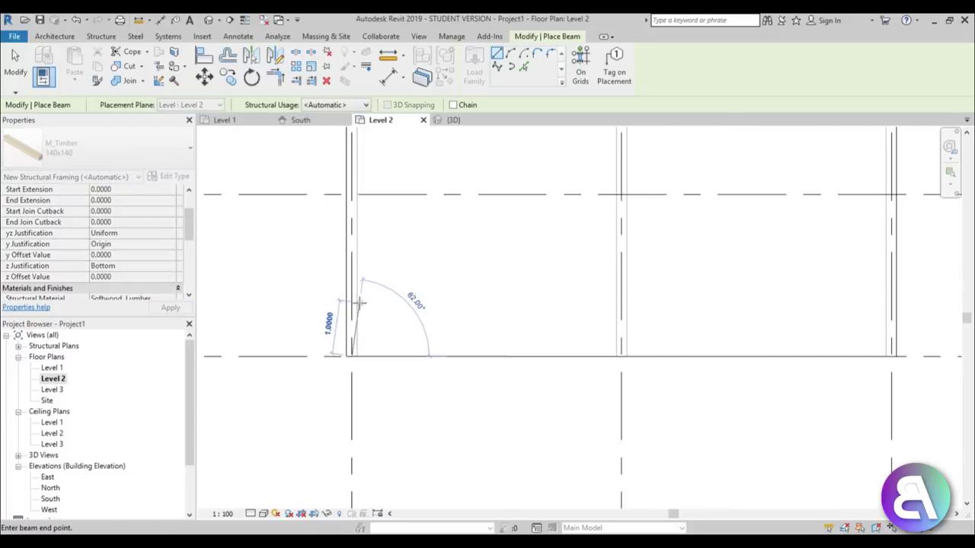
middle_drag(359, 302, 355, 404)
scroll(359, 304, up, 4)
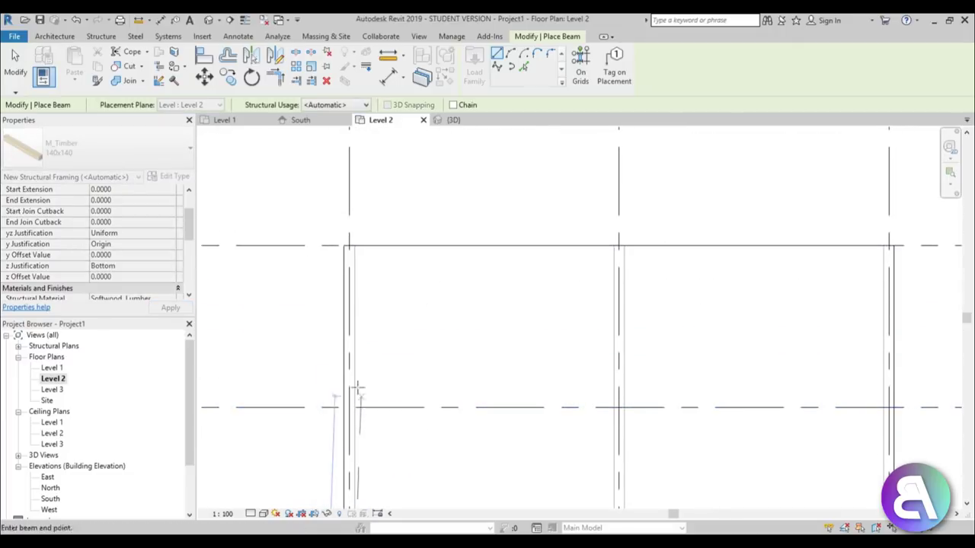
click(351, 230)
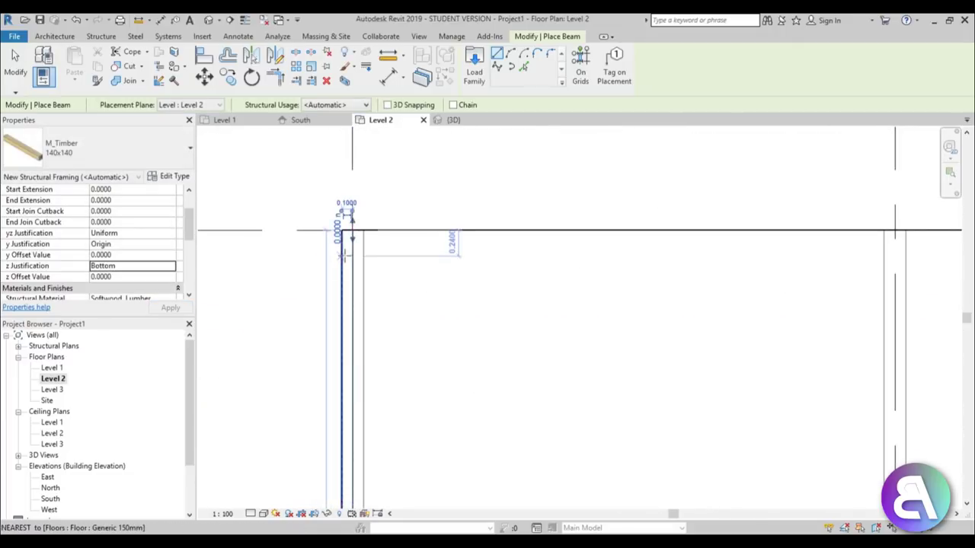
scroll(371, 270, down, 2)
scroll(355, 355, down, 2)
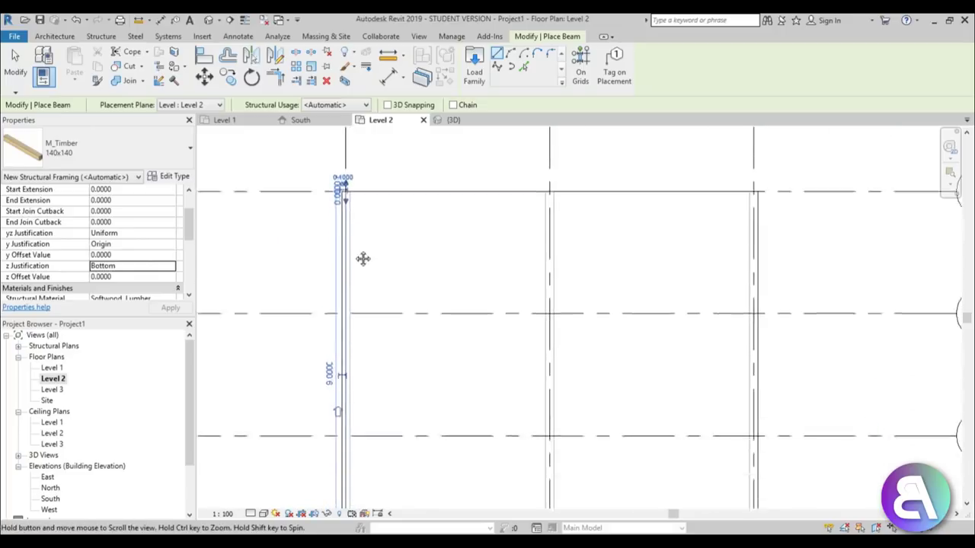
Set the Level 2 plan's detail level to Fine and show the beam in the 3D view
click(263, 513)
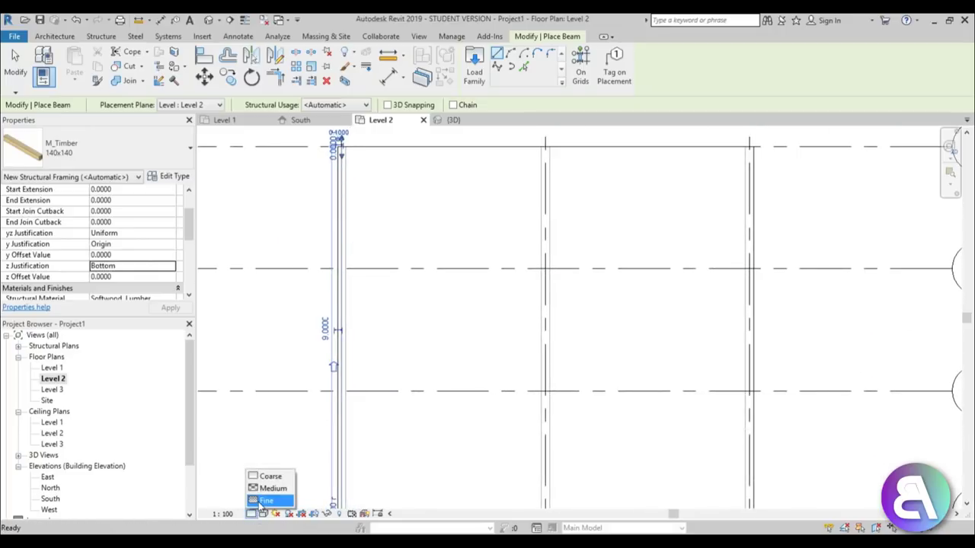
click(262, 500)
click(208, 19)
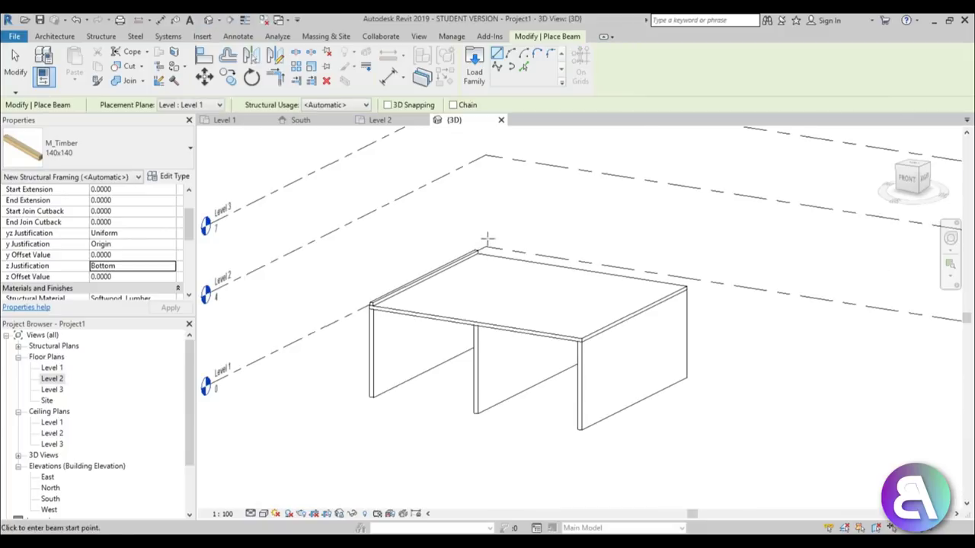
Set the z justification of the timber beam along grid 1 to Top in the 3D view
scroll(386, 297, up, 3)
scroll(381, 289, up, 2)
key(Escape)
click(347, 265)
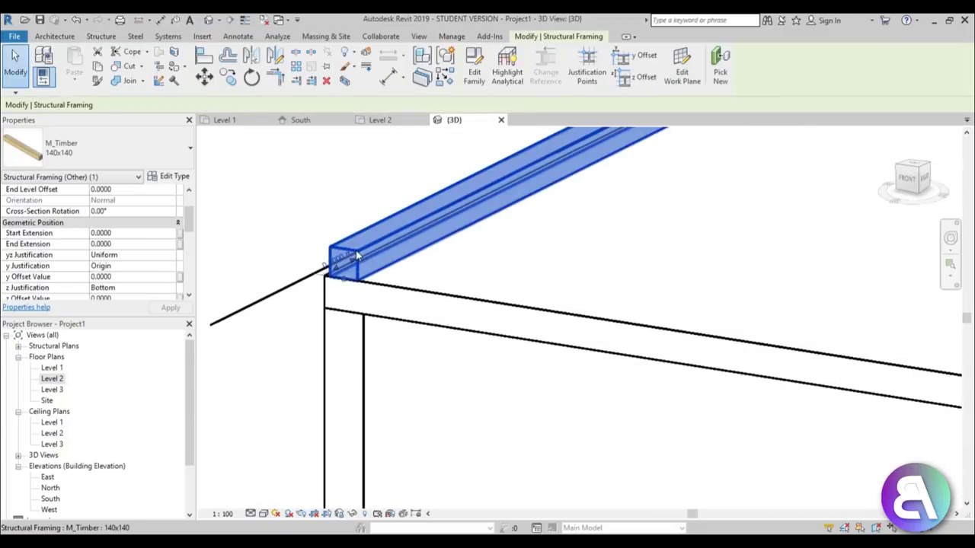
scroll(132, 240, down, 4)
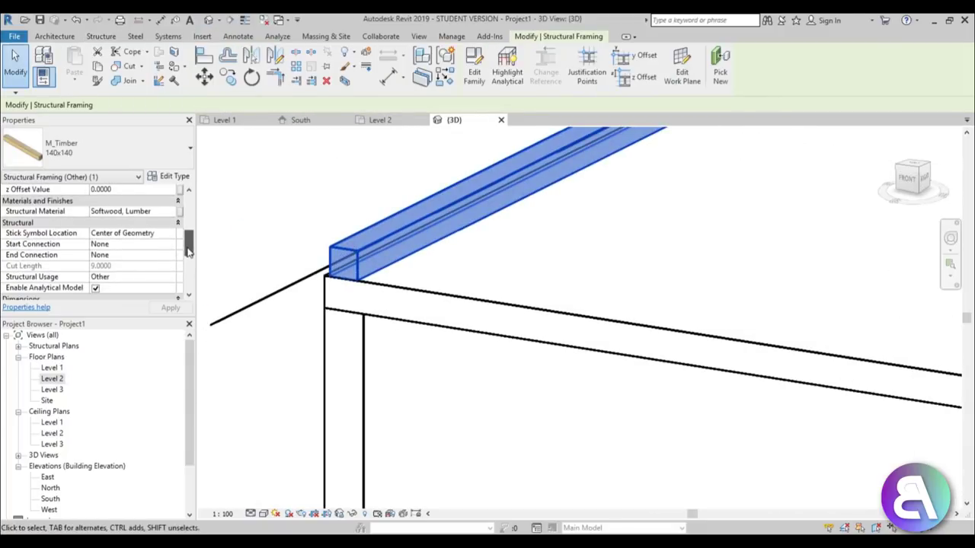
scroll(132, 240, up, 2)
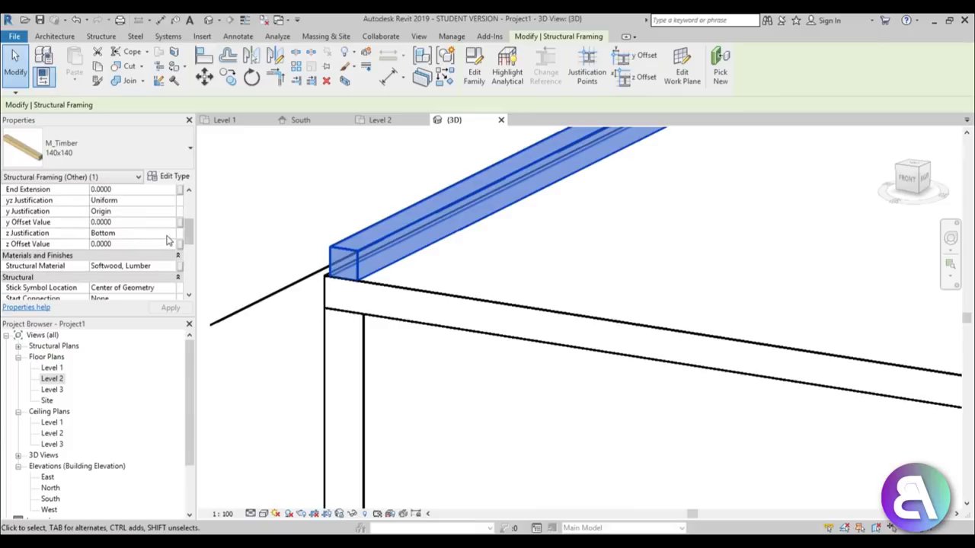
click(169, 238)
click(139, 253)
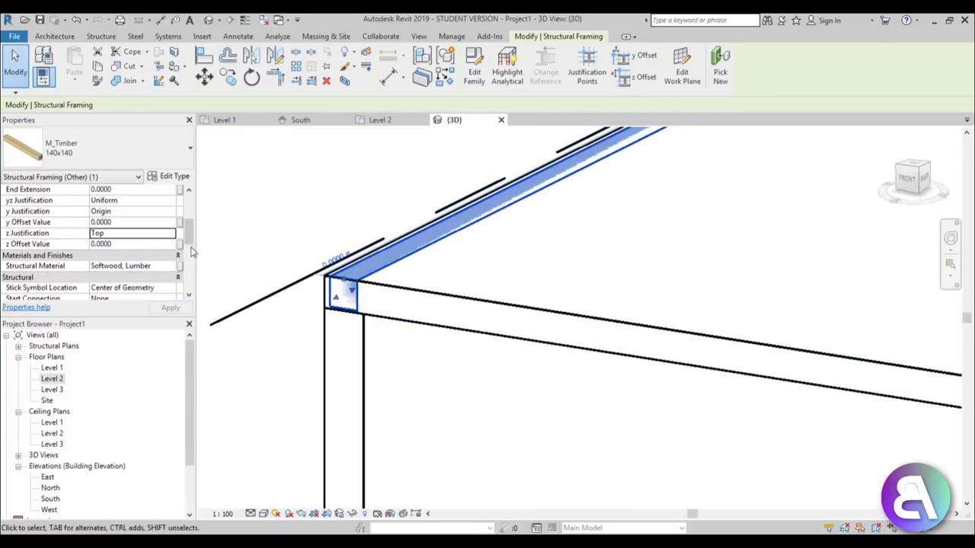
Restore the grid 1 beam's z justification to Bottom and apply it
click(169, 238)
click(106, 271)
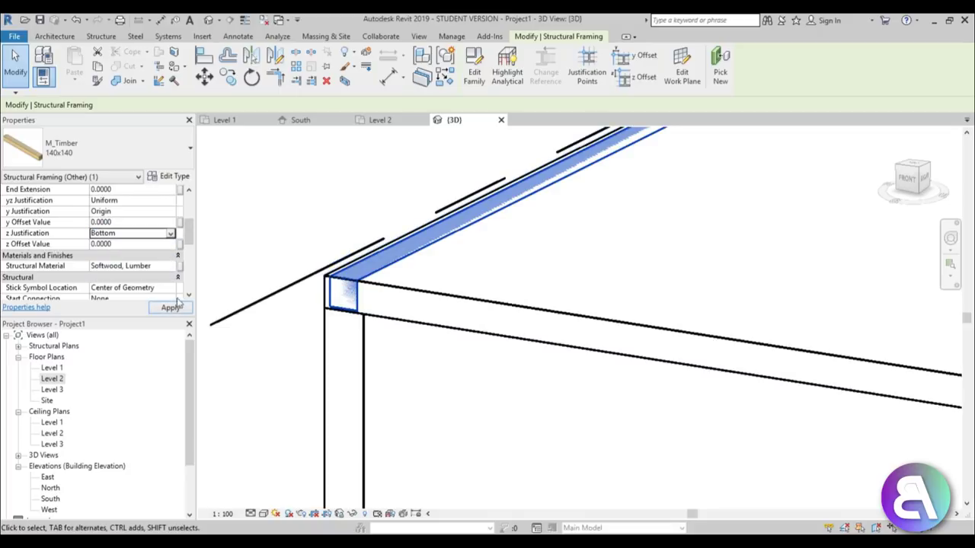
click(171, 307)
scroll(236, 309, down, 2)
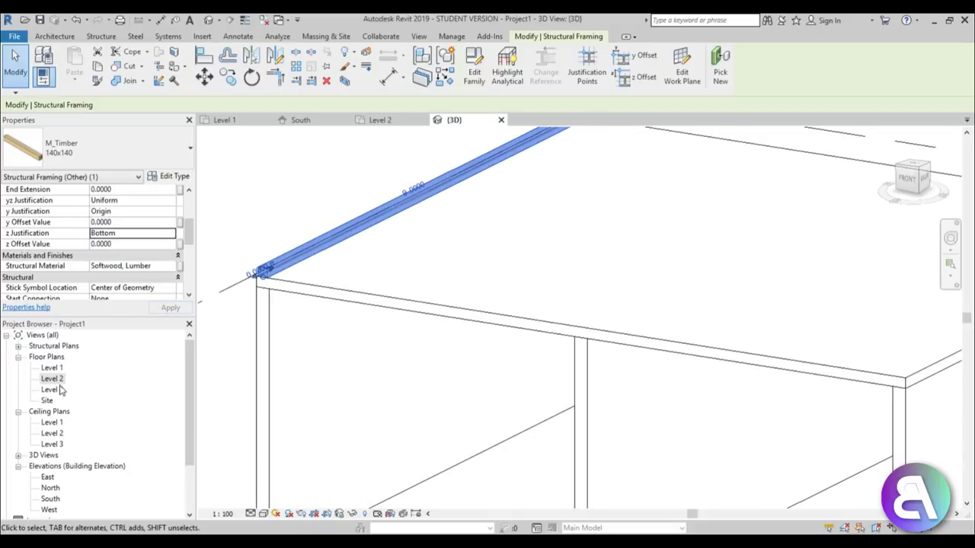
Copy the timber beam in the Level 2 plan from grid 1 to grid 2
double_click(51, 380)
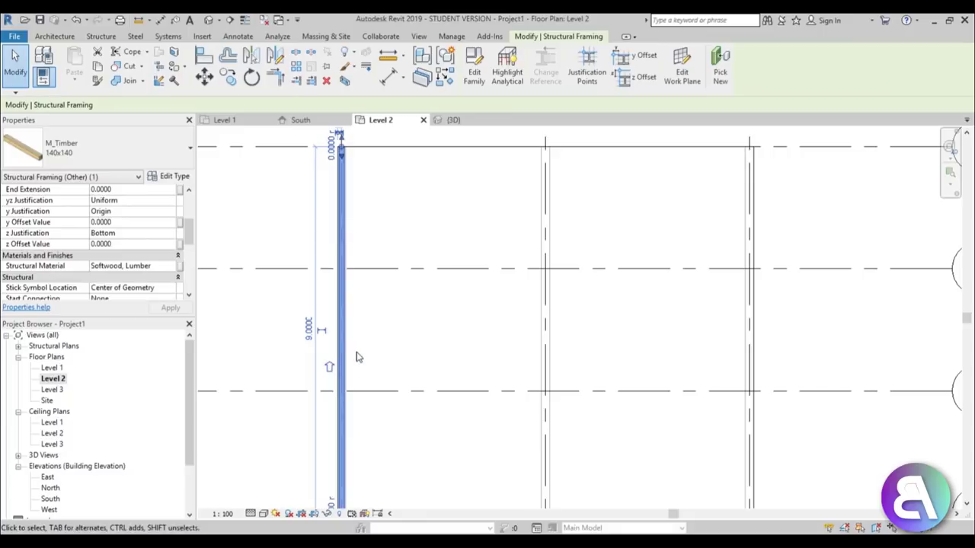
key(c)
key(c)
scroll(365, 350, down, 2)
middle_drag(388, 346, 396, 207)
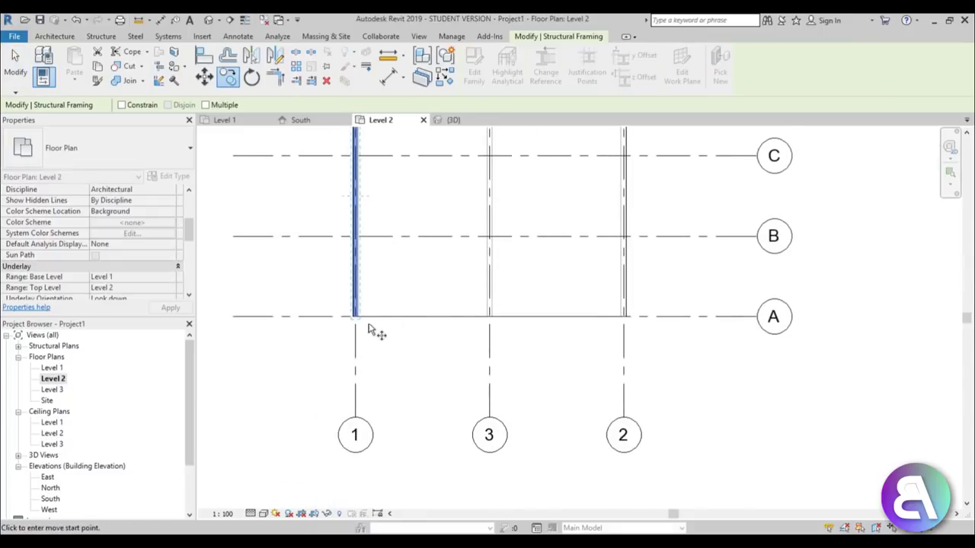
click(356, 335)
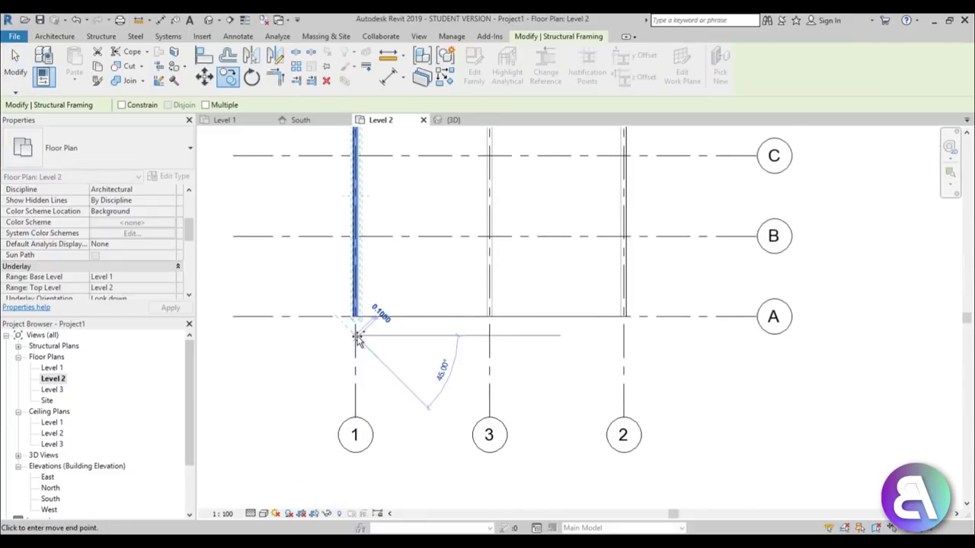
click(623, 339)
key(Escape)
scroll(541, 346, down, 2)
scroll(555, 239, up, 1)
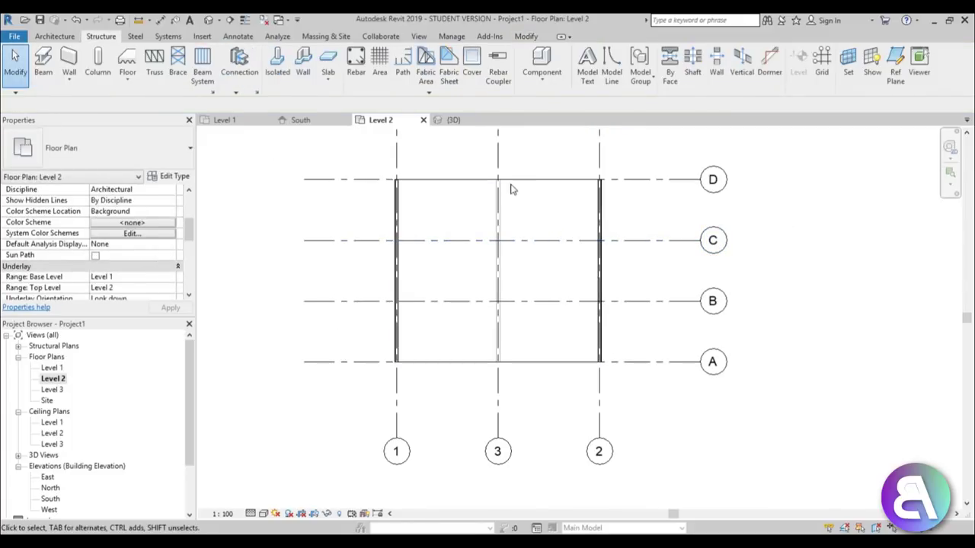
scroll(480, 311, up, 2)
scroll(487, 312, up, 3)
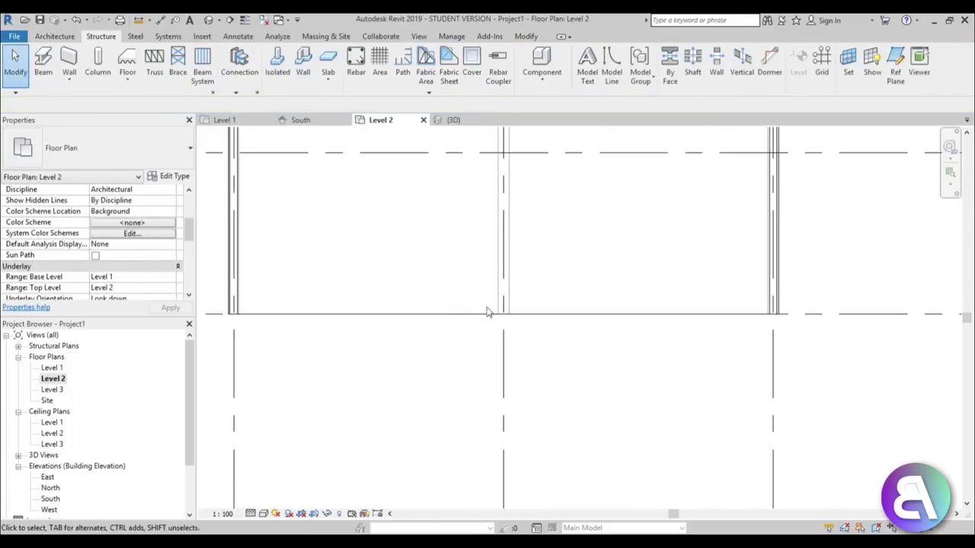
scroll(488, 304, down, 2)
middle_drag(472, 313, 420, 326)
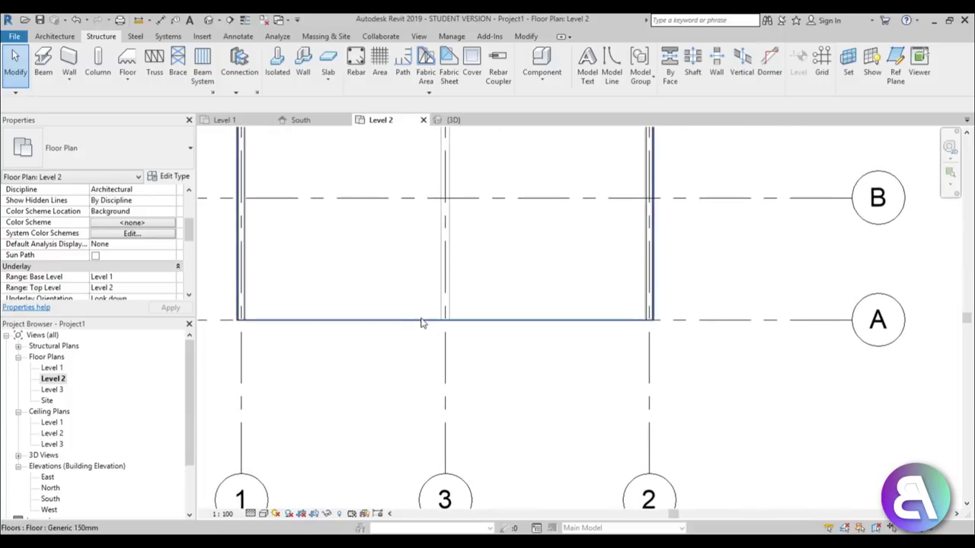
click(55, 37)
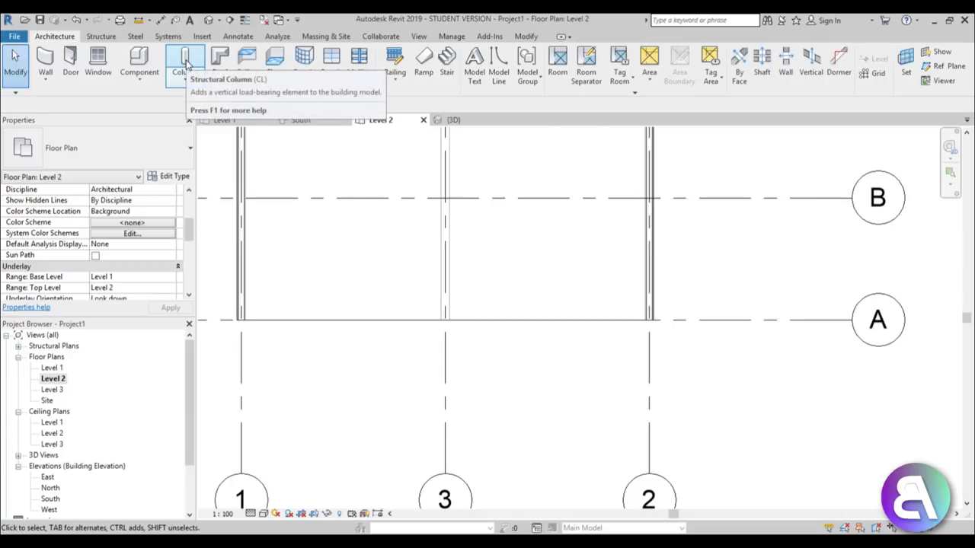
click(185, 63)
key(Escape)
Start a structural column and browse for a family to load in the Wood folder of the US Metric Structural Columns
click(99, 36)
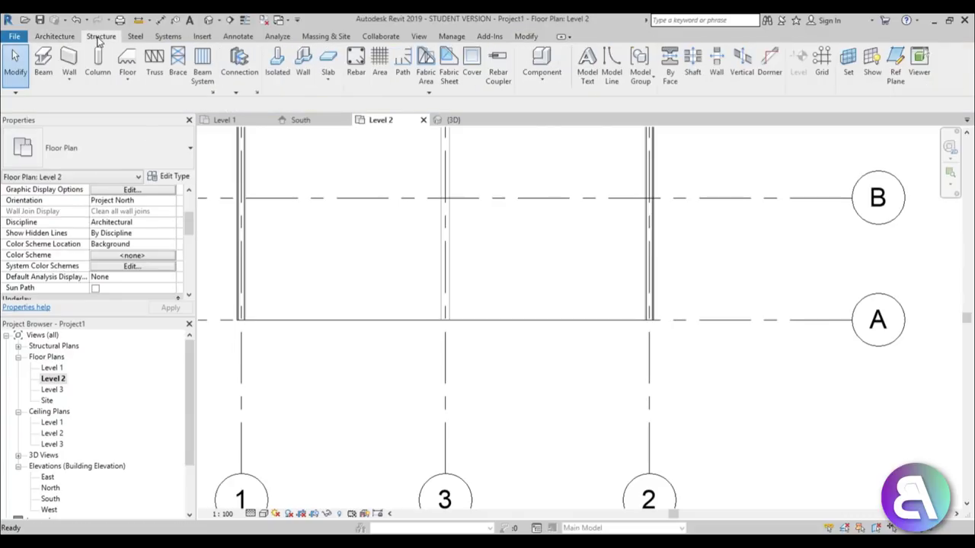
click(98, 61)
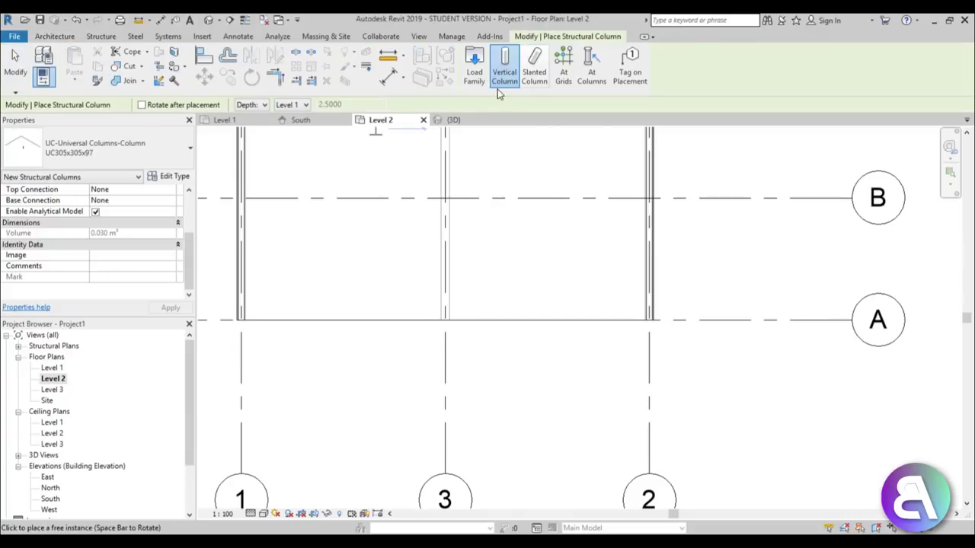
click(122, 153)
click(46, 208)
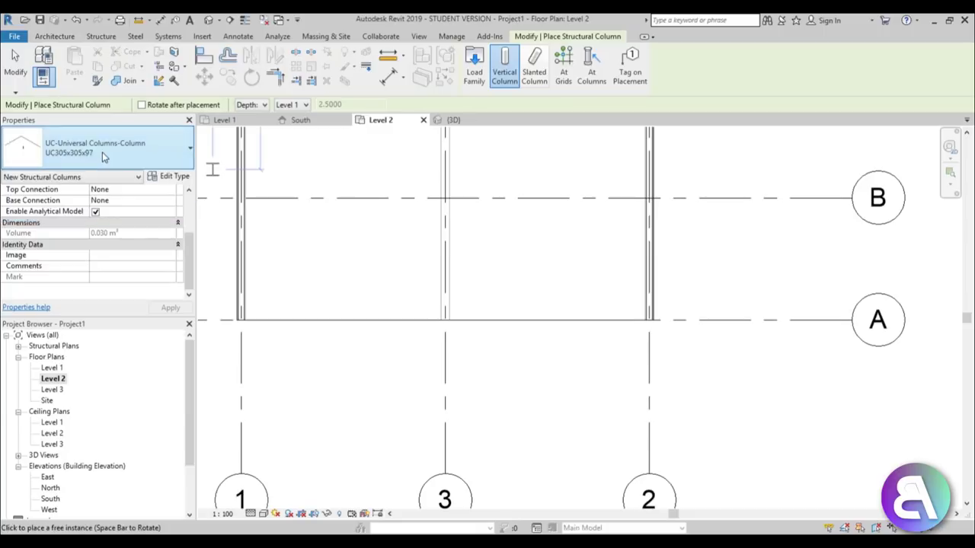
click(471, 77)
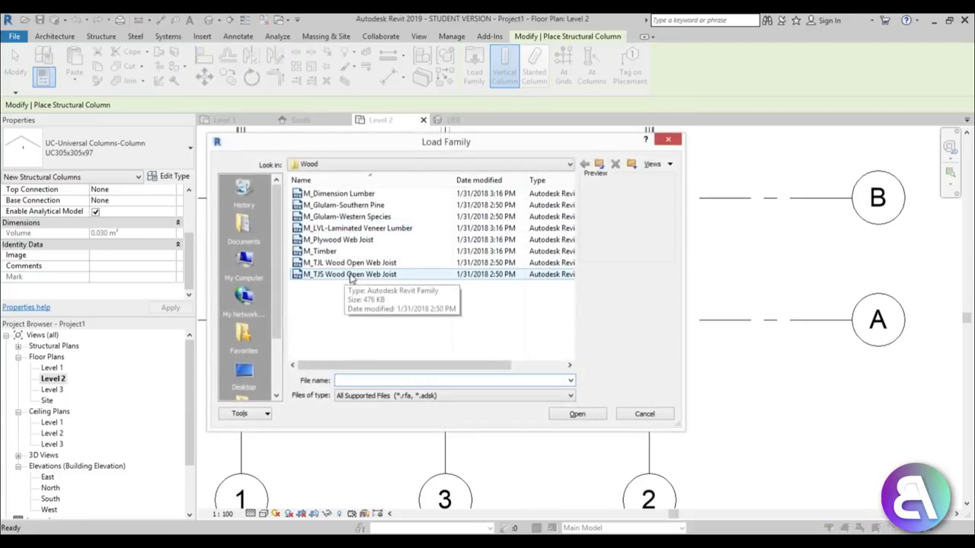
click(599, 166)
click(599, 166)
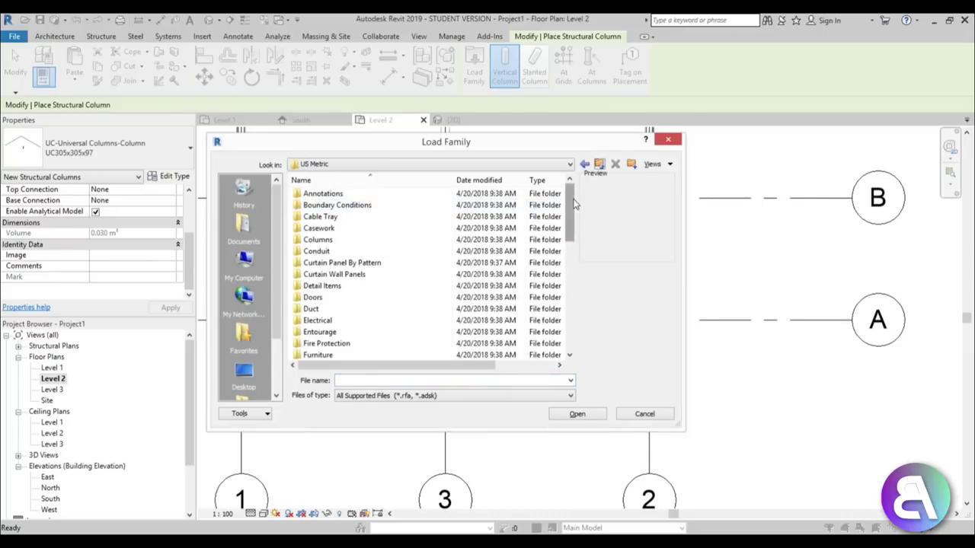
scroll(457, 266, down, 9)
scroll(446, 279, up, 1)
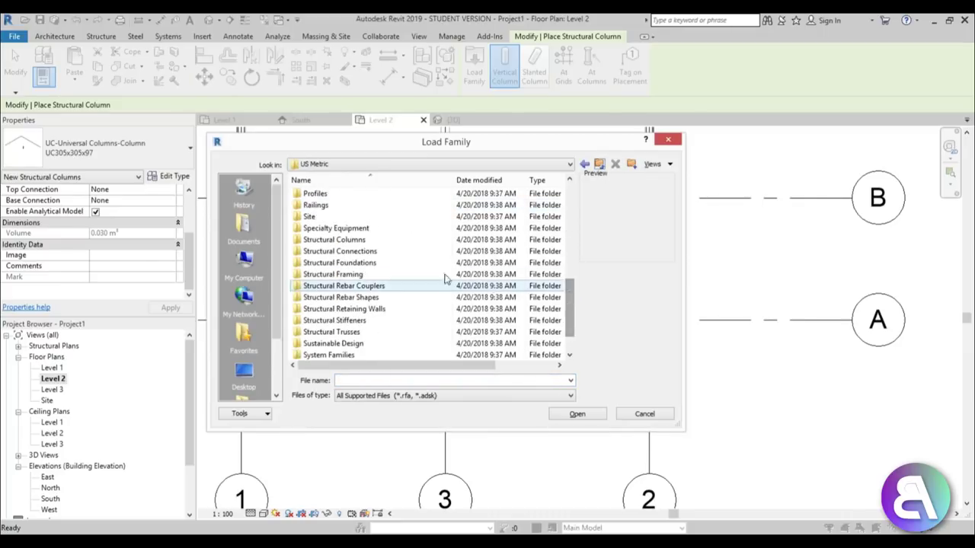
double_click(357, 239)
click(326, 241)
double_click(326, 241)
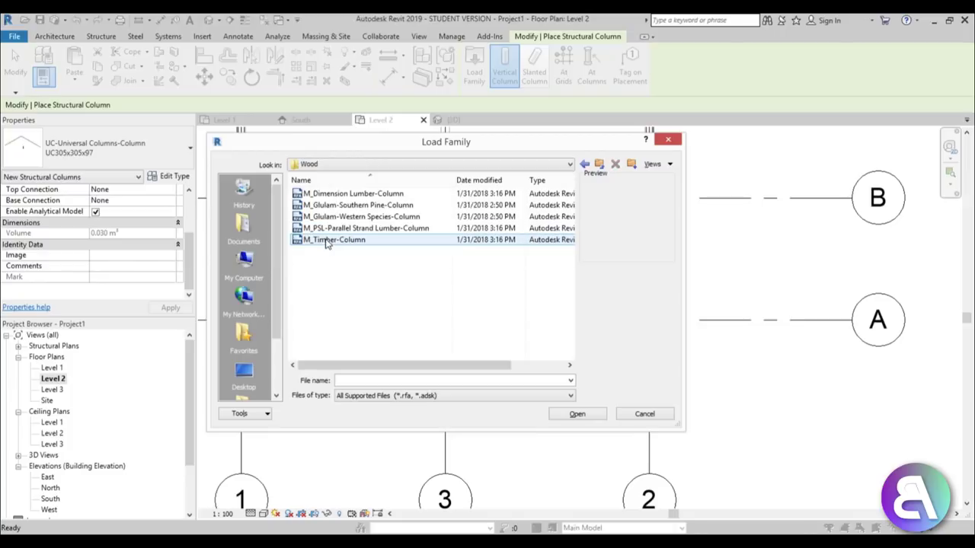
Load the M_Timber-Column family with the 140x140 type
click(327, 242)
click(580, 419)
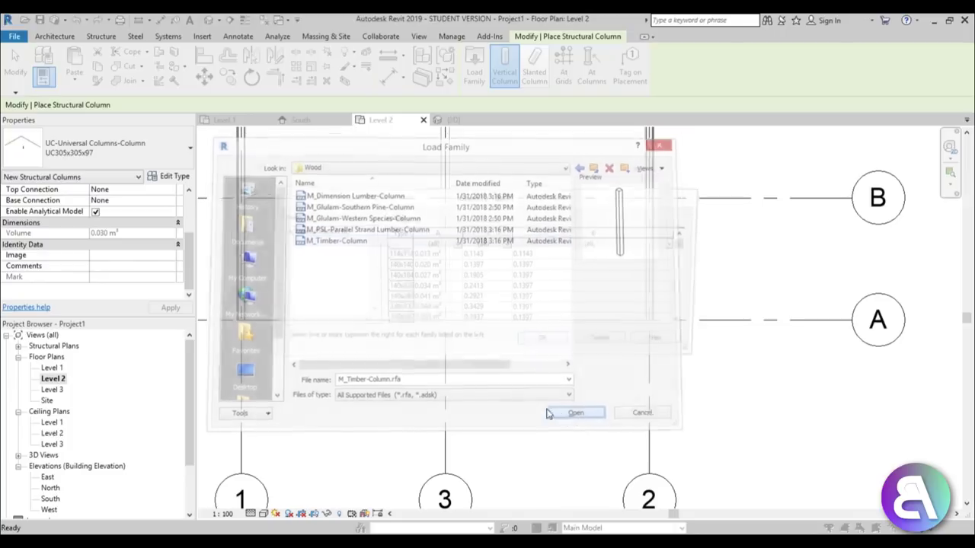
click(389, 265)
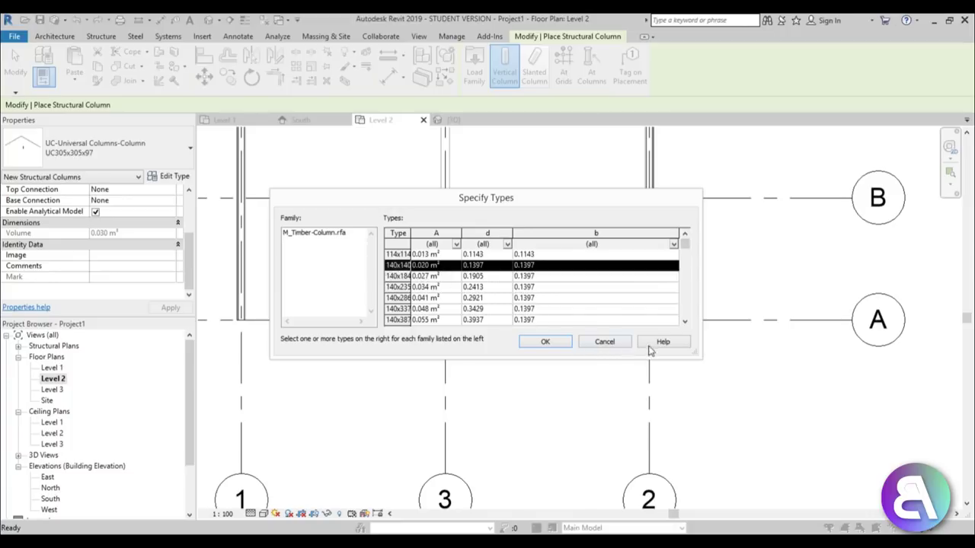
click(543, 343)
Place a 140x140 timber column on grid 3 just inside grid A, with its height set up to Level 3
scroll(437, 326, up, 4)
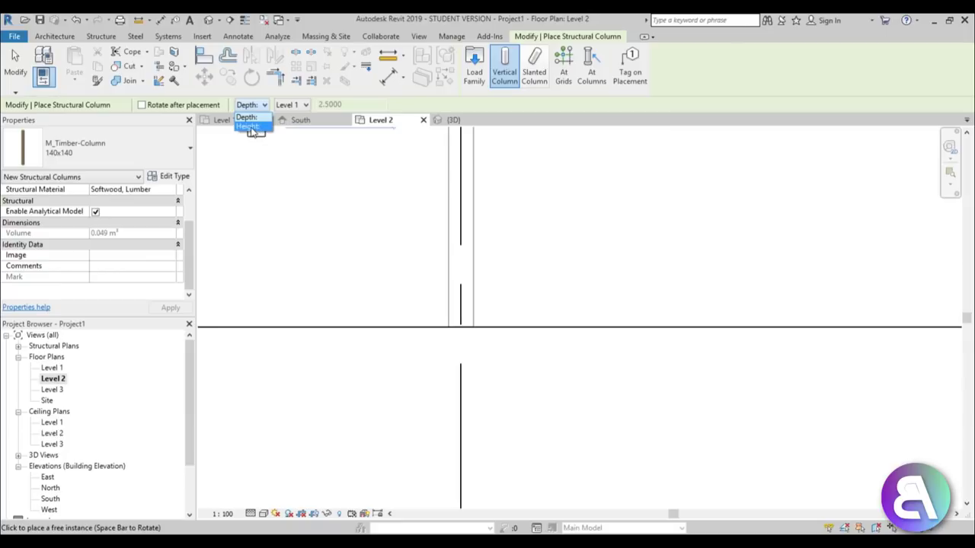
click(251, 126)
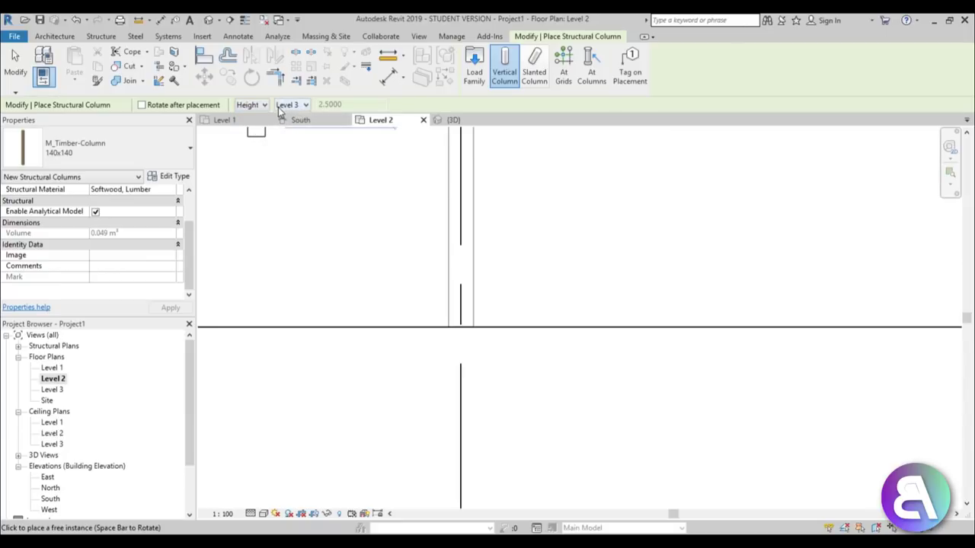
scroll(460, 337, up, 2)
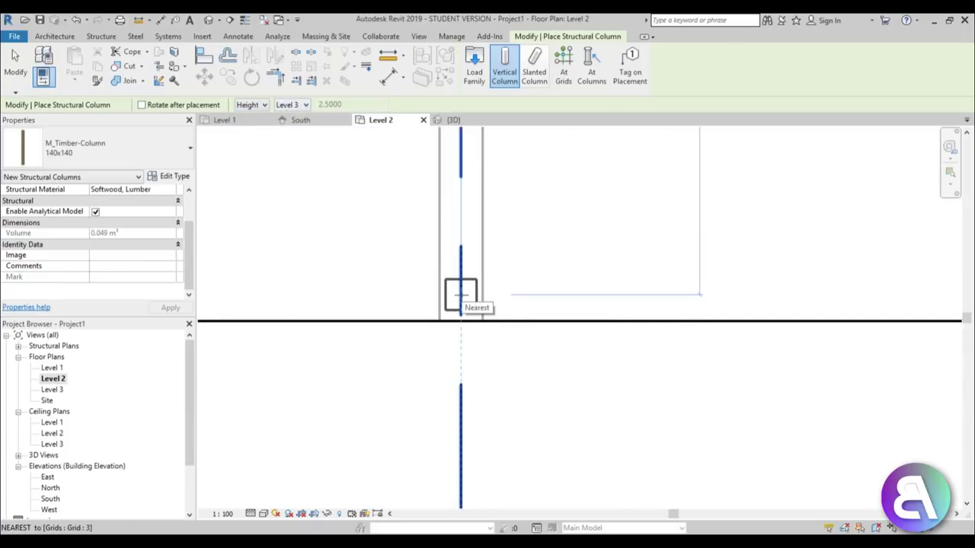
click(461, 296)
key(Escape)
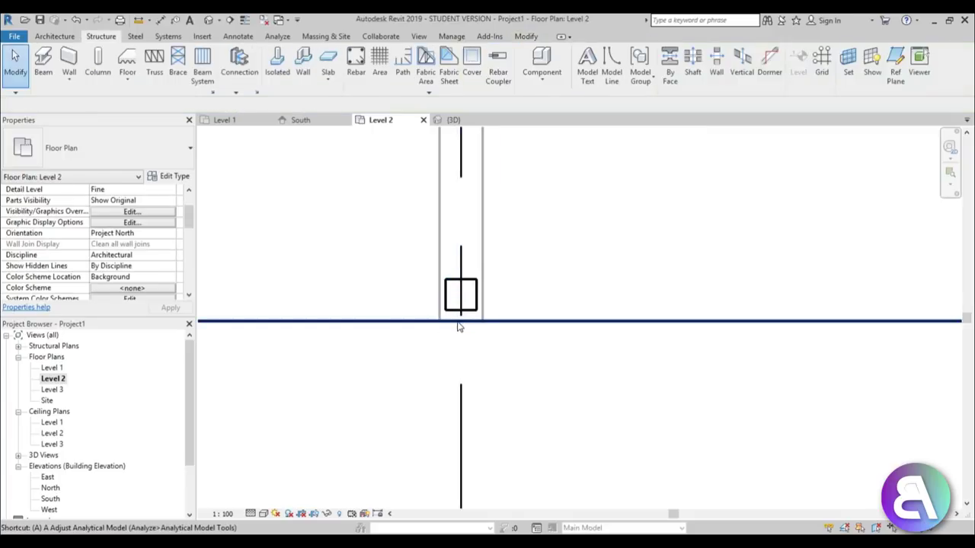
Align the outer face of the timber column on grid 3 with the floor edge along grid A
key(a)
key(l)
click(445, 321)
click(455, 311)
scroll(489, 280, down, 6)
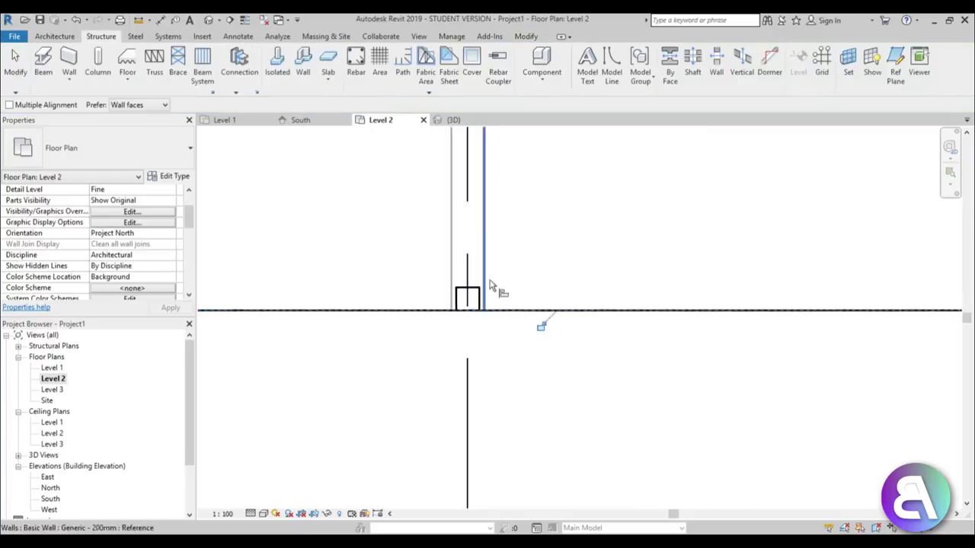
key(Escape)
key(Escape)
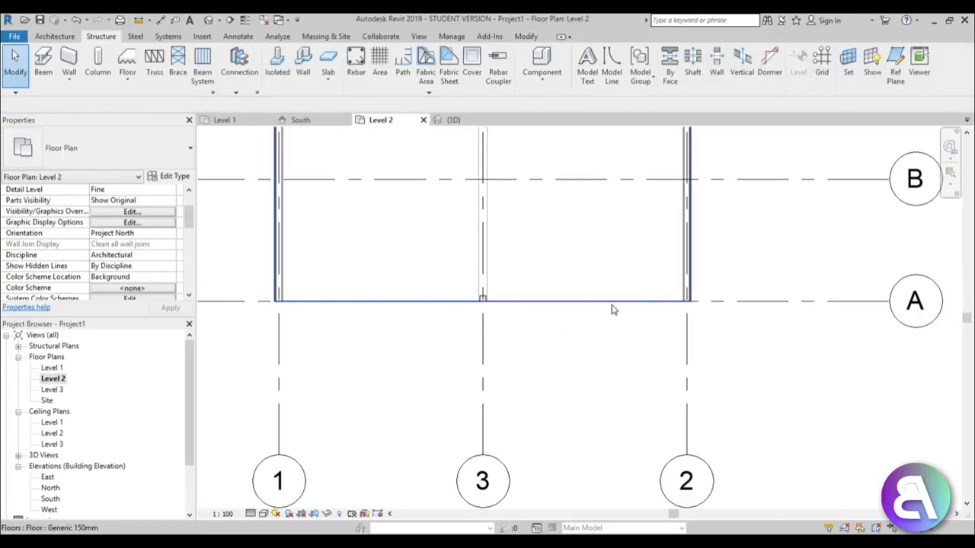
Examine the new timber column and the beams in the 3D view and return to the Level 2 plan
click(208, 19)
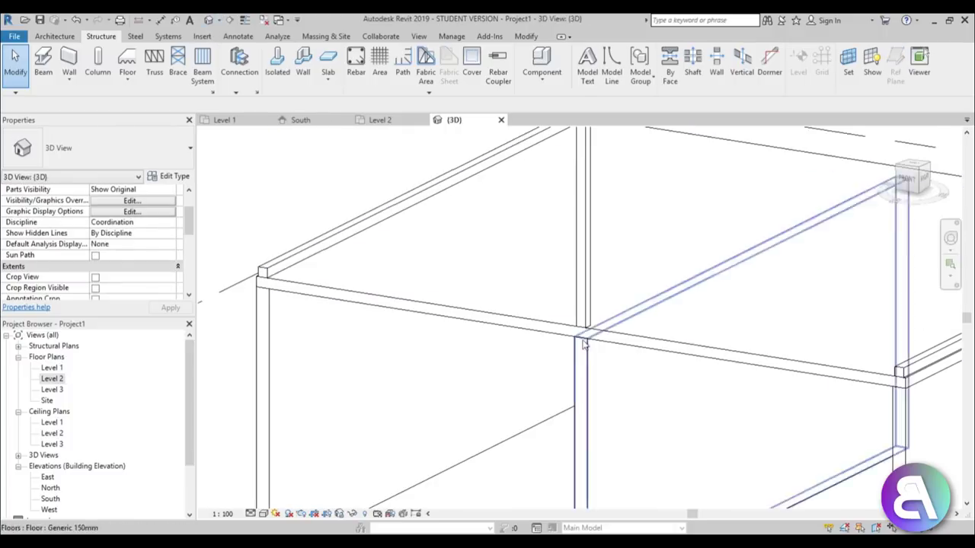
scroll(584, 343, down, 3)
shift+middle_drag(640, 425, 604, 430)
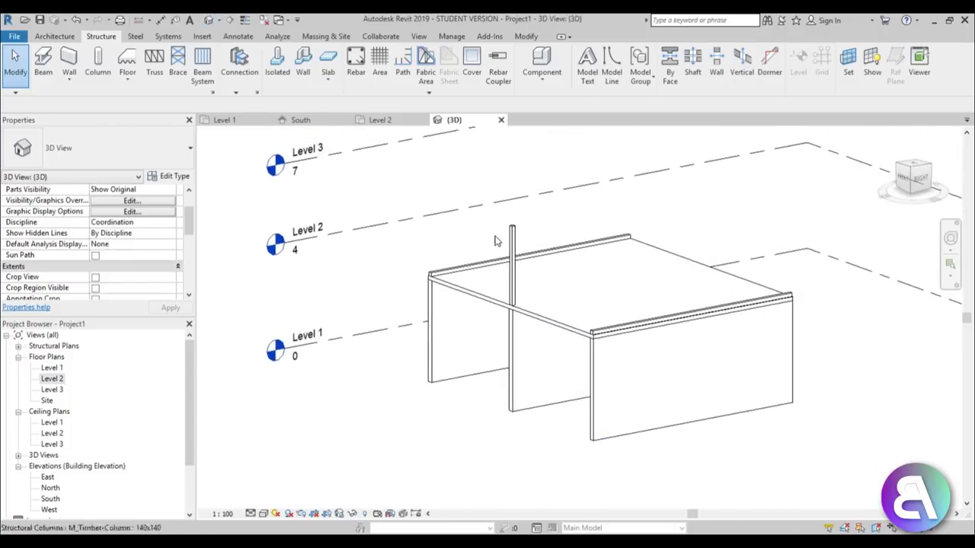
scroll(495, 241, up, 3)
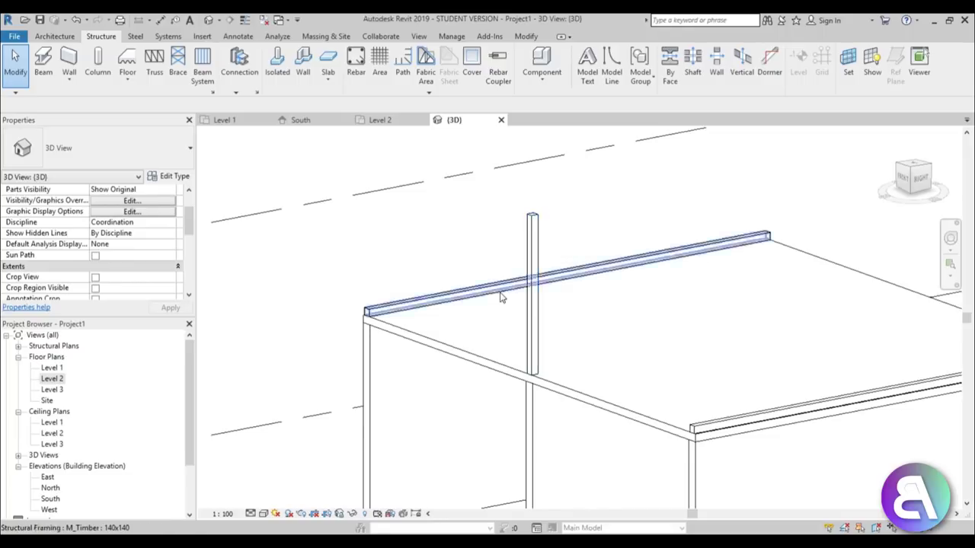
shift+middle_drag(501, 292, 495, 299)
scroll(330, 299, up, 3)
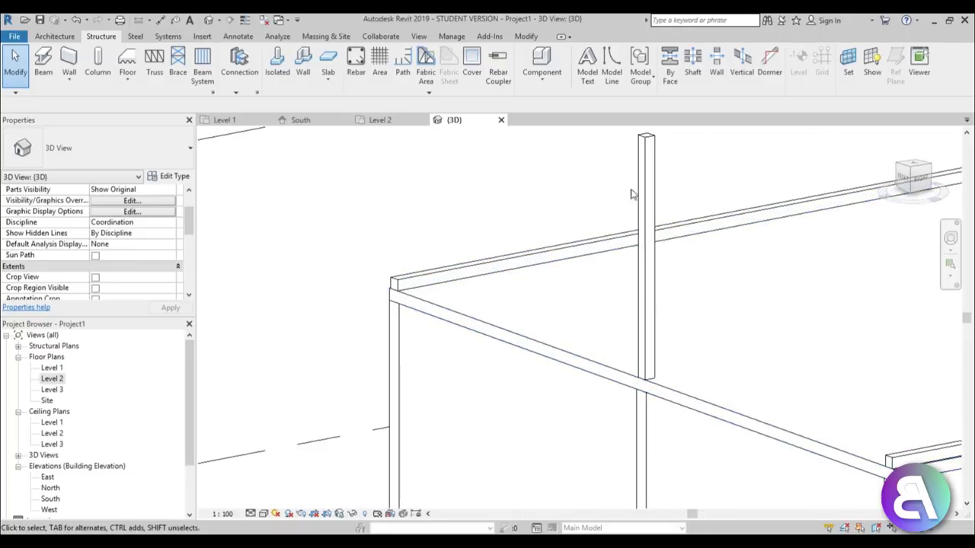
scroll(518, 263, down, 3)
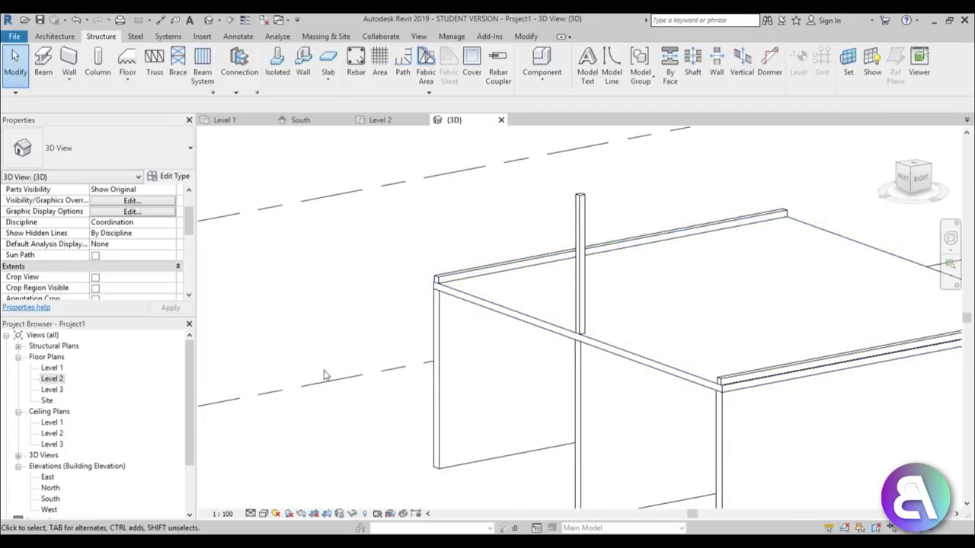
scroll(320, 378, down, 3)
shift+middle_drag(287, 434, 70, 385)
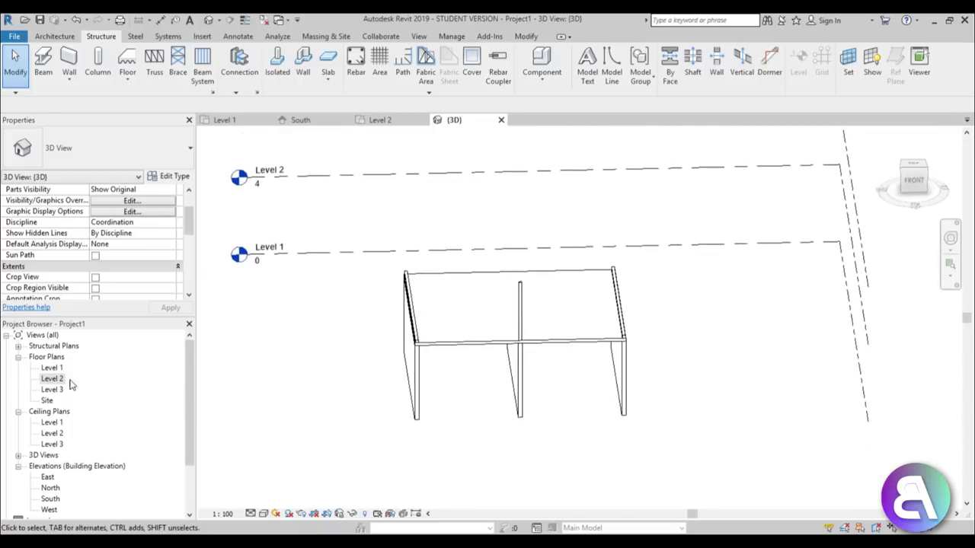
double_click(52, 378)
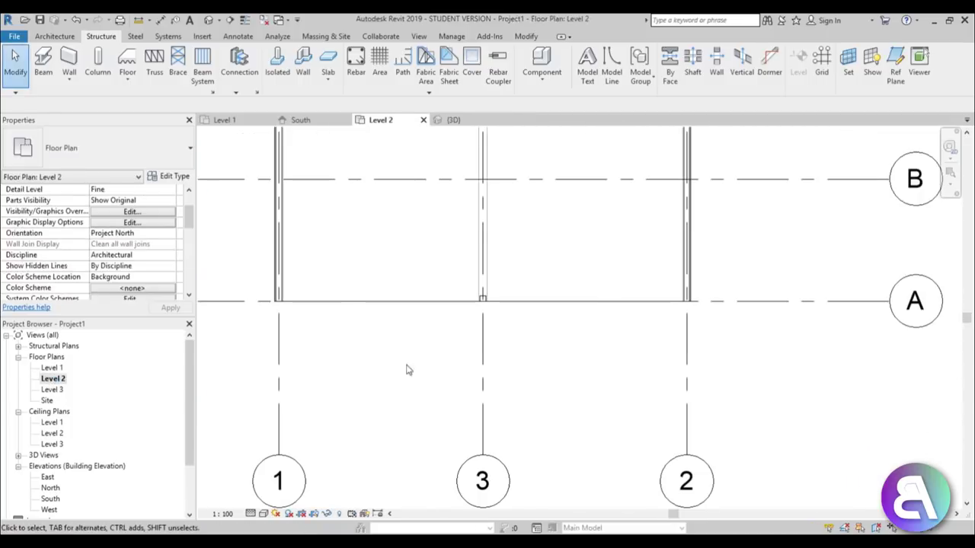
Duplicate the M_Timber 140x140 beam type as 140x100 and set its b dimension to 0.1 m
scroll(404, 342, down, 2)
scroll(315, 307, up, 4)
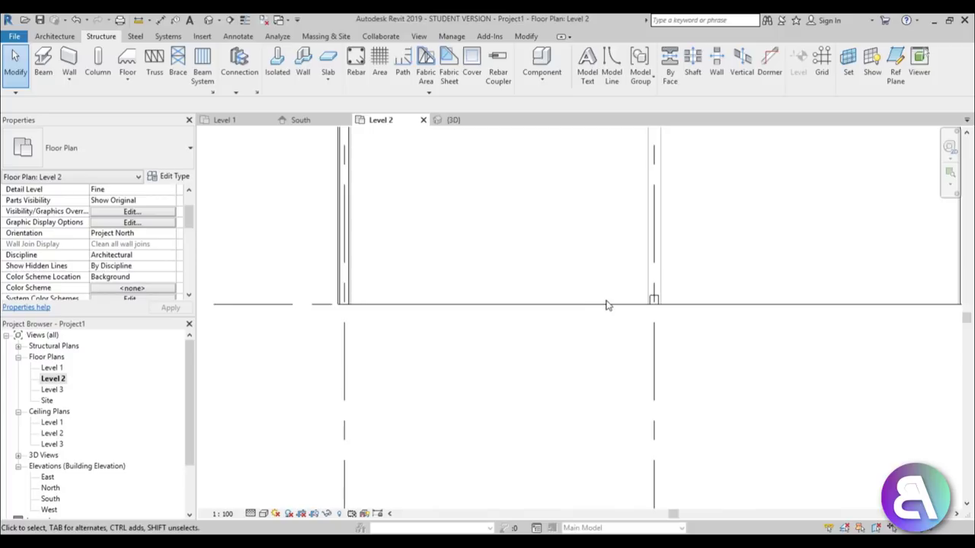
click(46, 60)
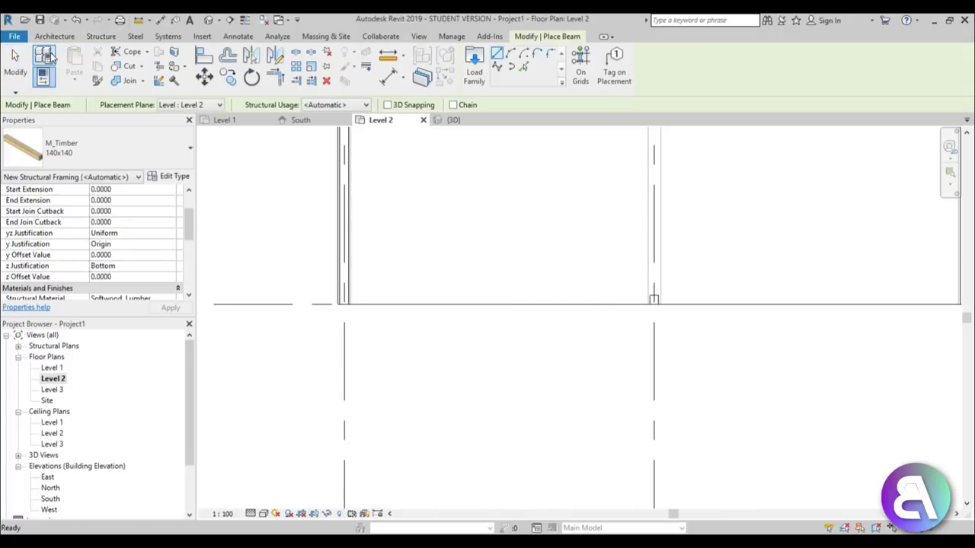
click(174, 177)
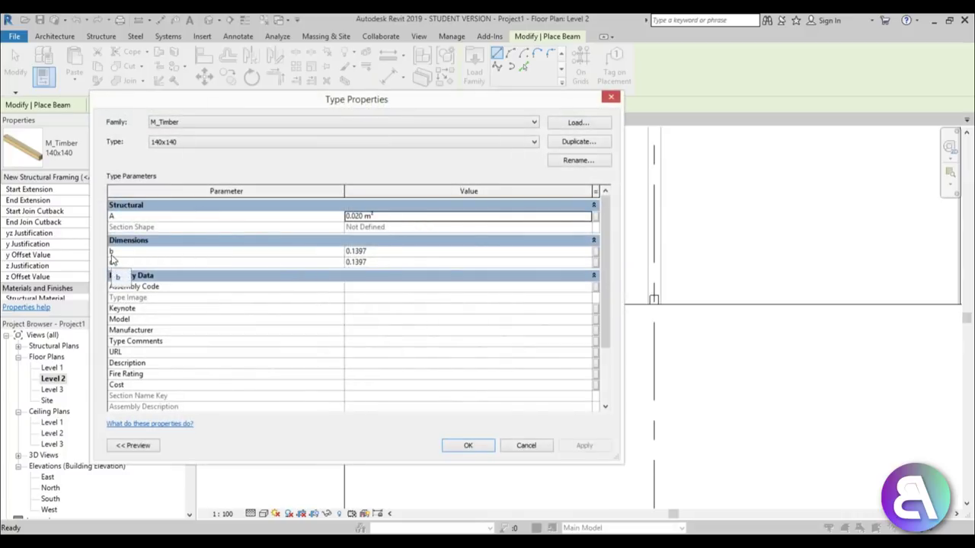
click(578, 143)
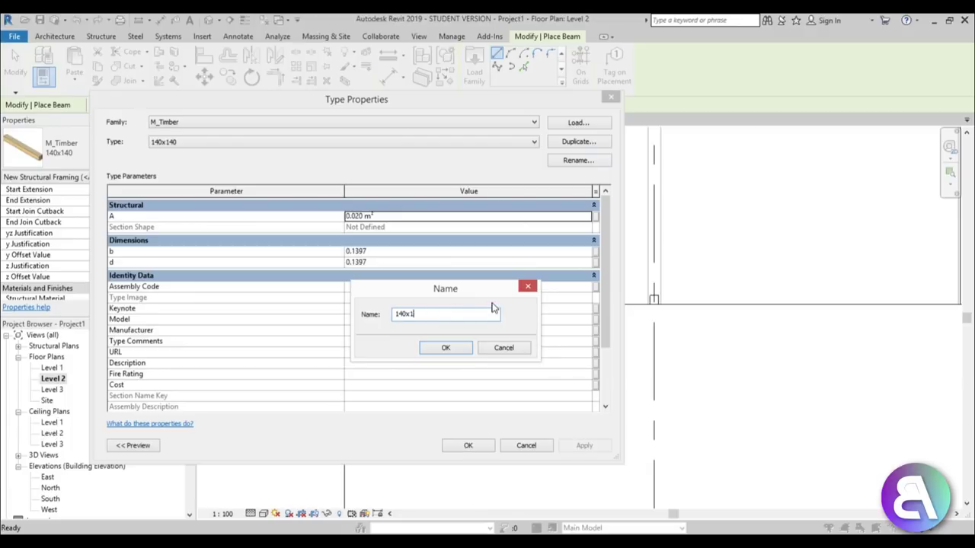
key(Return)
click(429, 252)
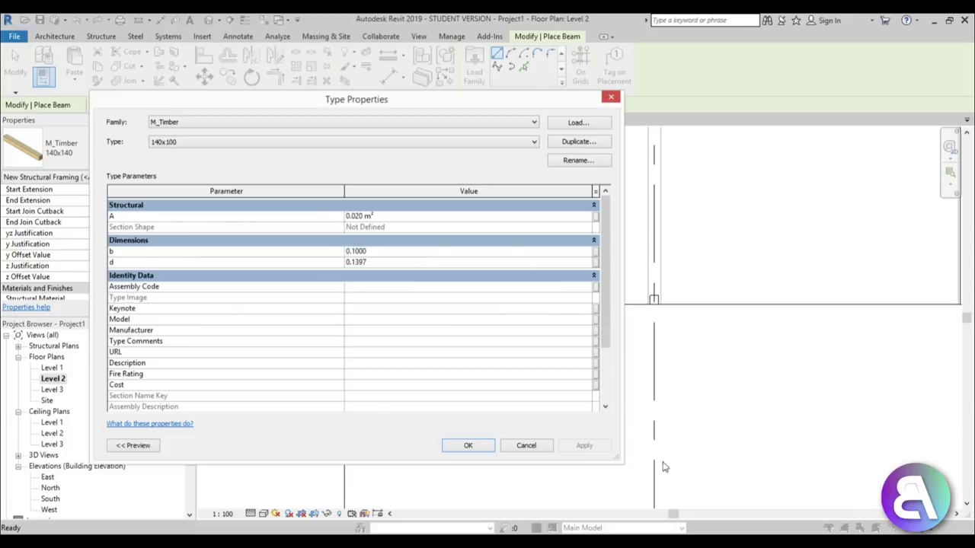
click(488, 449)
Draw a 140x100 timber beam on Level 2 along grid A, from outside grid 1 to the timber column on grid 3
scroll(320, 313, up, 2)
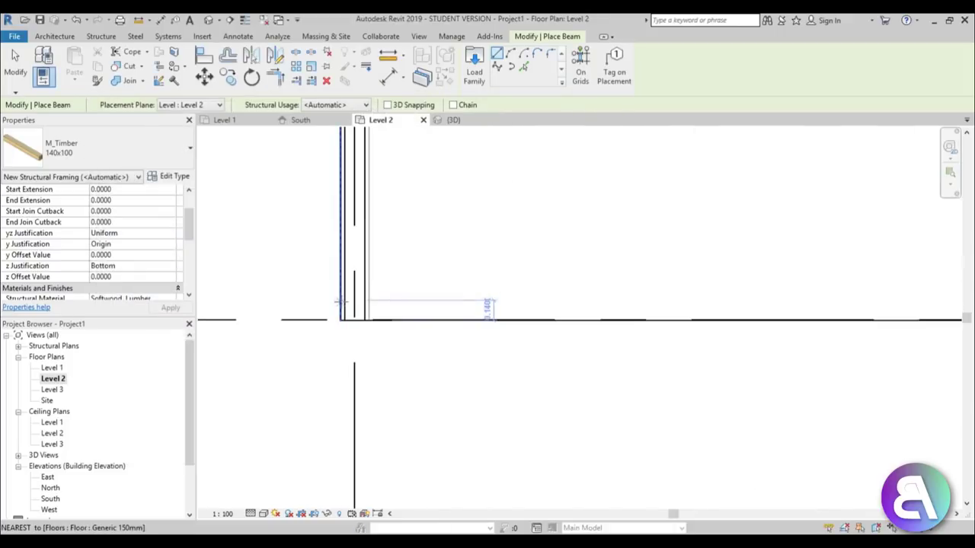
click(246, 309)
scroll(246, 309, down, 2)
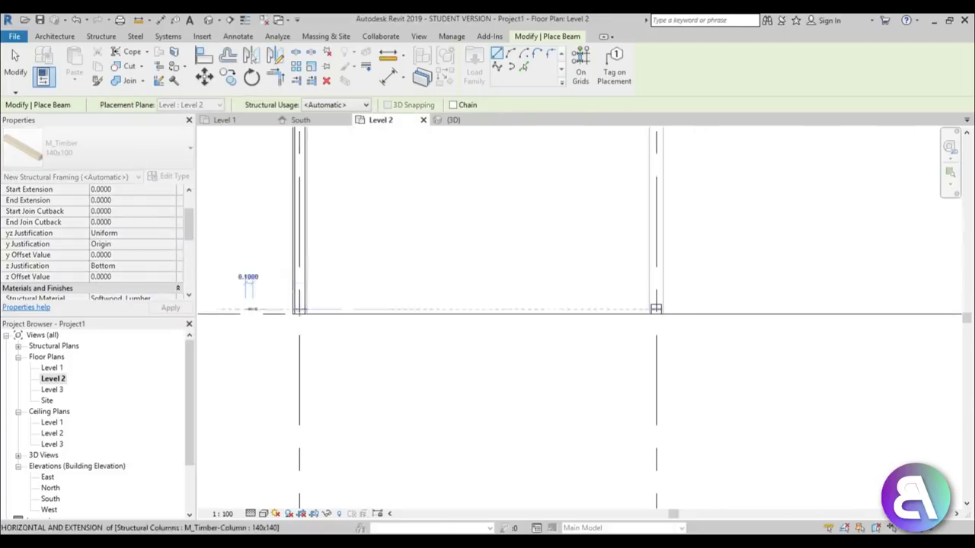
scroll(670, 309, up, 2)
click(642, 308)
scroll(557, 359, down, 3)
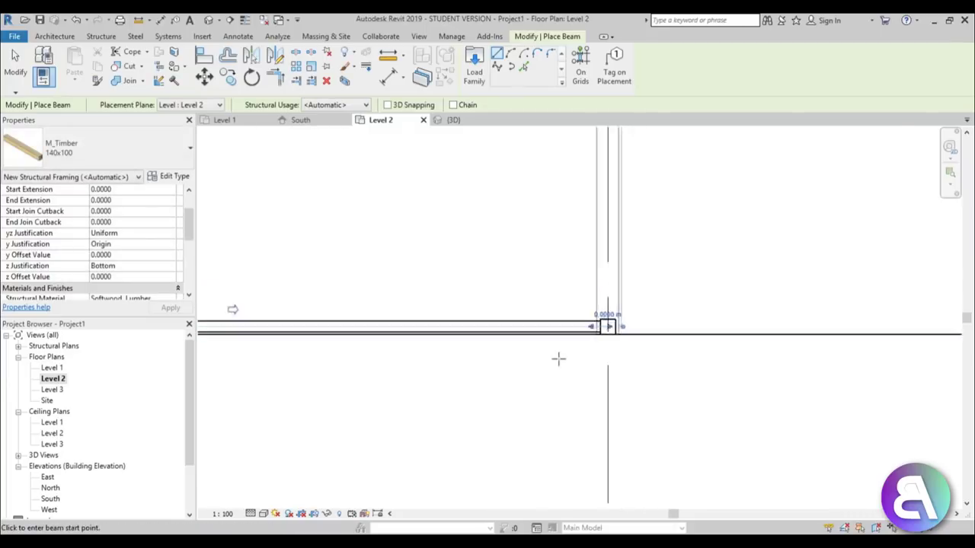
key(Escape)
key(Escape)
In the 3D view, set the 140x100 beam's end level offset at the grid 3 column to 4 m
click(462, 342)
click(209, 19)
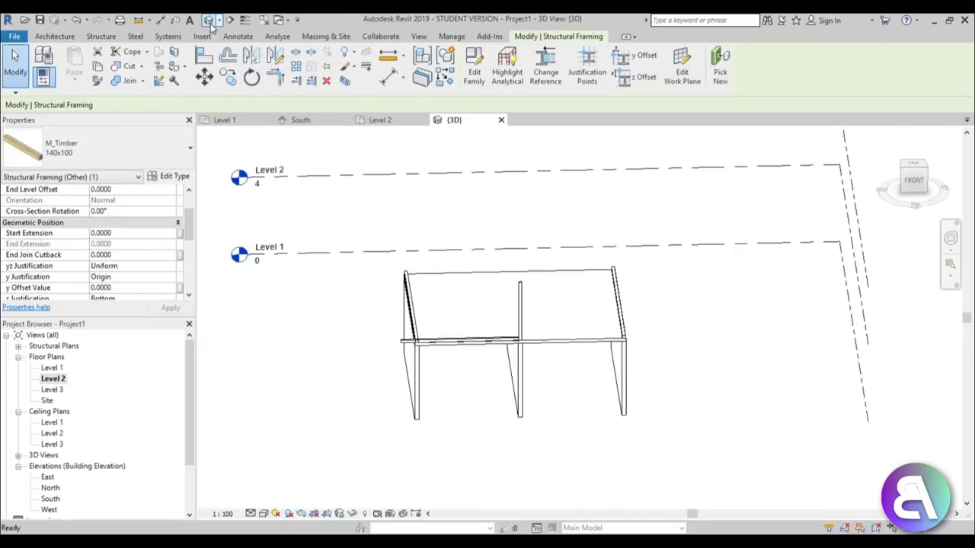
key(Escape)
scroll(500, 324, up, 5)
click(505, 321)
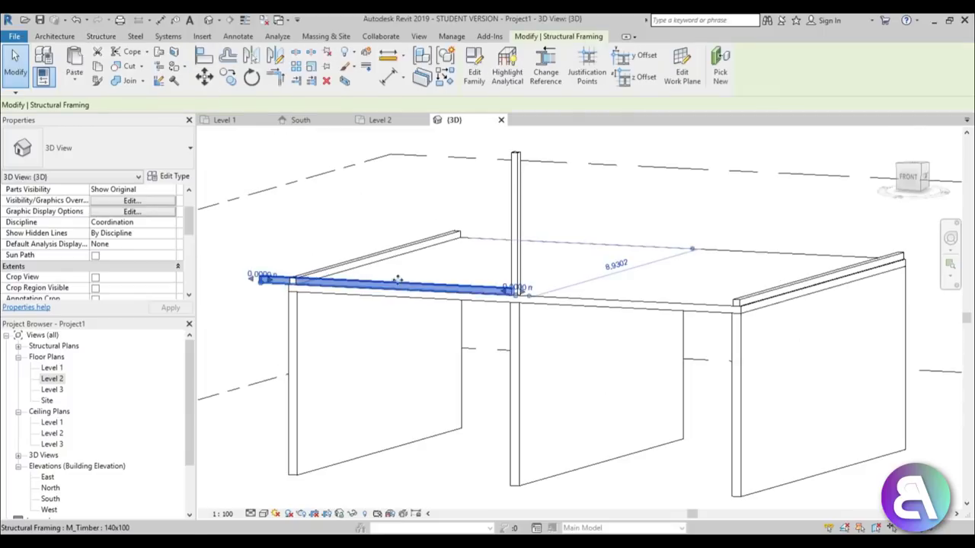
scroll(508, 321, up, 3)
click(532, 263)
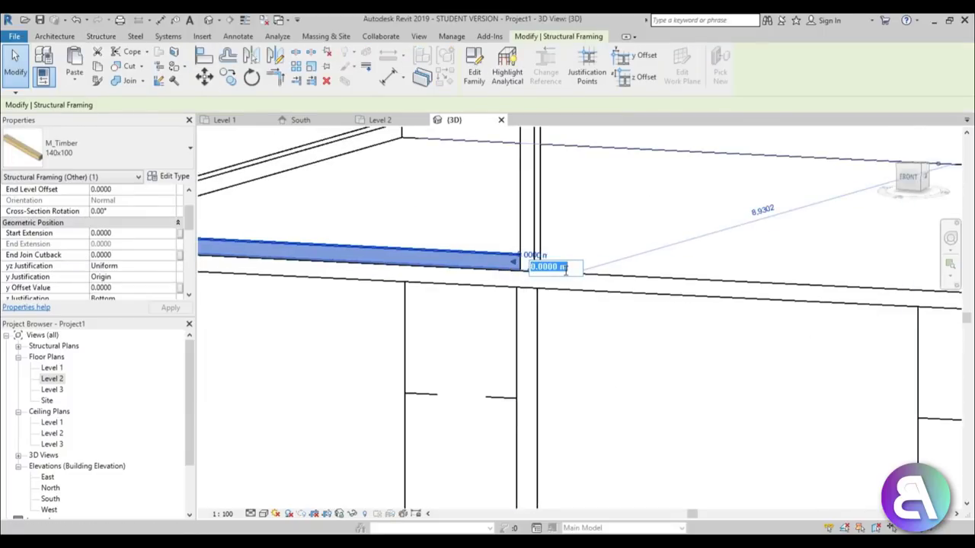
scroll(565, 269, down, 10)
shift+middle_drag(627, 342, 601, 386)
scroll(573, 306, up, 3)
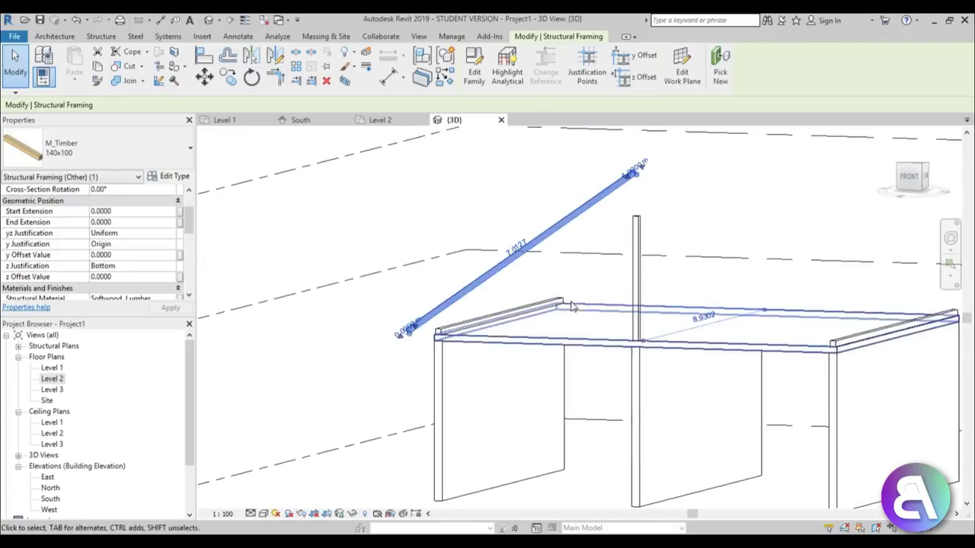
Examine from the front how the sloped beam meets the timber column and the edge beam on grid 1
shift+middle_drag(572, 306, 641, 303)
scroll(620, 239, up, 3)
click(587, 265)
scroll(544, 288, down, 2)
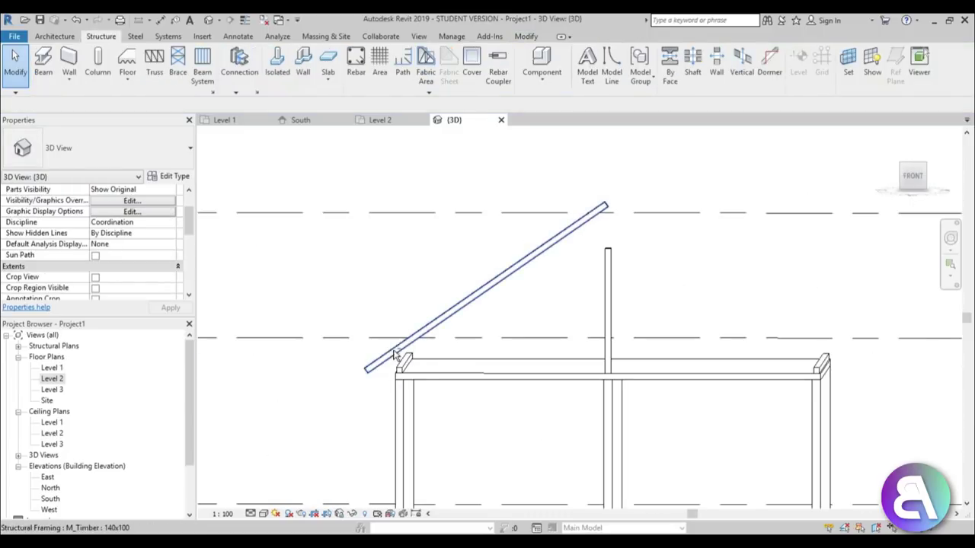
click(387, 358)
scroll(342, 369, up, 2)
scroll(343, 373, down, 2)
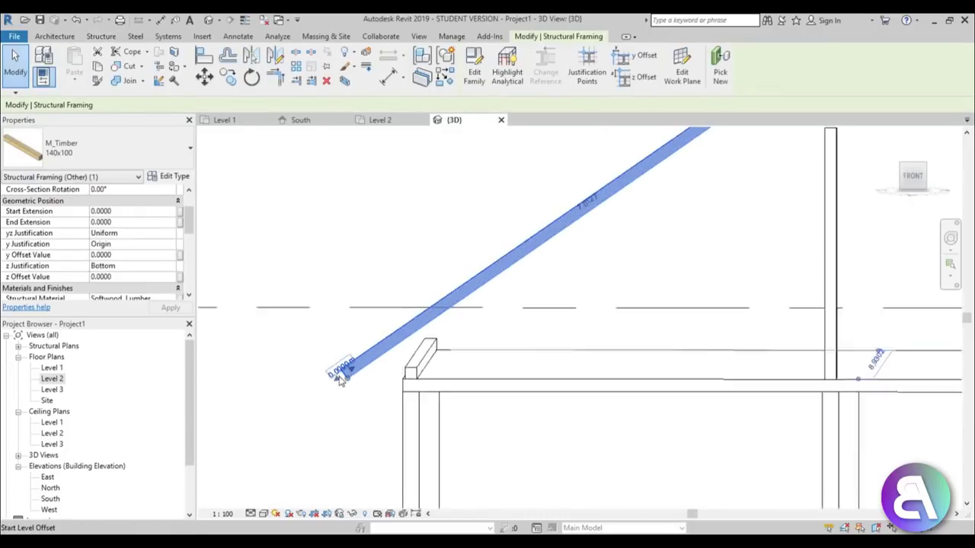
scroll(355, 394, up, 2)
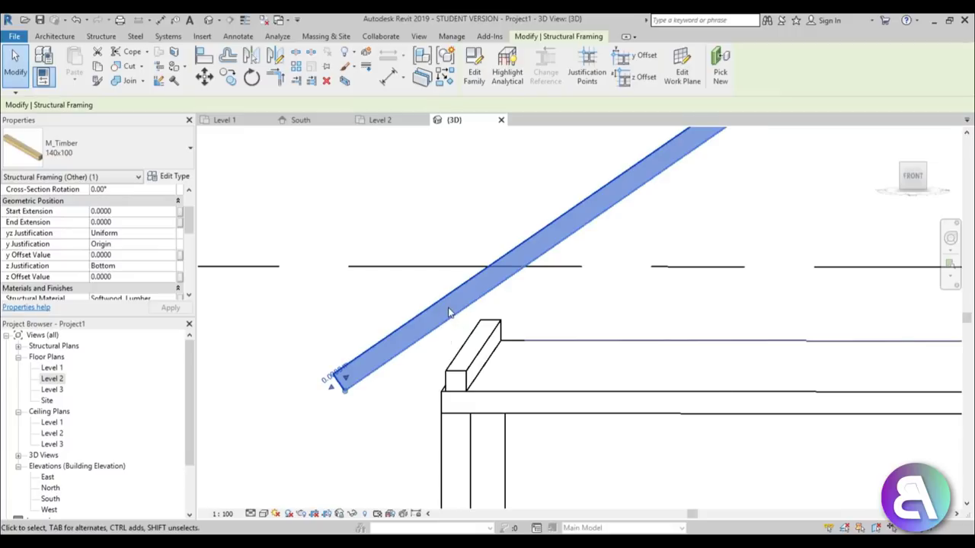
scroll(449, 312, down, 1)
Open the South elevation and set its detail level to Fine
double_click(53, 498)
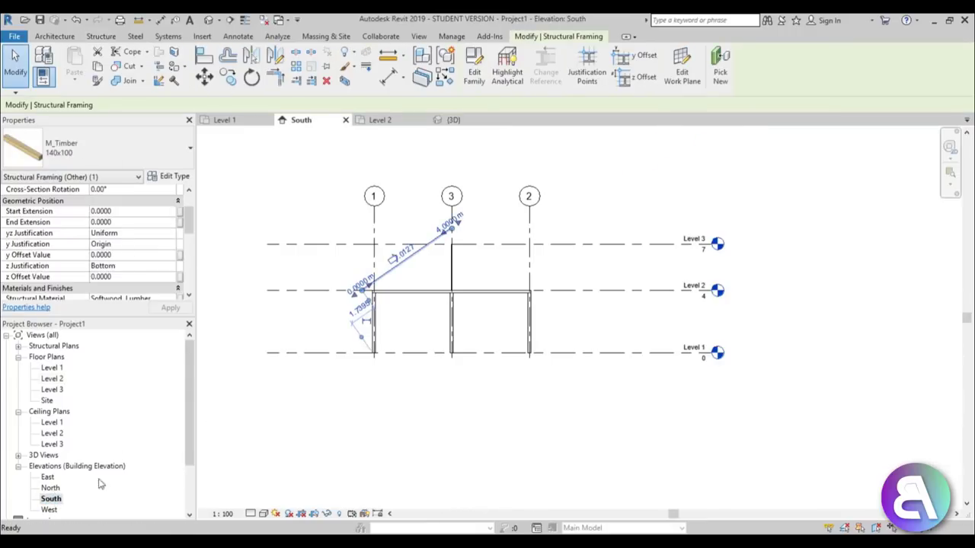
scroll(324, 289, up, 5)
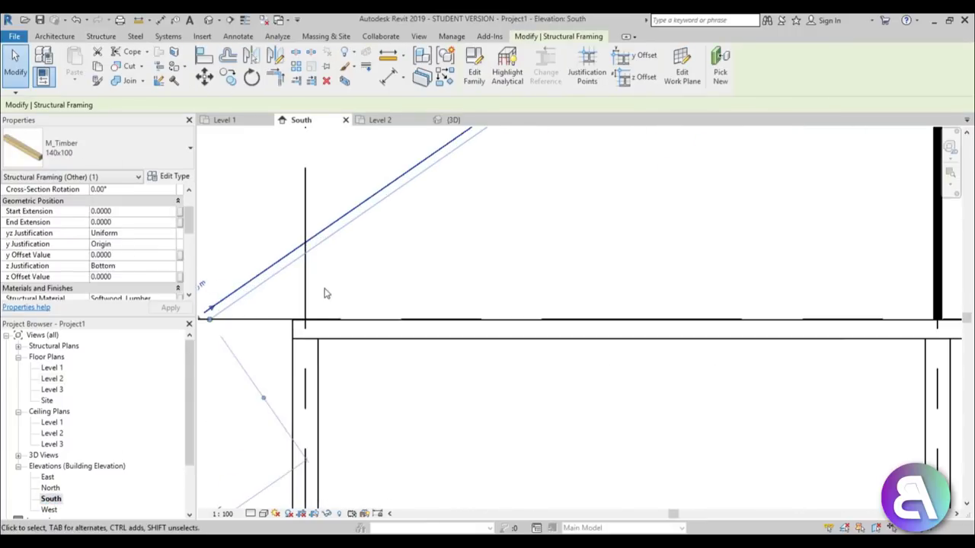
click(255, 514)
click(264, 500)
scroll(283, 237, up, 2)
scroll(313, 297, down, 1)
middle_drag(342, 292, 415, 209)
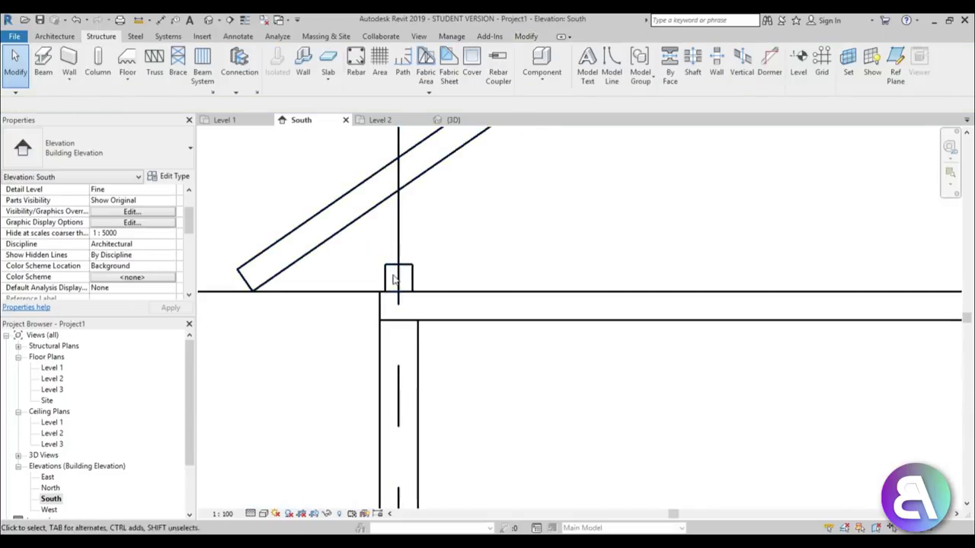
Set the sloped beam's start level offset to -0.3 m and its end level offset to 3.5 m
click(349, 244)
click(239, 279)
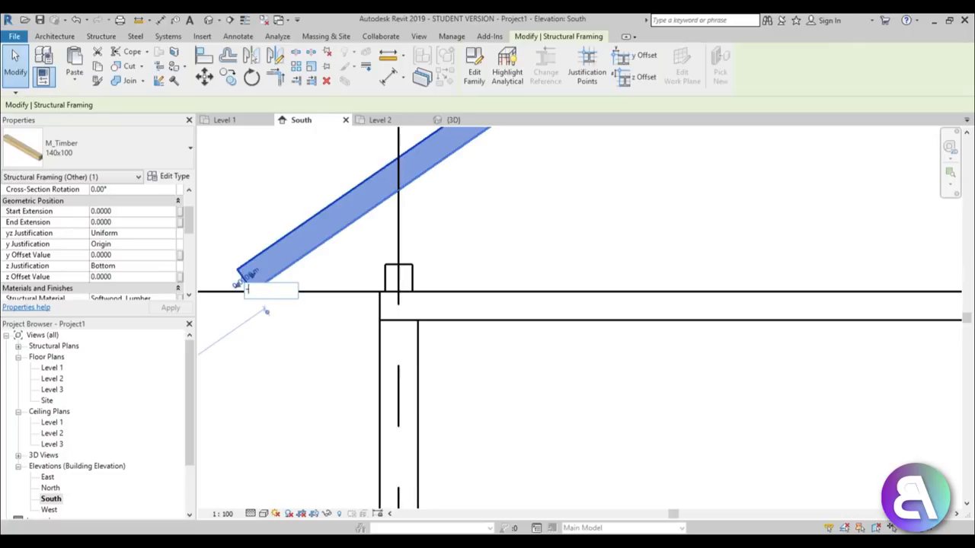
key(Return)
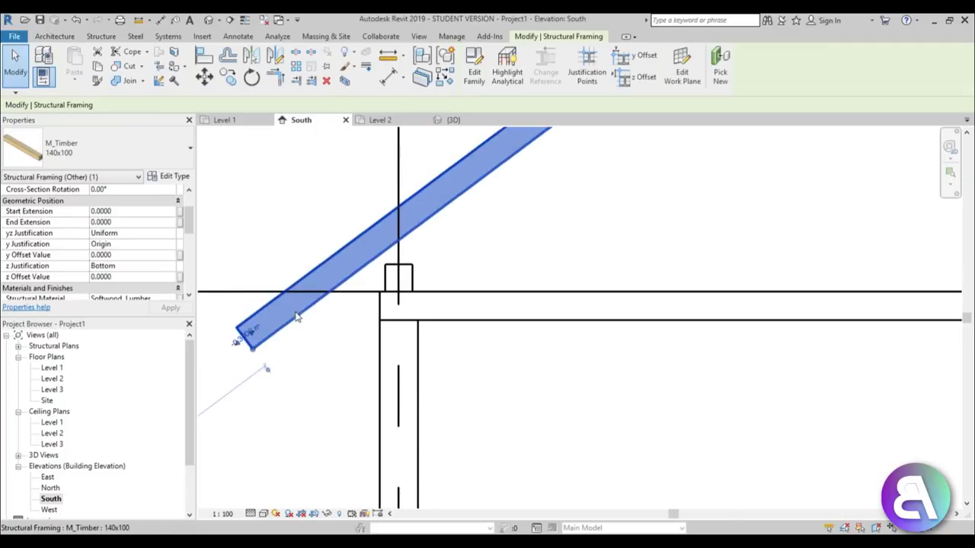
scroll(317, 380, down, 3)
middle_drag(589, 346, 361, 450)
scroll(361, 449, down, 1)
scroll(442, 217, up, 1)
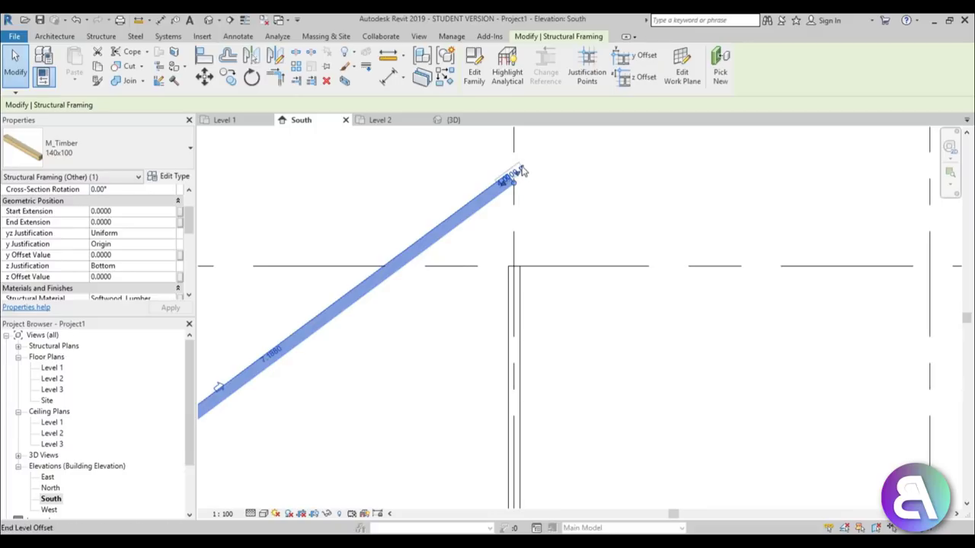
click(521, 172)
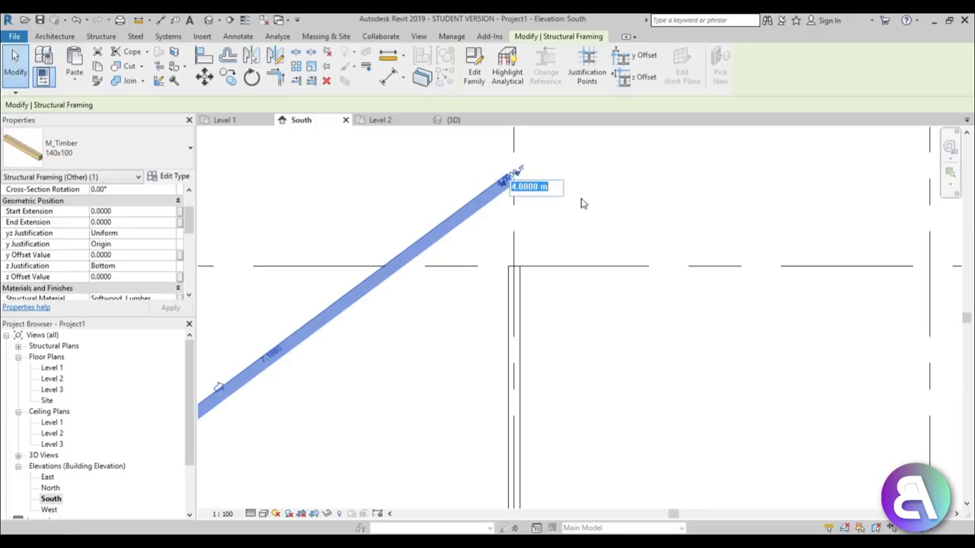
text(3.5)
key(Return)
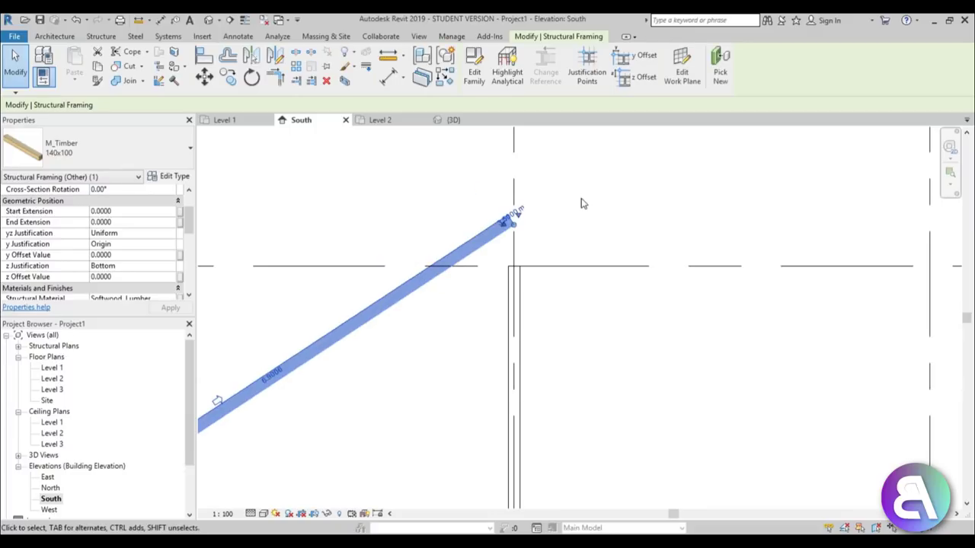
Set the start level offset at the sloped beam's lower end to -0.35 m so it rests on the edge beam
scroll(585, 229, down, 3)
middle_drag(553, 300, 564, 256)
scroll(304, 329, up, 3)
scroll(332, 335, up, 4)
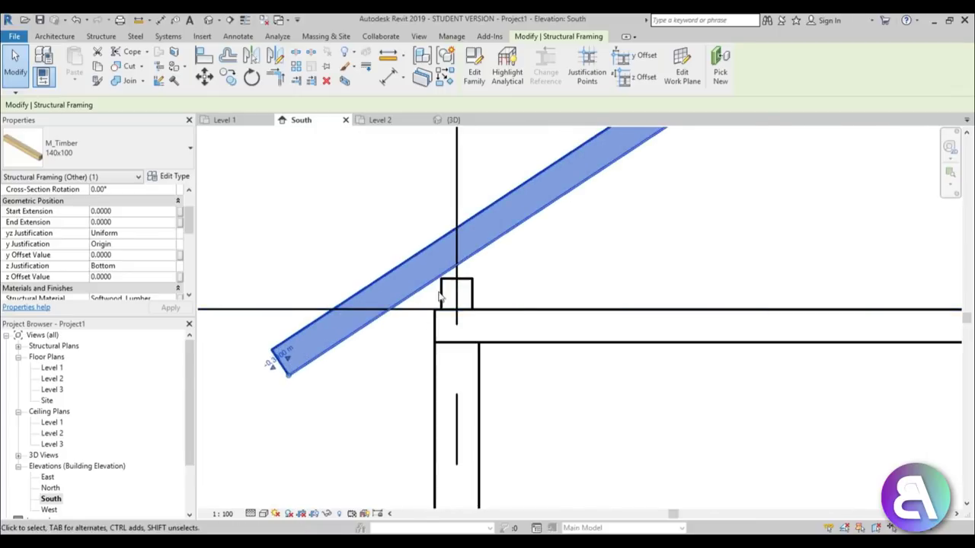
click(231, 378)
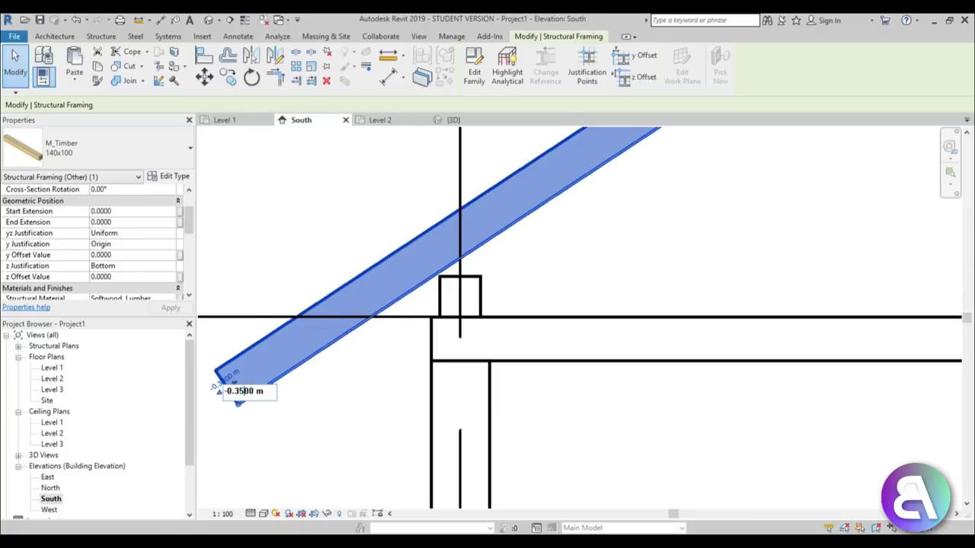
key(Return)
click(322, 427)
scroll(327, 392, down, 2)
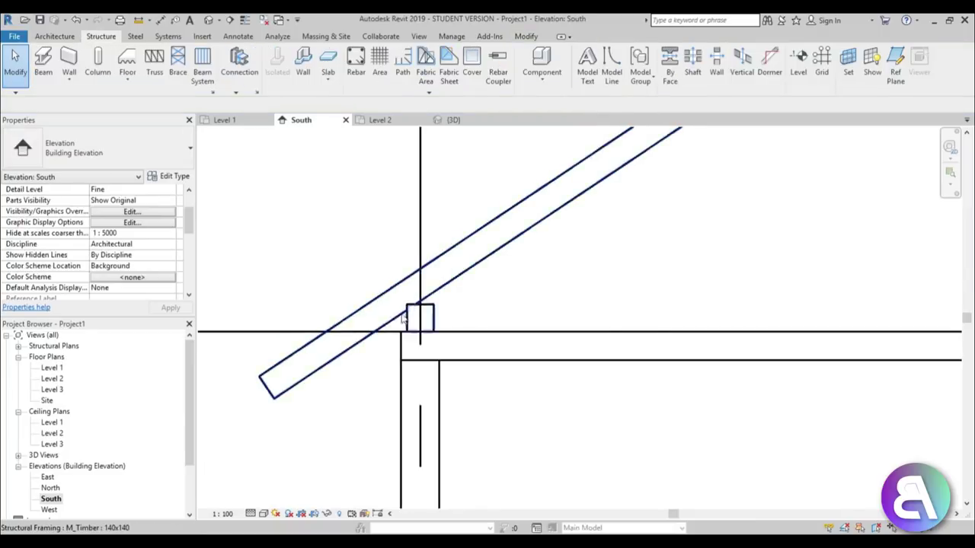
Check the gap between the sloped beam and the timber column, and set the Level 3 elevation to 6.5 m
scroll(319, 356, down, 3)
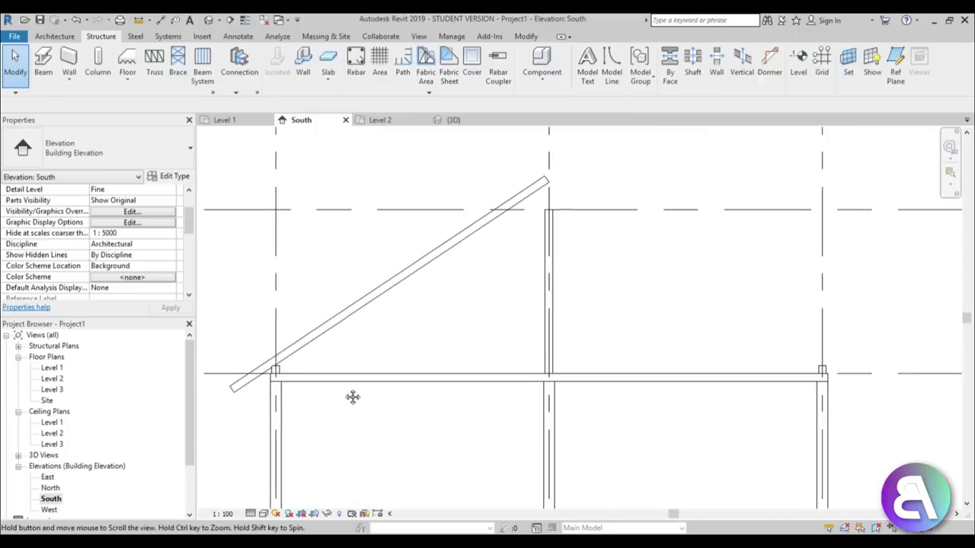
scroll(555, 183, up, 4)
scroll(516, 213, down, 3)
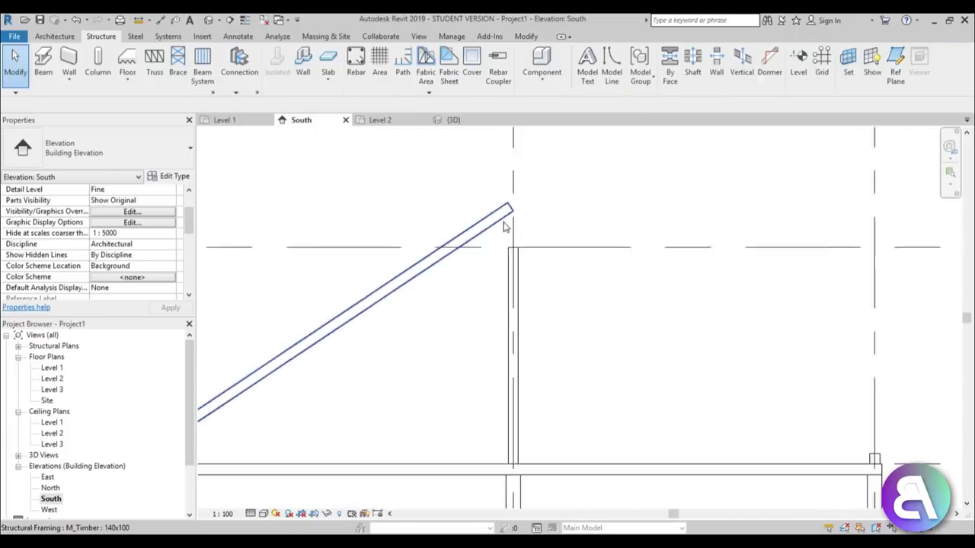
click(518, 257)
scroll(594, 236, down, 5)
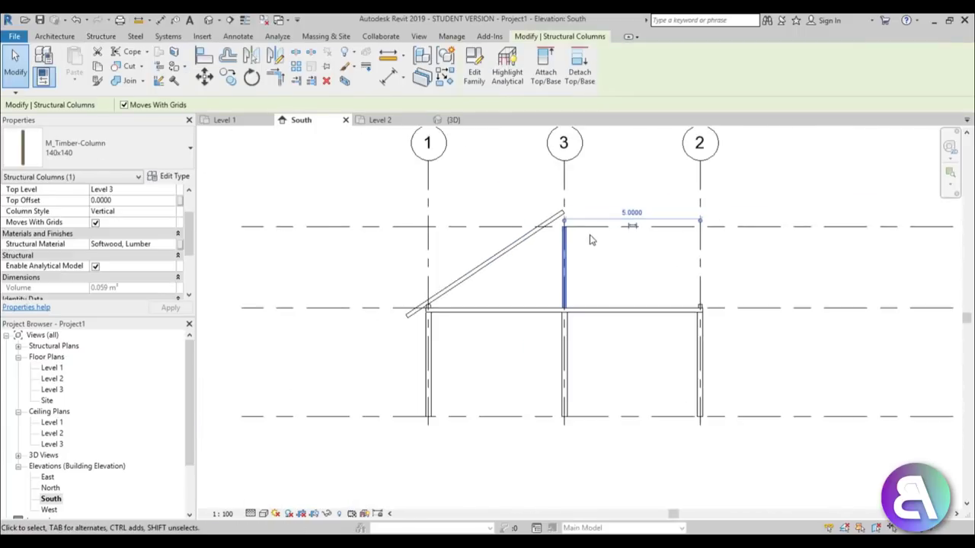
click(621, 246)
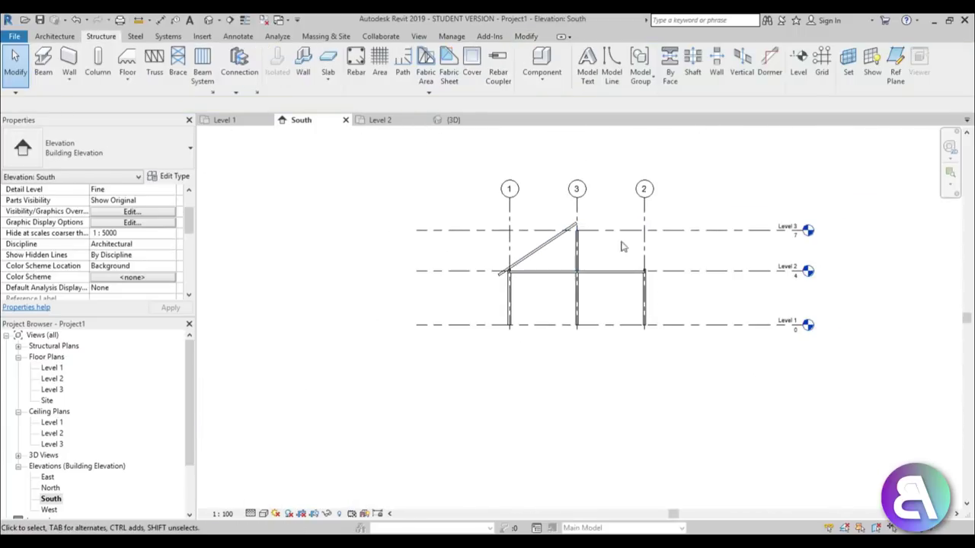
click(783, 225)
click(793, 233)
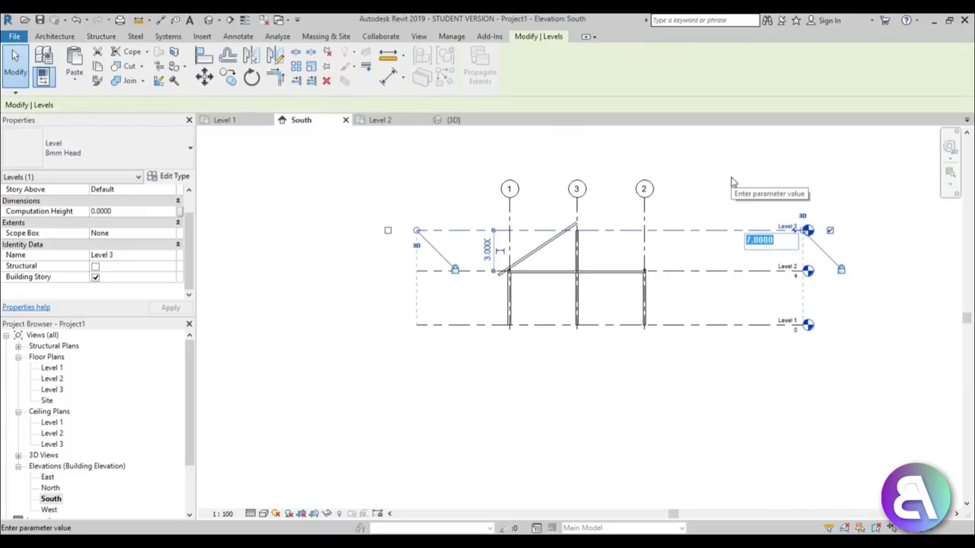
text(6.5)
key(Return)
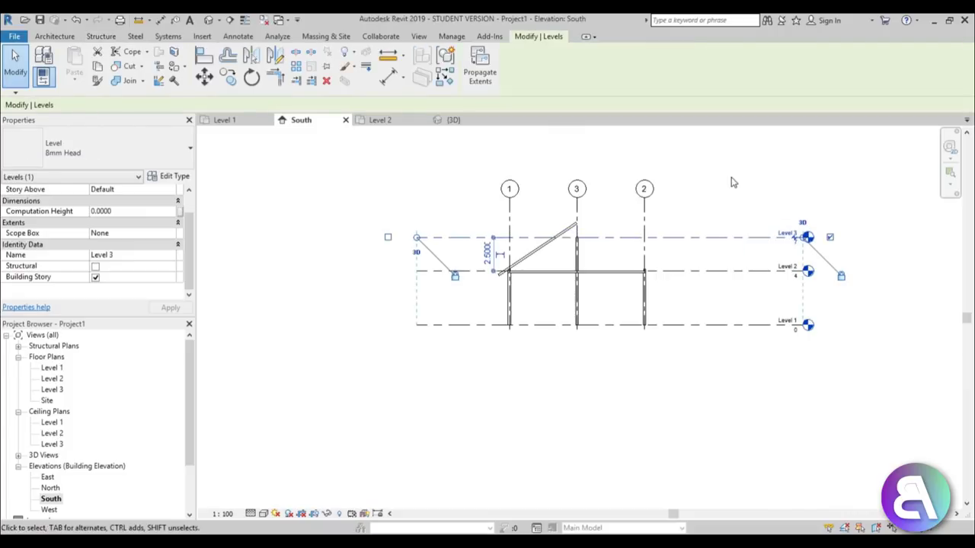
scroll(568, 244, up, 7)
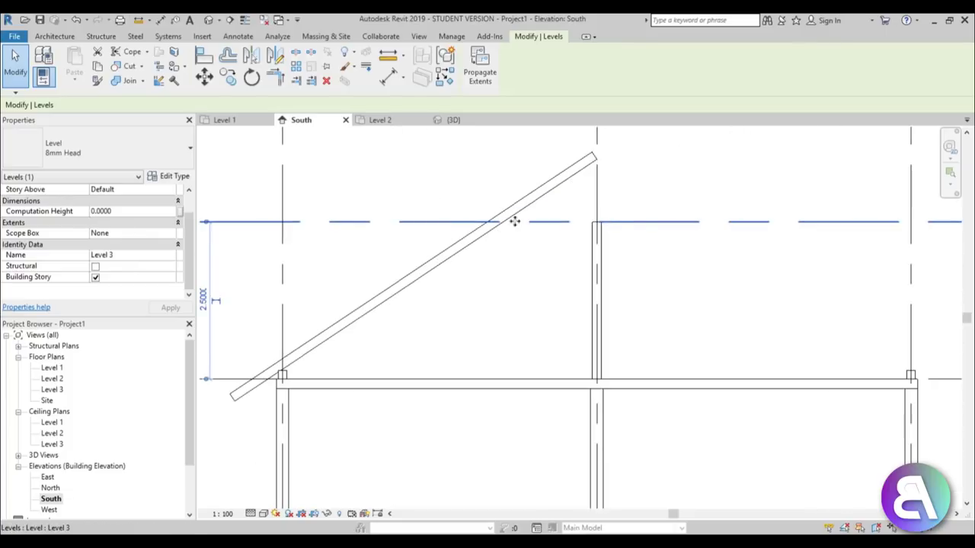
scroll(515, 220, down, 3)
click(520, 291)
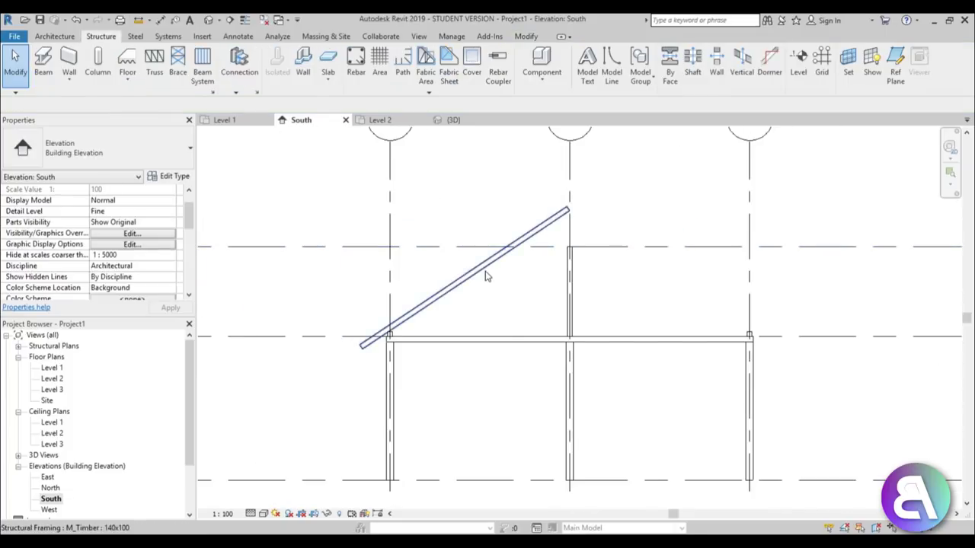
Mirror the sloped timber beam about grid line 3 to form the opposite rafter of the gable
click(487, 277)
middle_drag(509, 306, 468, 293)
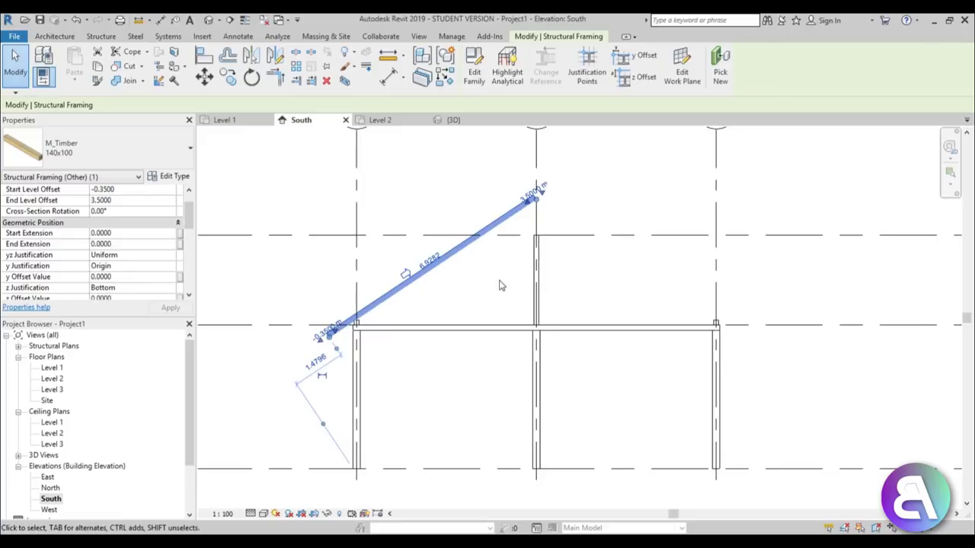
key(m)
key(m)
click(537, 228)
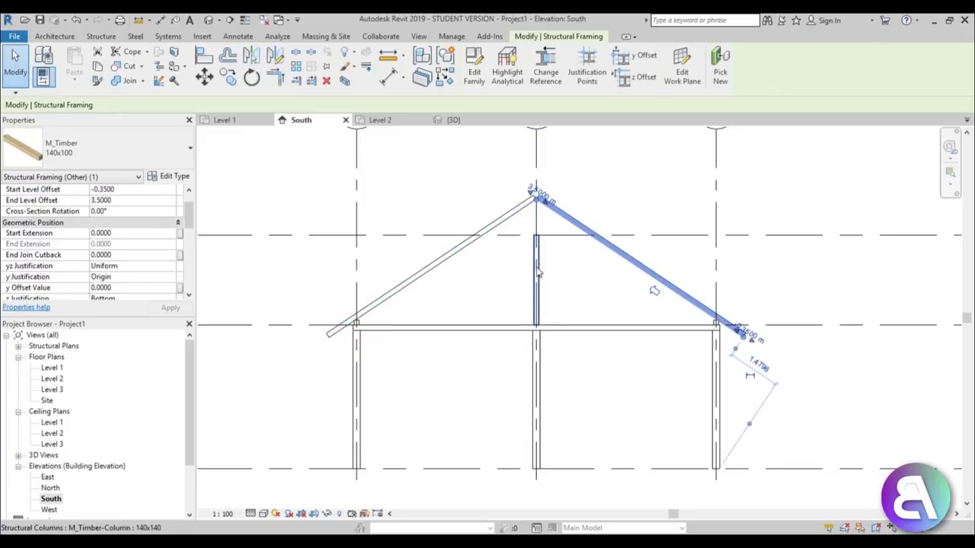
key(Escape)
scroll(508, 177, up, 3)
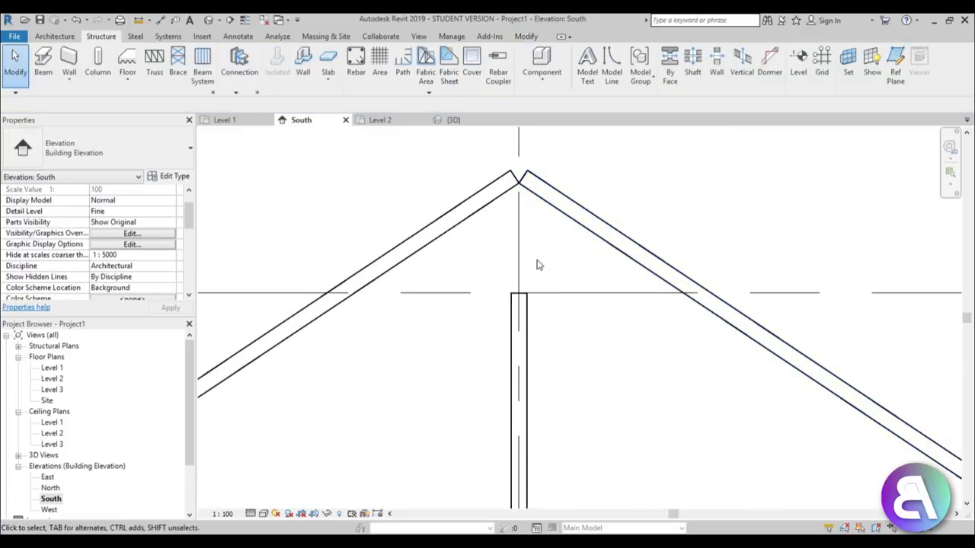
scroll(536, 264, down, 4)
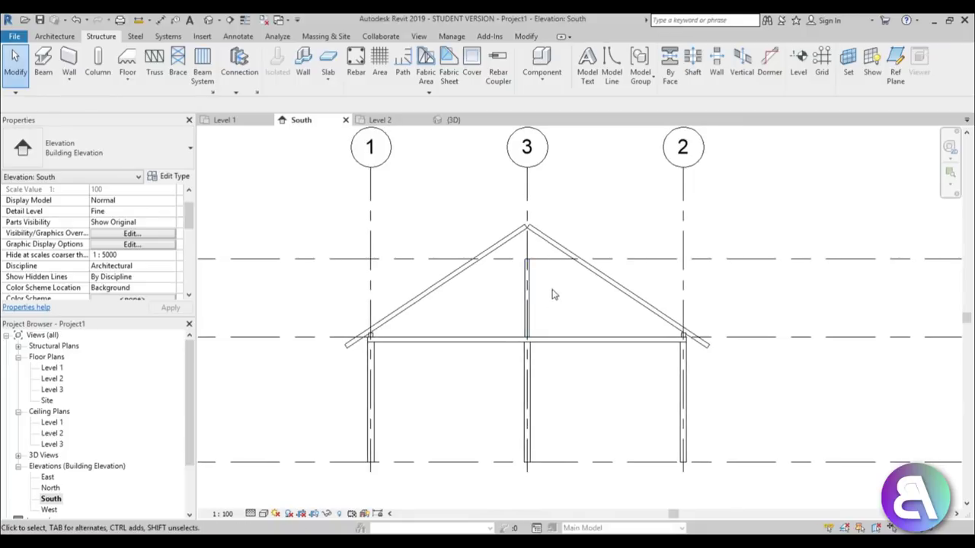
scroll(545, 280, up, 2)
Examine the mirrored rafters and the upper centre column of the gable frame in the 3D view
click(210, 21)
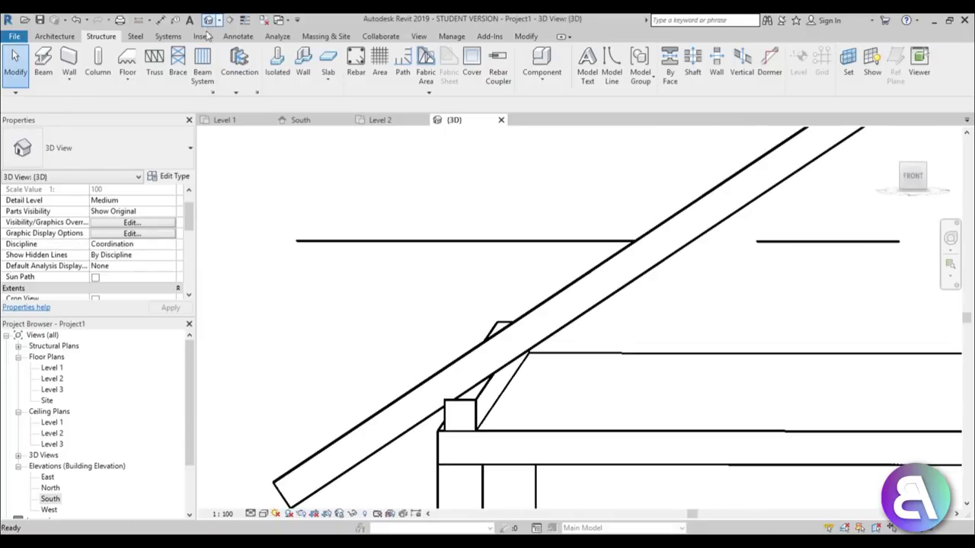
scroll(556, 243, down, 4)
shift+middle_drag(657, 250, 705, 271)
scroll(510, 272, down, 2)
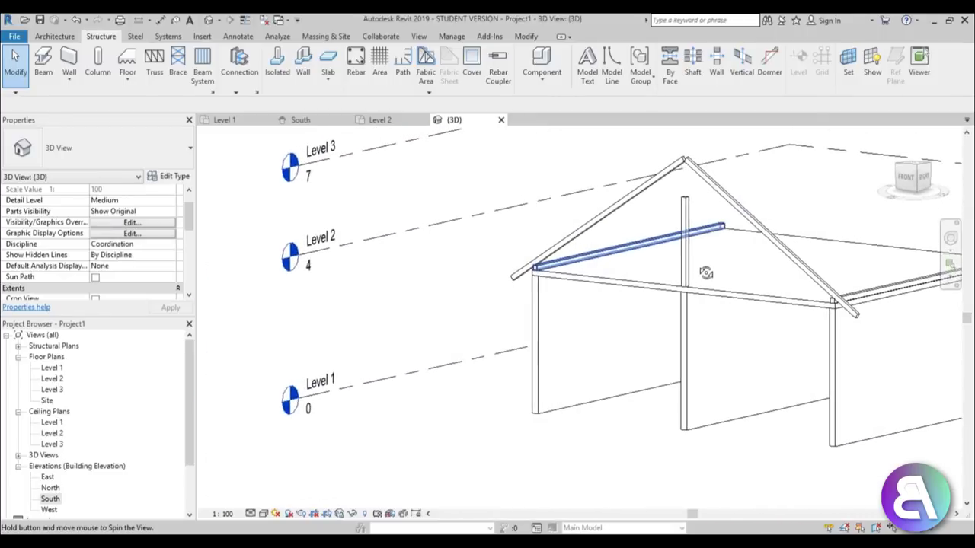
scroll(684, 218, up, 3)
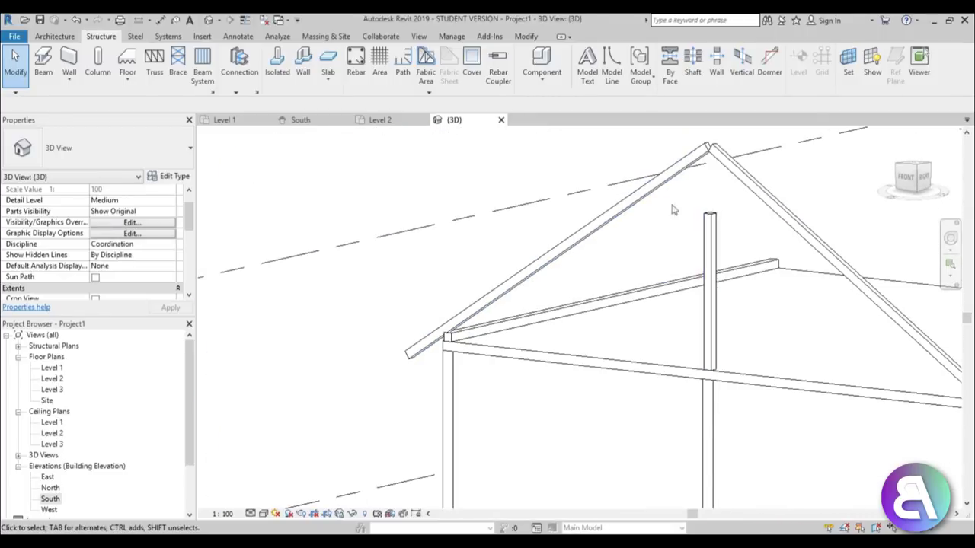
click(711, 232)
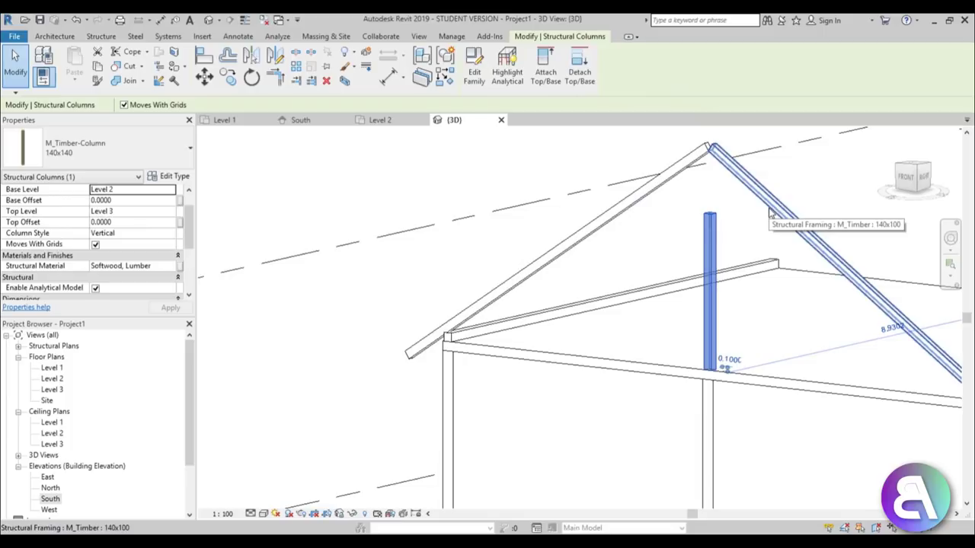
scroll(769, 213, down, 3)
shift+middle_drag(613, 242, 588, 292)
scroll(666, 247, up, 2)
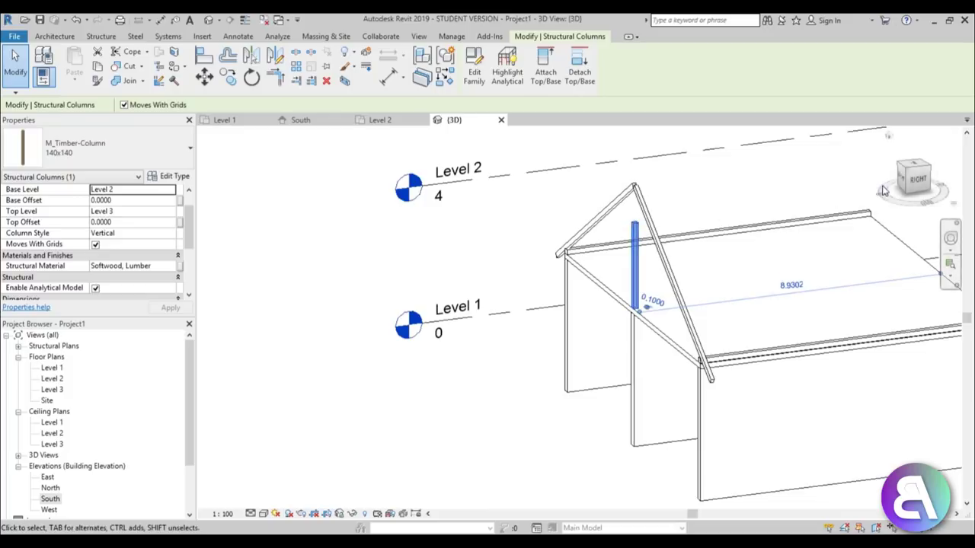
scroll(620, 234, up, 3)
scroll(620, 234, down, 1)
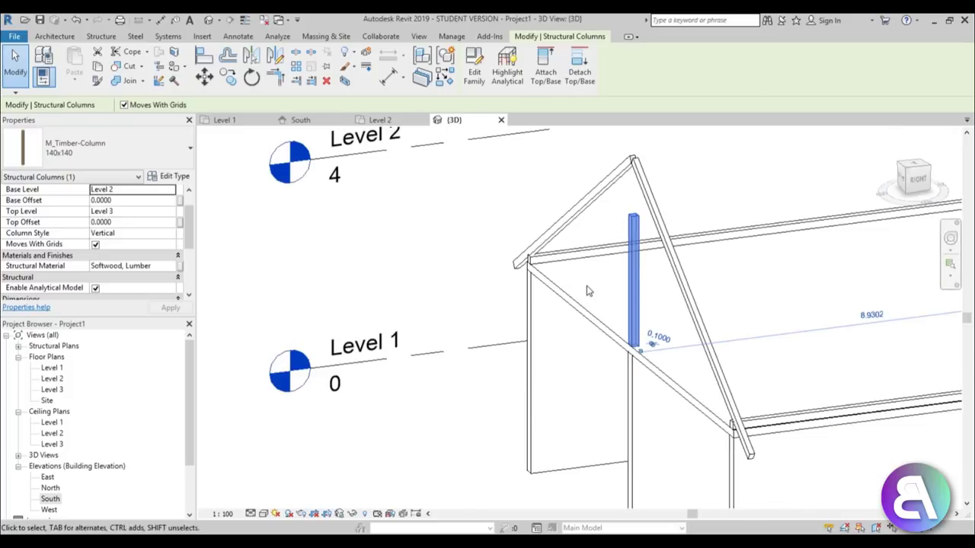
scroll(587, 290, down, 1)
Open the Level 3 floor plan and set its detail level to Fine
double_click(52, 389)
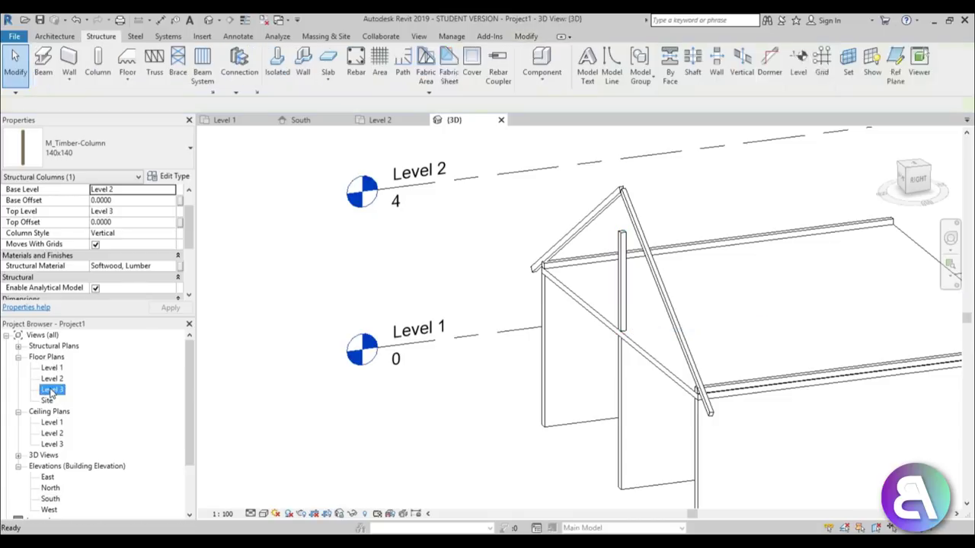
scroll(515, 433, up, 5)
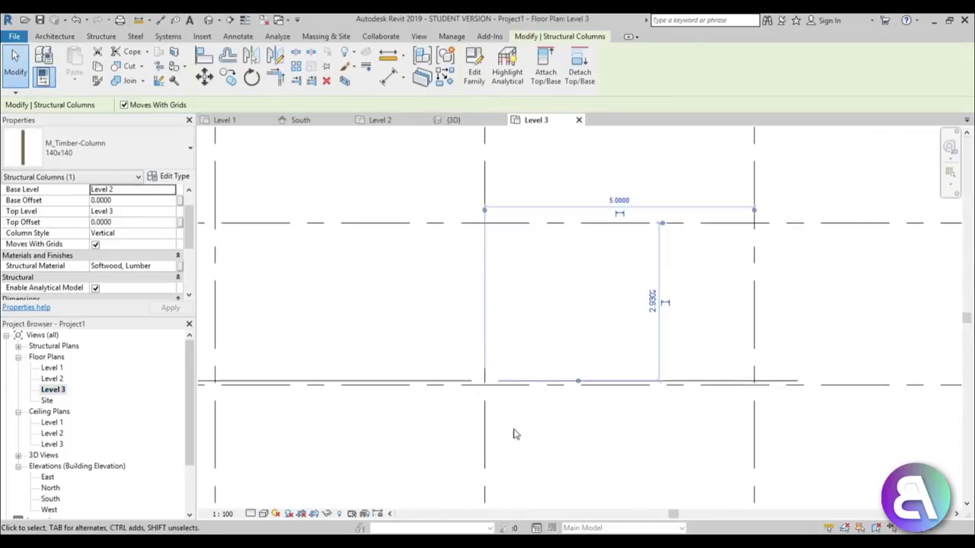
click(252, 514)
click(268, 500)
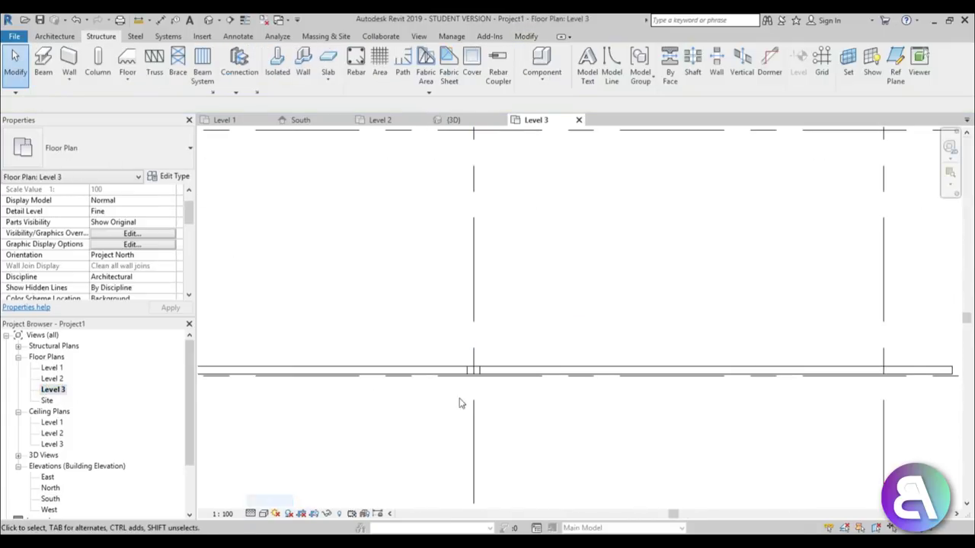
scroll(489, 384, down, 4)
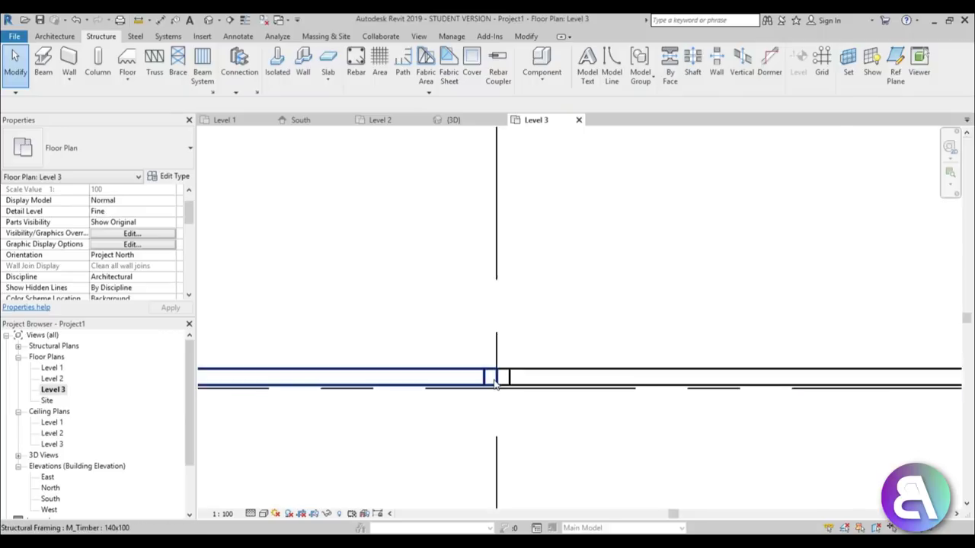
Place an M_Timber 140x140 beam on Level 3 along grid 3, from the centre column to the grid D intersection
click(48, 58)
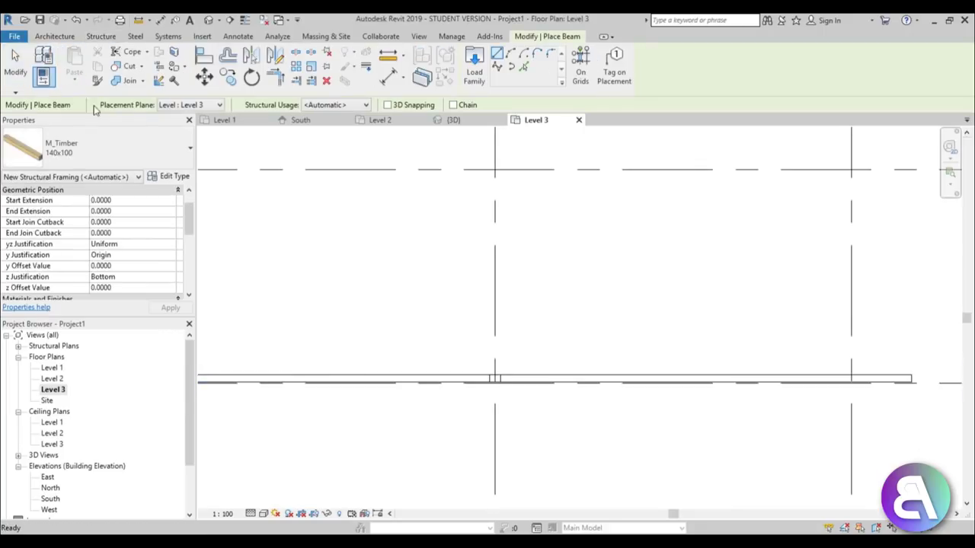
click(107, 152)
click(74, 231)
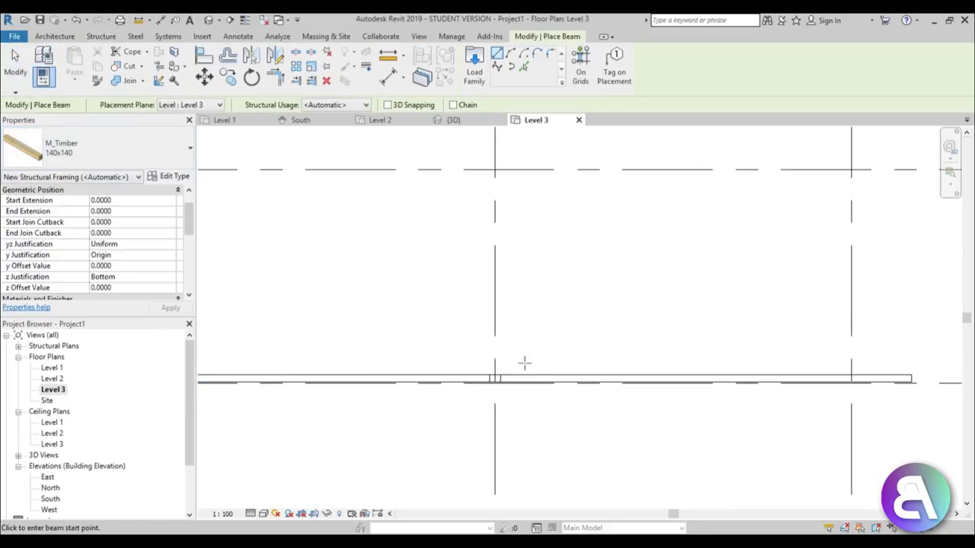
scroll(476, 396, up, 4)
click(473, 407)
scroll(472, 366, down, 5)
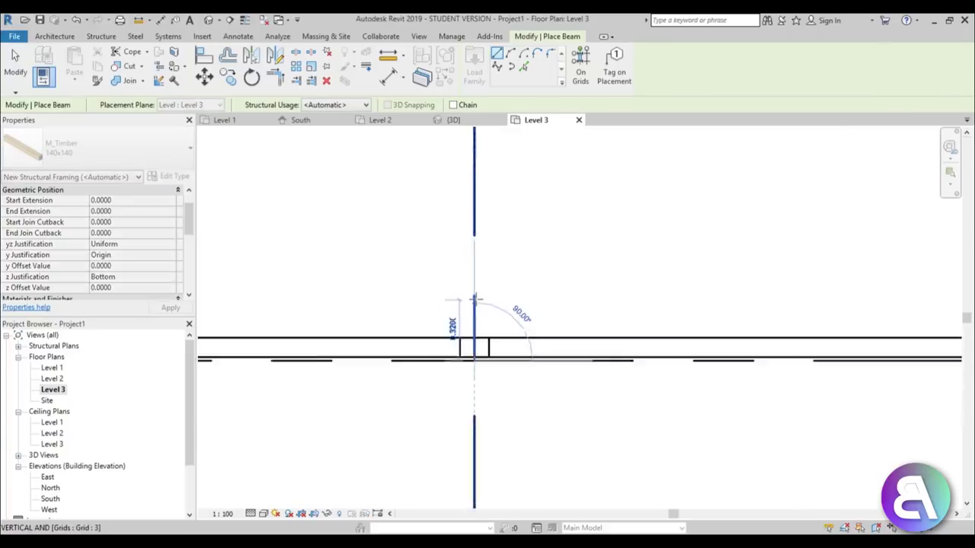
scroll(480, 227, up, 3)
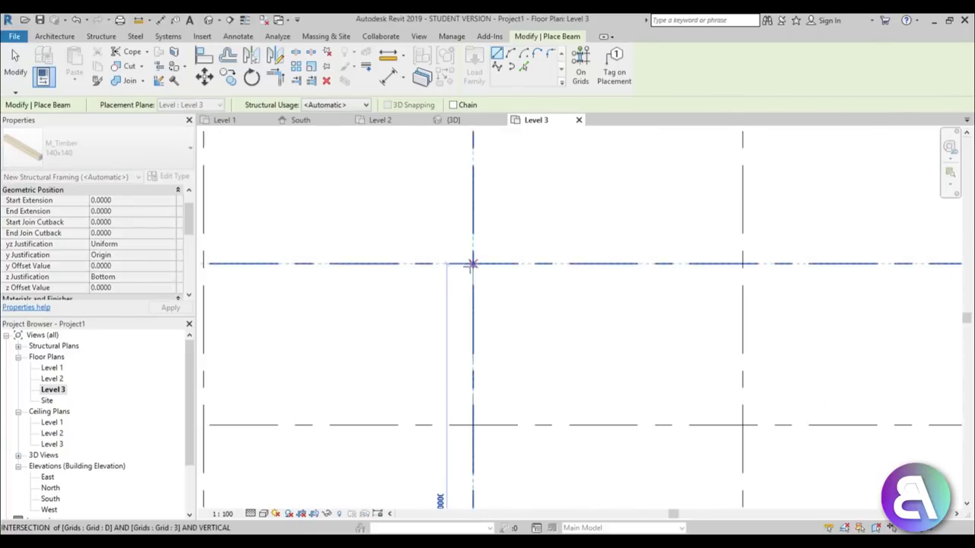
click(471, 262)
click(22, 73)
In the 3D view, extend the start of the Level 3 beam to the outer face of the centre column
click(208, 20)
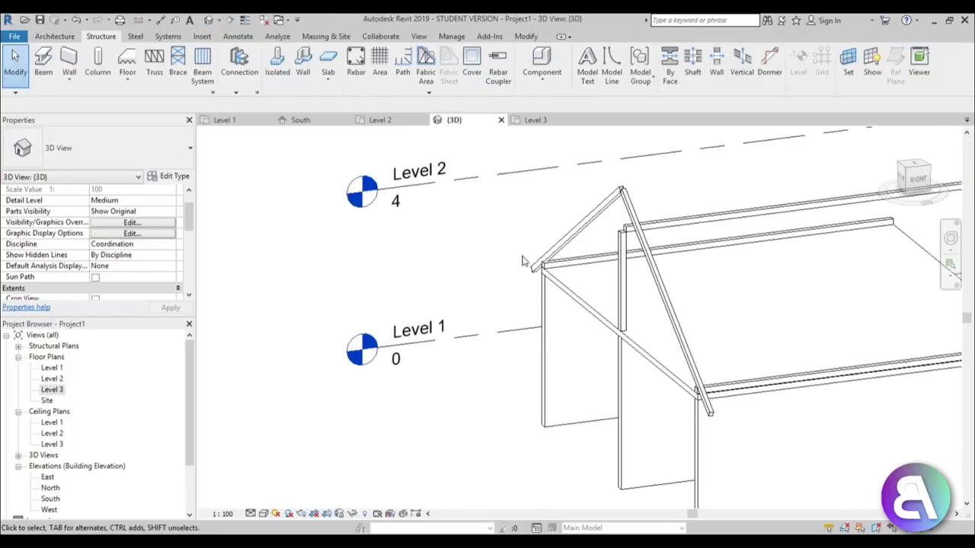
scroll(652, 232, up, 5)
click(653, 228)
scroll(654, 227, up, 3)
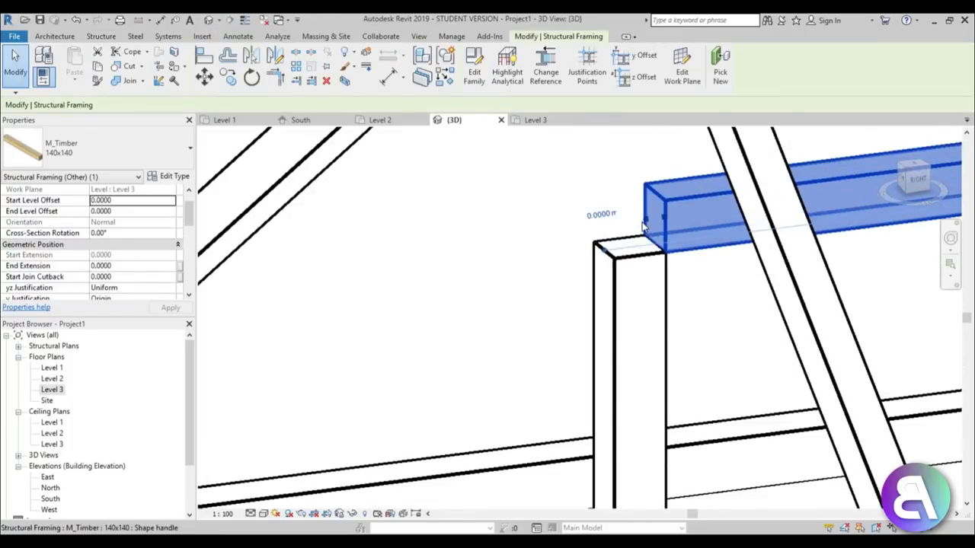
drag(595, 228, 603, 225)
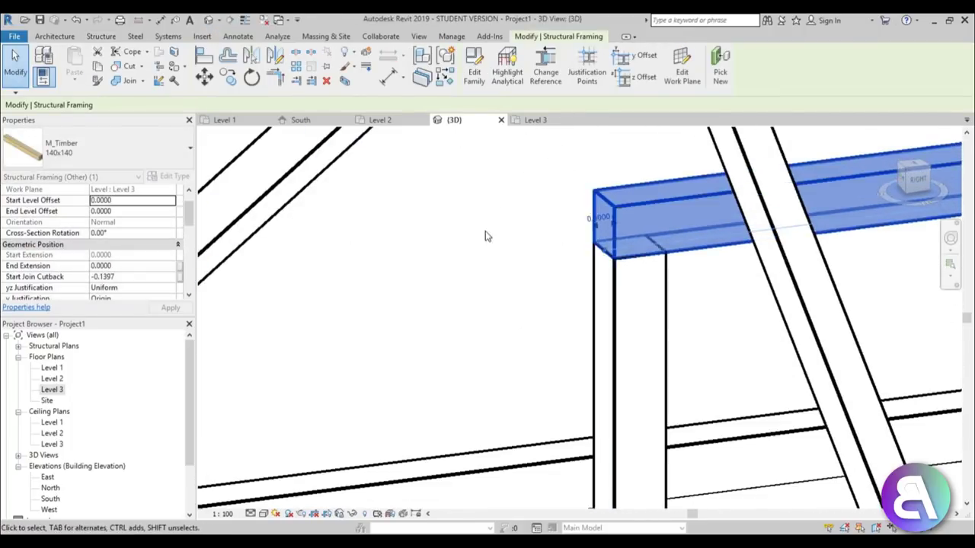
scroll(478, 231, down, 4)
click(466, 263)
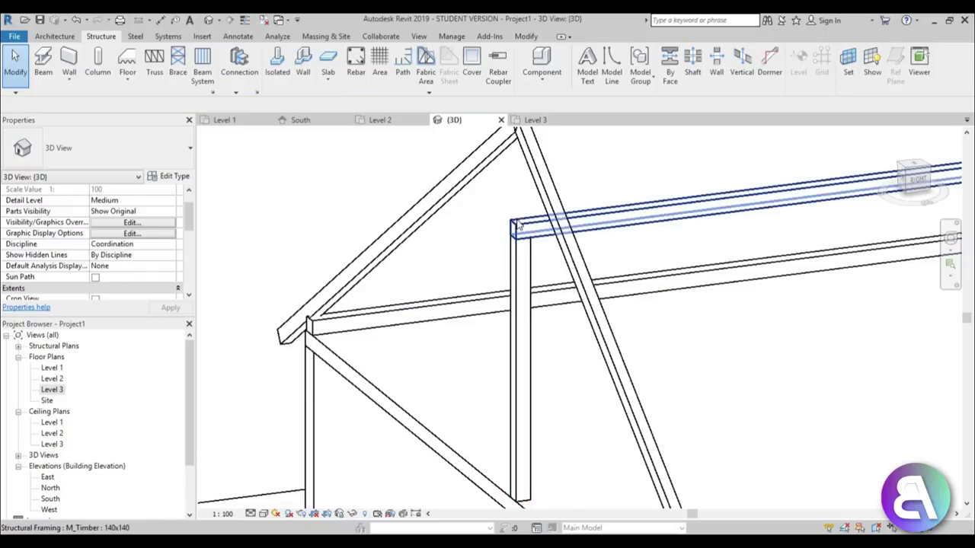
Examine the joint between the Level 3 beam and the centre column from several angles
scroll(516, 225, down, 5)
shift+middle_drag(516, 224, 561, 290)
scroll(496, 241, up, 5)
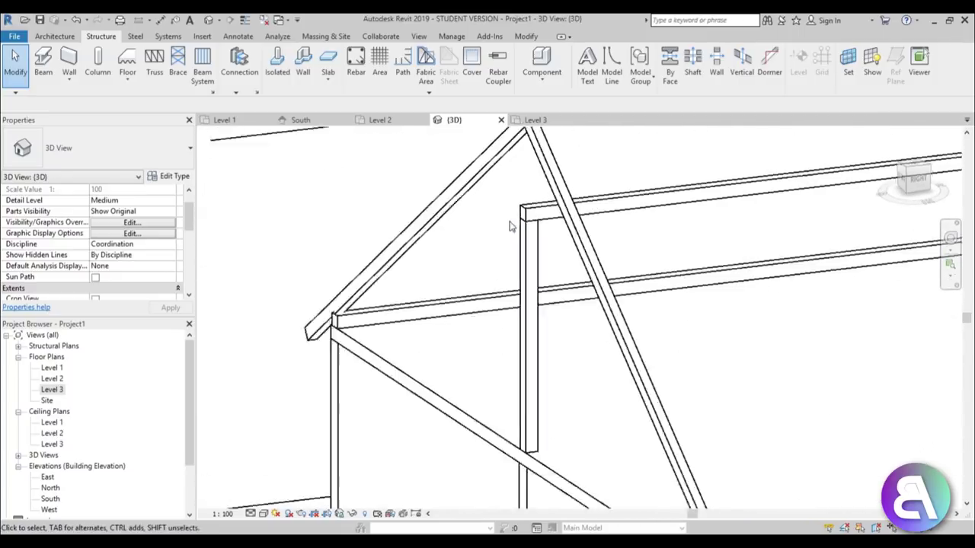
scroll(496, 241, down, 3)
shift+middle_drag(509, 241, 565, 246)
scroll(480, 209, up, 3)
scroll(448, 193, down, 5)
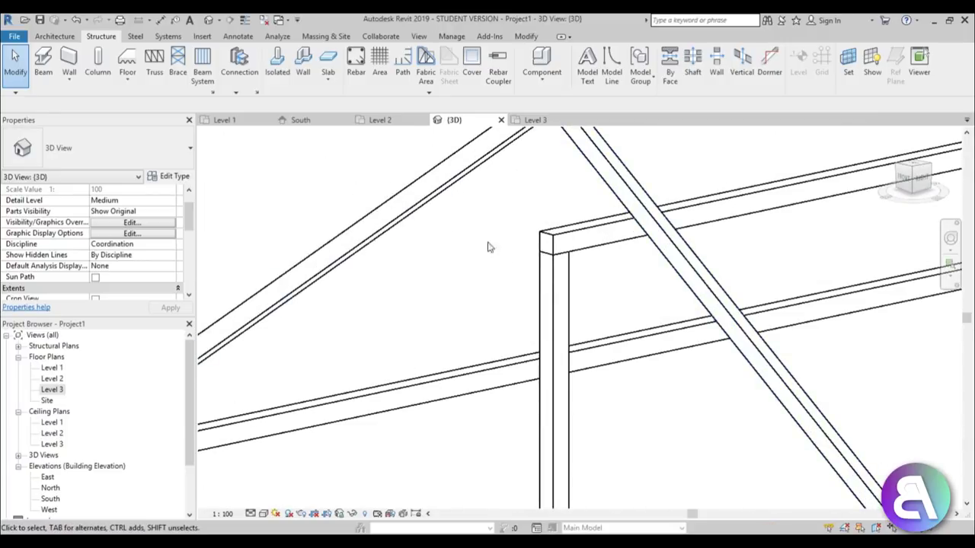
shift+middle_drag(492, 247, 523, 274)
Extend the start of the Level 3 beam slightly past the column, to a start join cutback of about -0.187 m
click(523, 273)
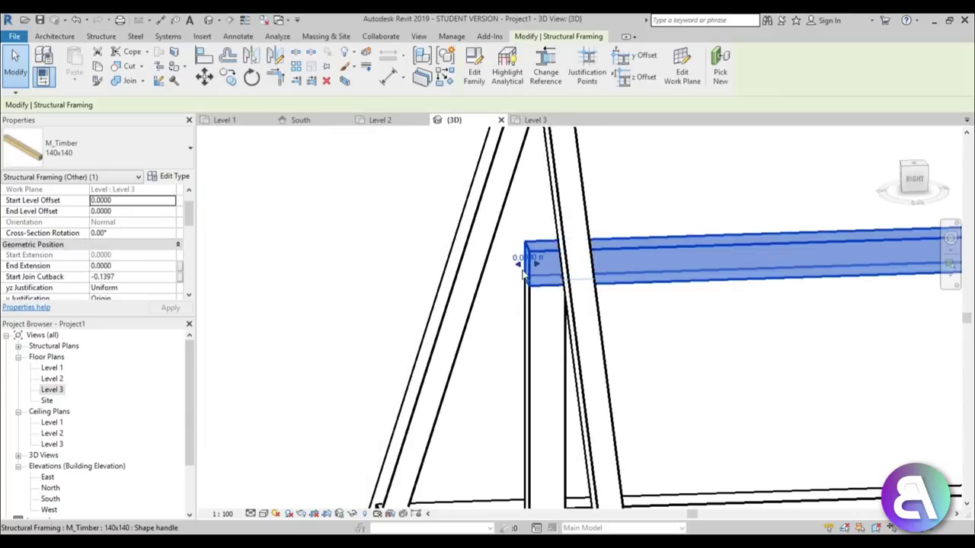
drag(518, 270, 513, 270)
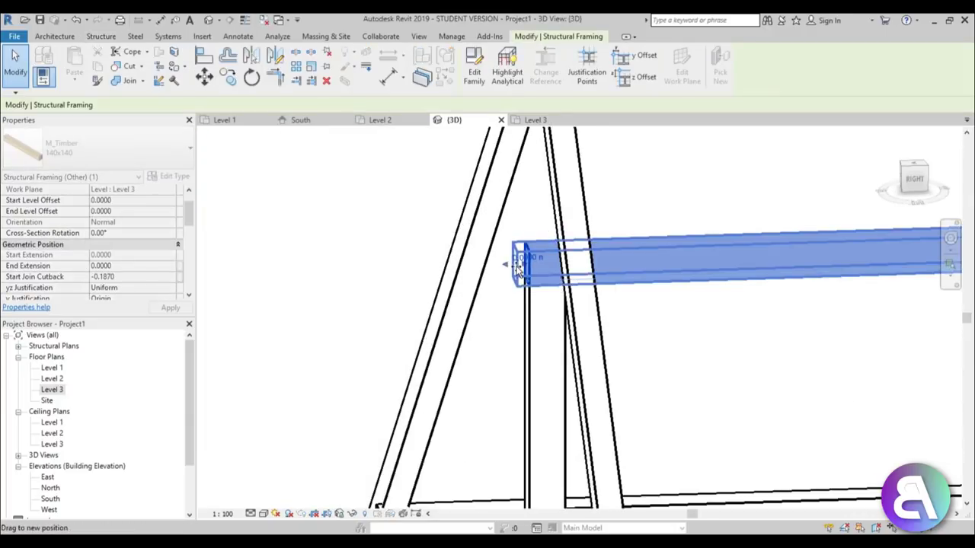
key(Escape)
shift+middle_drag(522, 261, 538, 301)
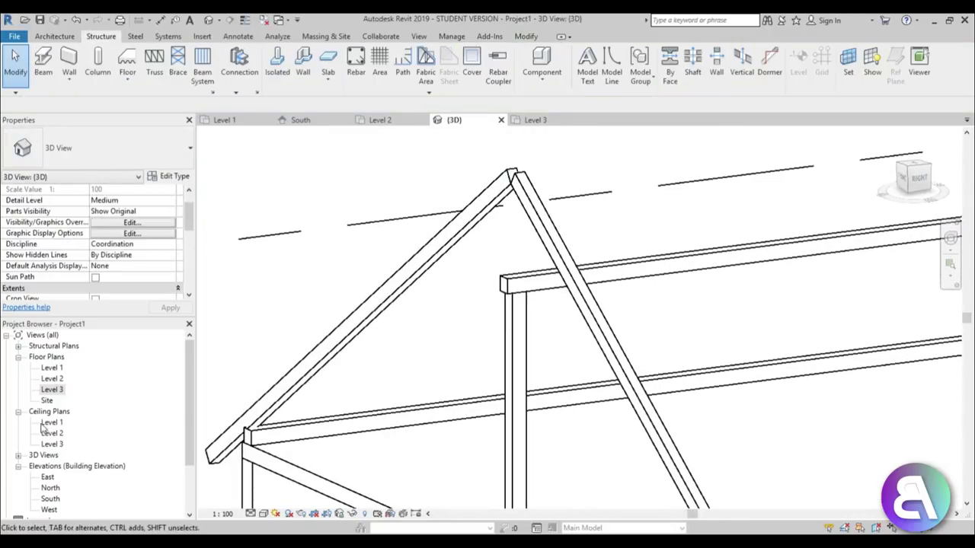
In the South elevation, create an in-place model in the Generic Models category named Generic Models 1
double_click(51, 499)
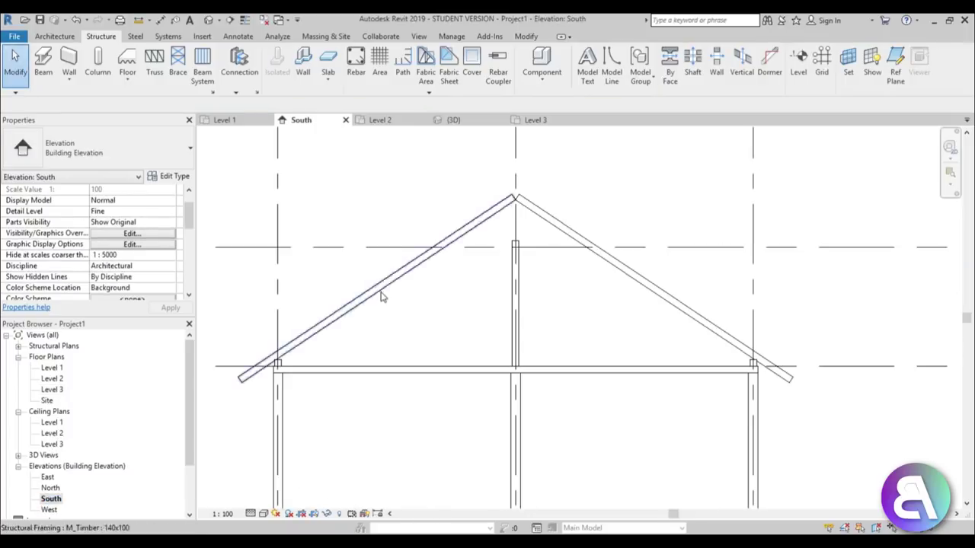
click(55, 37)
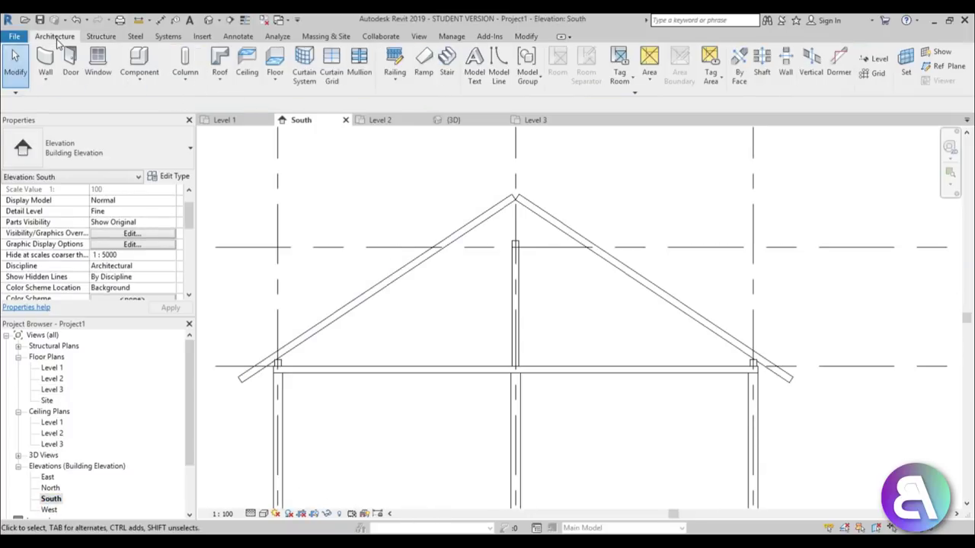
click(139, 80)
click(163, 131)
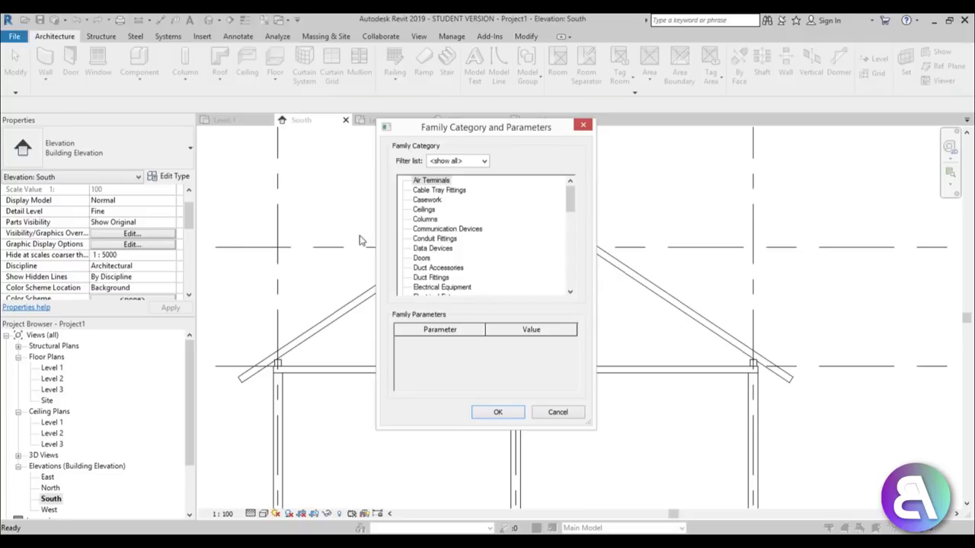
drag(574, 197, 571, 242)
click(497, 412)
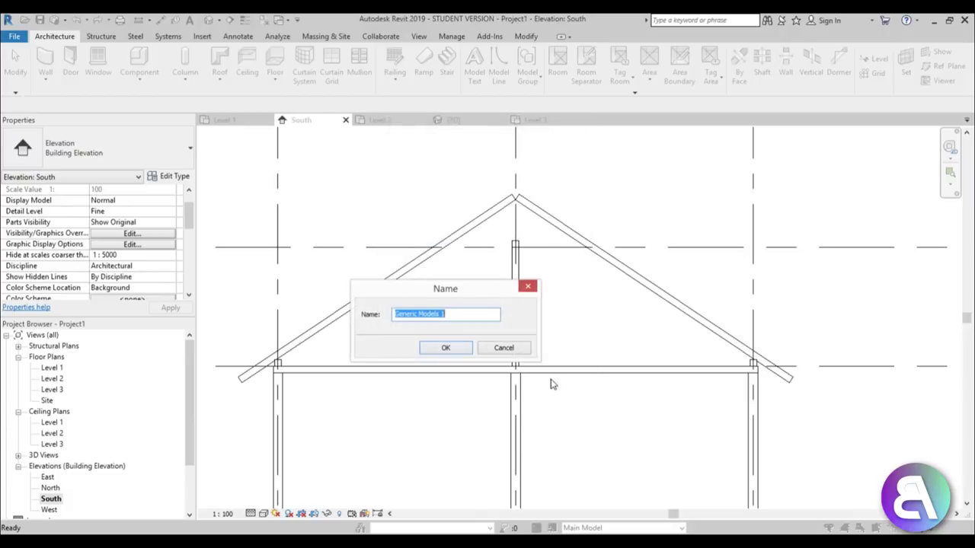
click(427, 348)
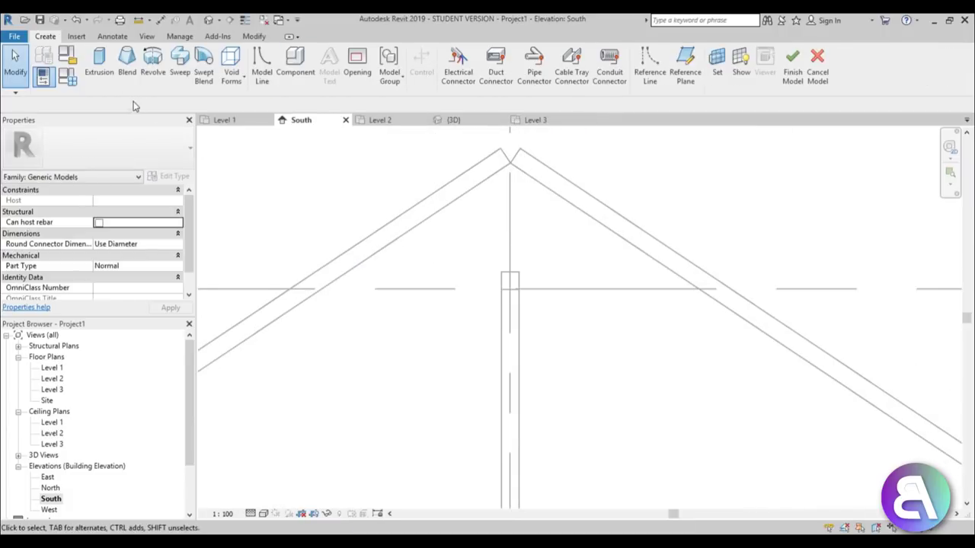
Start an extrusion in the in-place model, using the face of the west-side rafter as its work plane
click(100, 68)
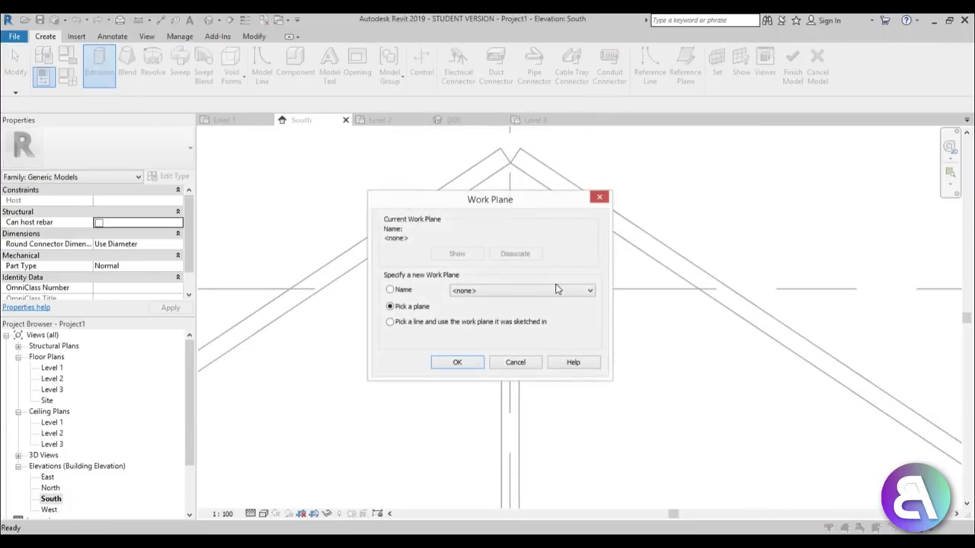
click(458, 363)
click(381, 246)
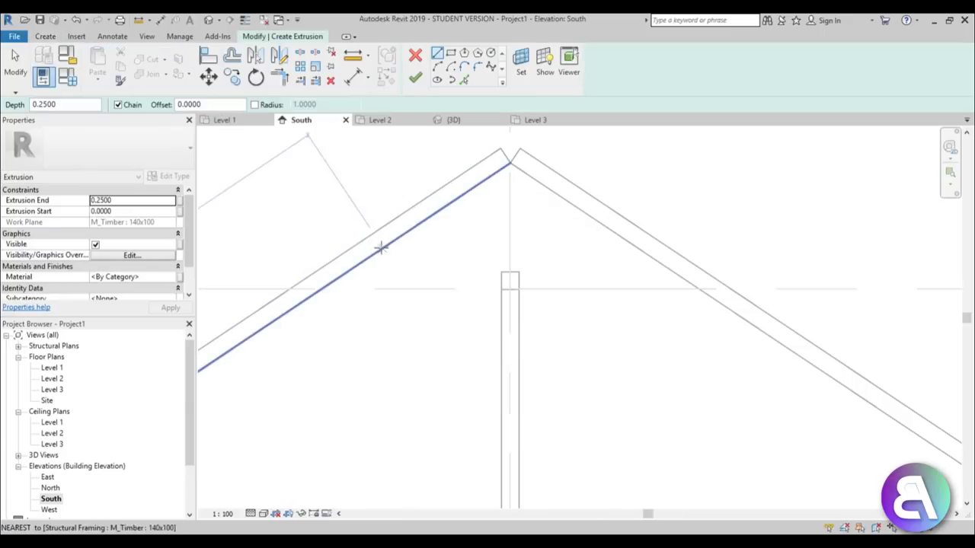
Sketch a rectangle about 2.76 m wide on top of the ridge beam, spanning across both rafters
scroll(496, 265, up, 2)
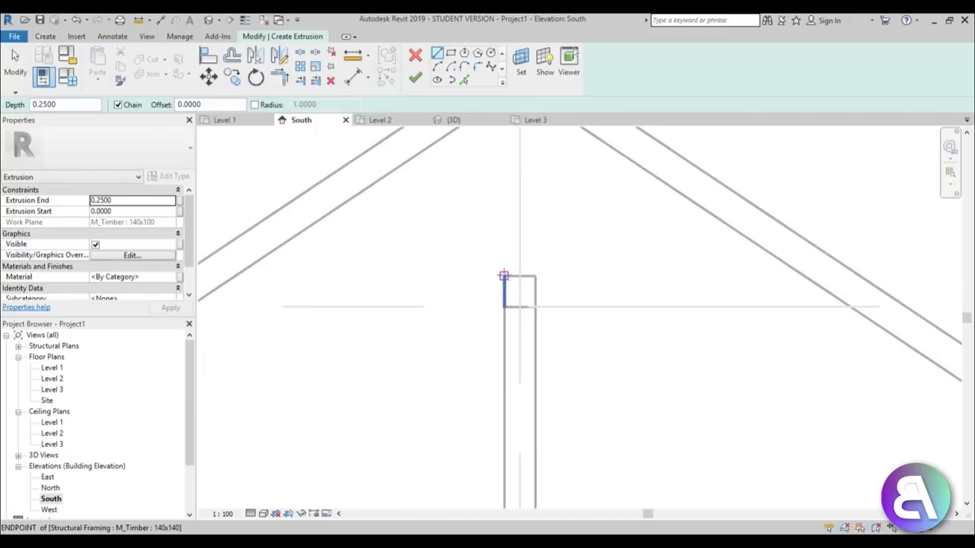
click(535, 275)
scroll(535, 275, down, 2)
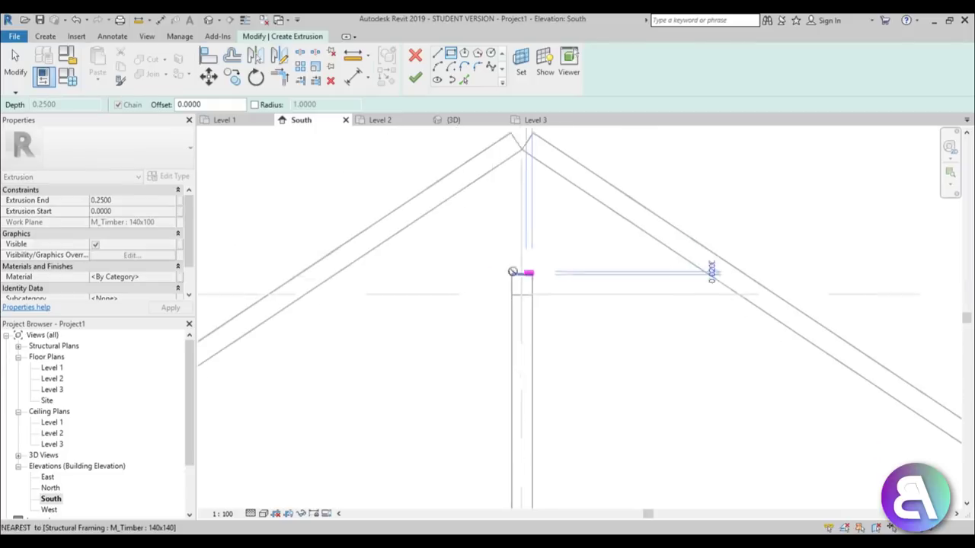
click(348, 264)
key(Escape)
key(Escape)
drag(528, 267, 698, 268)
Set the brace rectangle's height to 0.14 m
click(689, 261)
scroll(713, 278, up, 2)
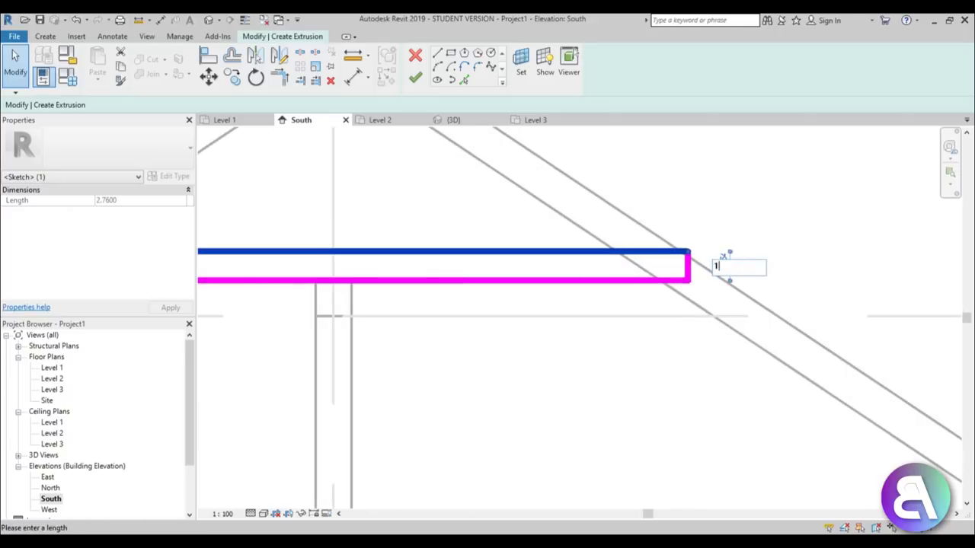
key(Return)
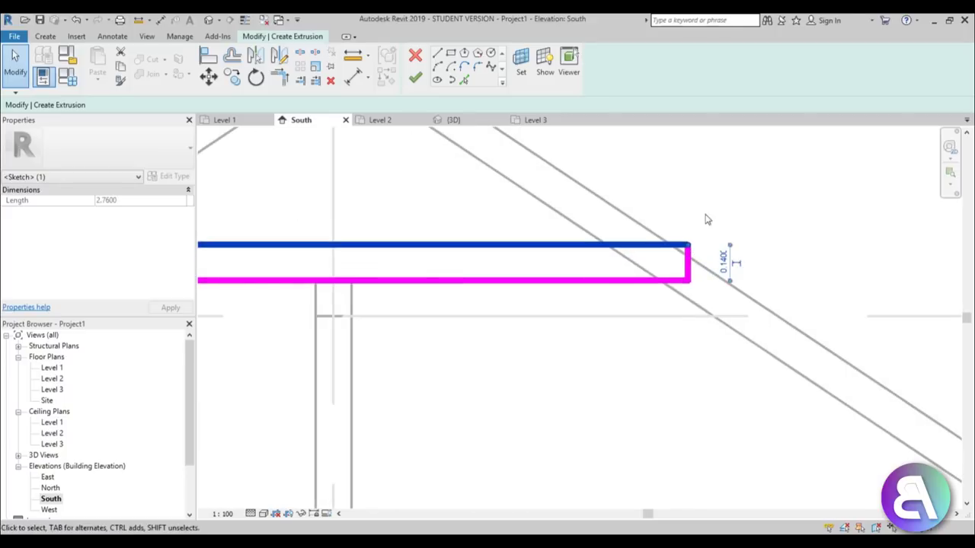
Slope the east end of the brace profile by aligning its lower and upper corners with that rafter's outer edge
scroll(708, 246, down, 2)
scroll(694, 244, up, 3)
click(689, 253)
drag(698, 249, 779, 247)
scroll(792, 314, up, 2)
ctrl+click(756, 306)
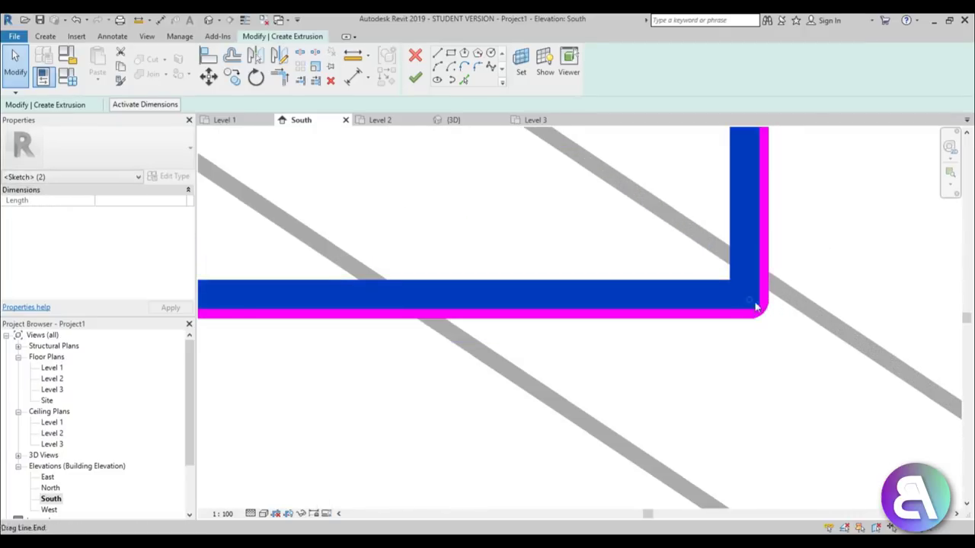
drag(750, 302, 787, 299)
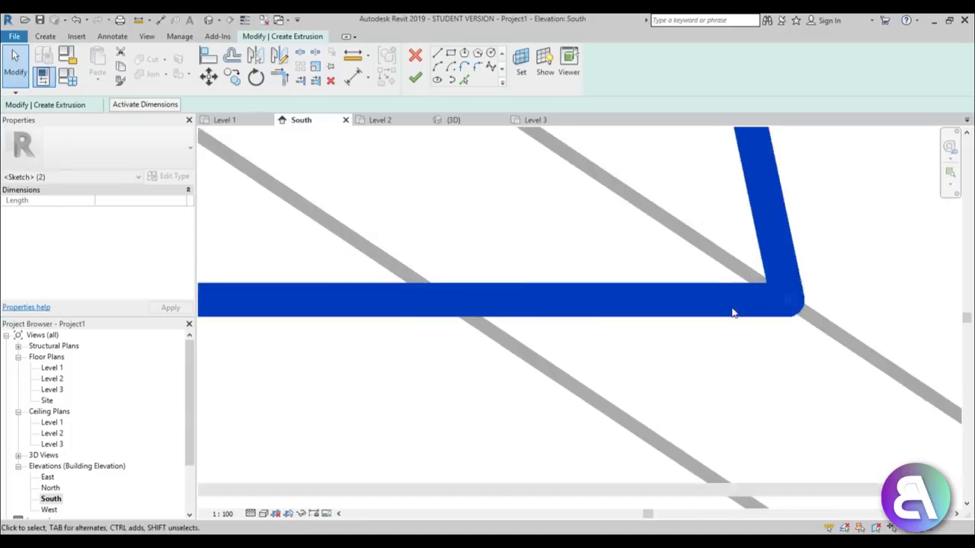
scroll(730, 318, down, 2)
scroll(778, 233, up, 2)
click(696, 236)
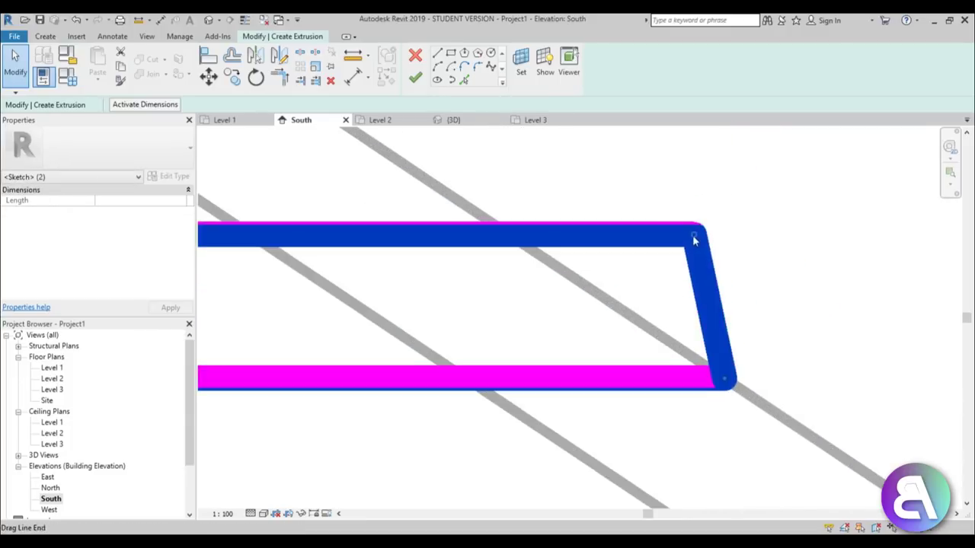
drag(693, 234, 510, 234)
scroll(660, 213, down, 6)
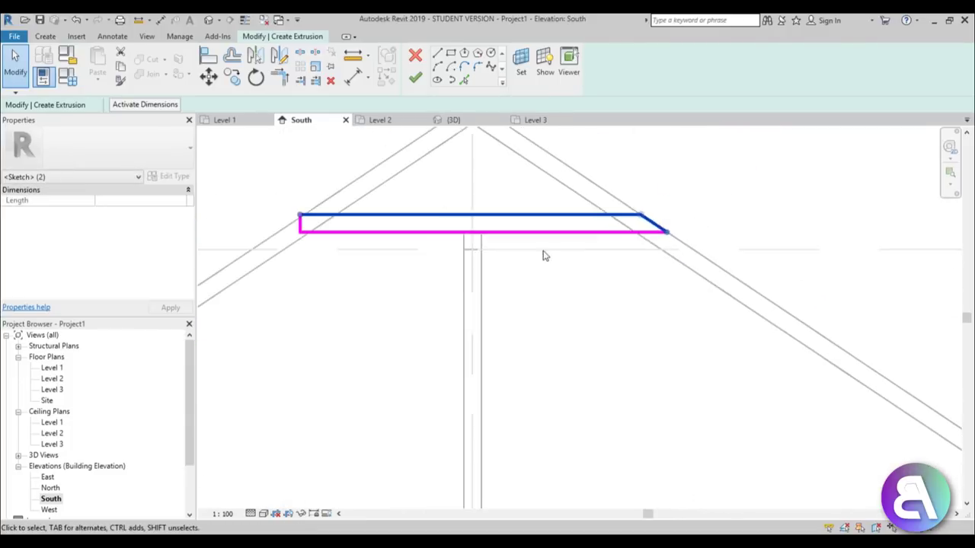
Slope the west end of the brace profile by moving both corners onto that rafter's outer edge
scroll(304, 250, up, 3)
scroll(413, 226, up, 3)
drag(468, 302, 328, 276)
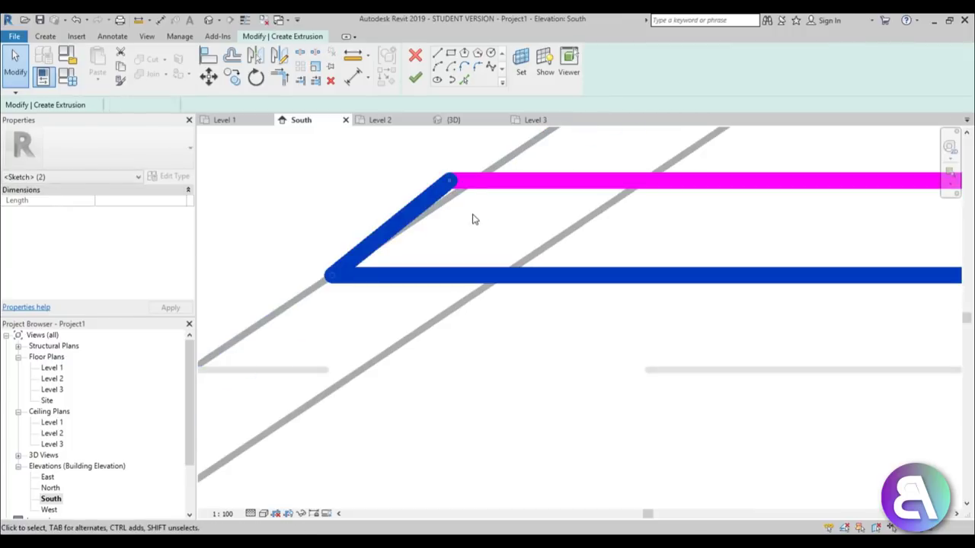
drag(459, 179, 472, 181)
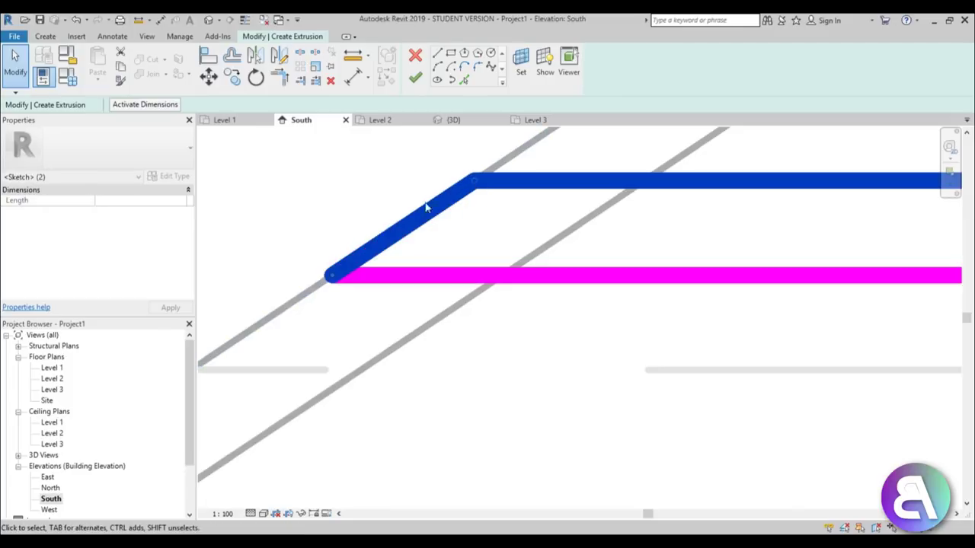
click(322, 219)
Set the extrusion end to 0.05 m and finish the brace extrusion
click(128, 200)
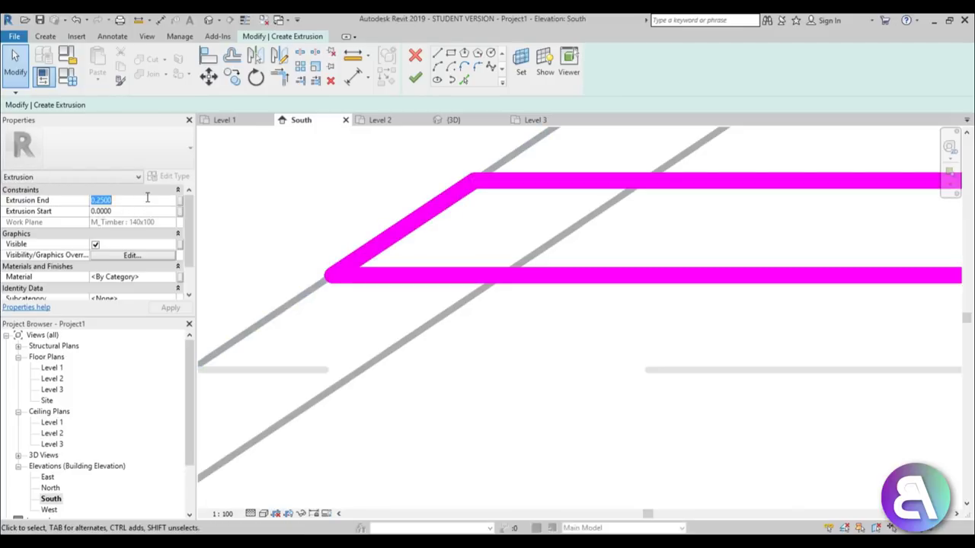
key(Return)
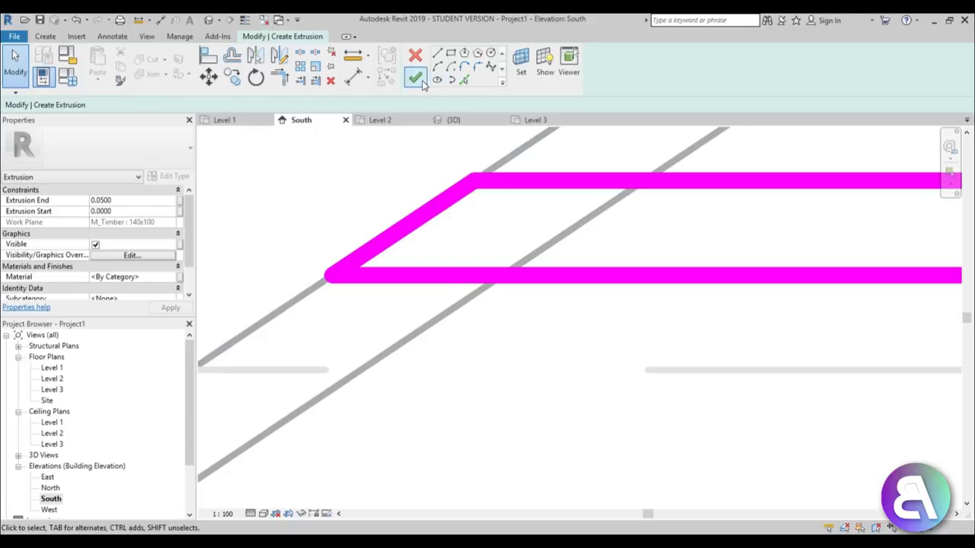
click(415, 78)
Examine the brace against the rafters and ridge beam in 3D, and inspect it selected in the East elevation
click(208, 20)
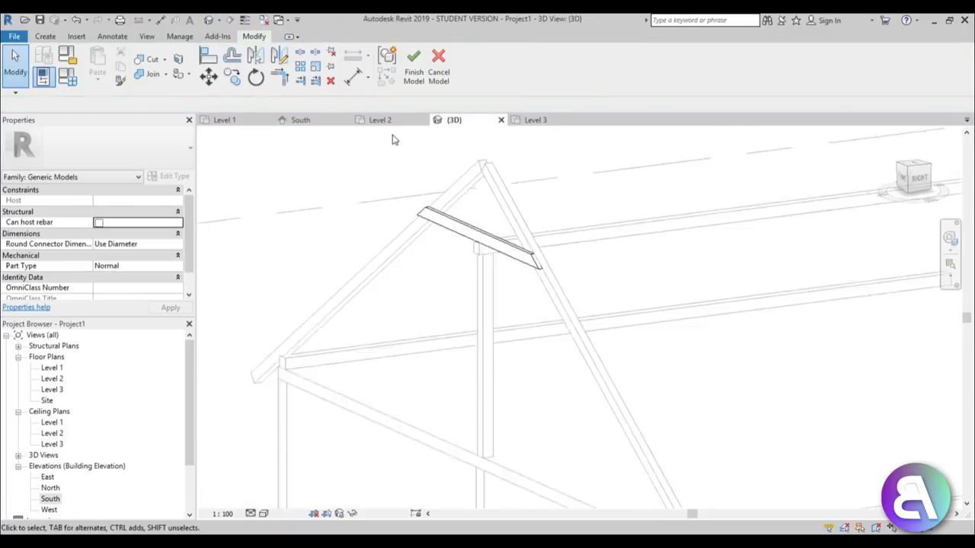
shift+middle_drag(391, 137, 465, 137)
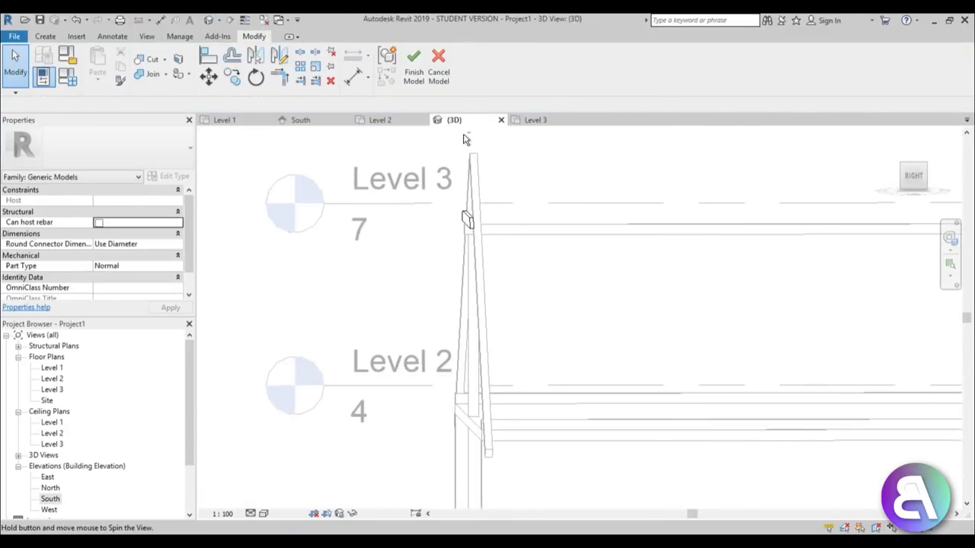
scroll(468, 198, up, 3)
scroll(465, 246, down, 1)
shift+middle_drag(467, 252, 479, 244)
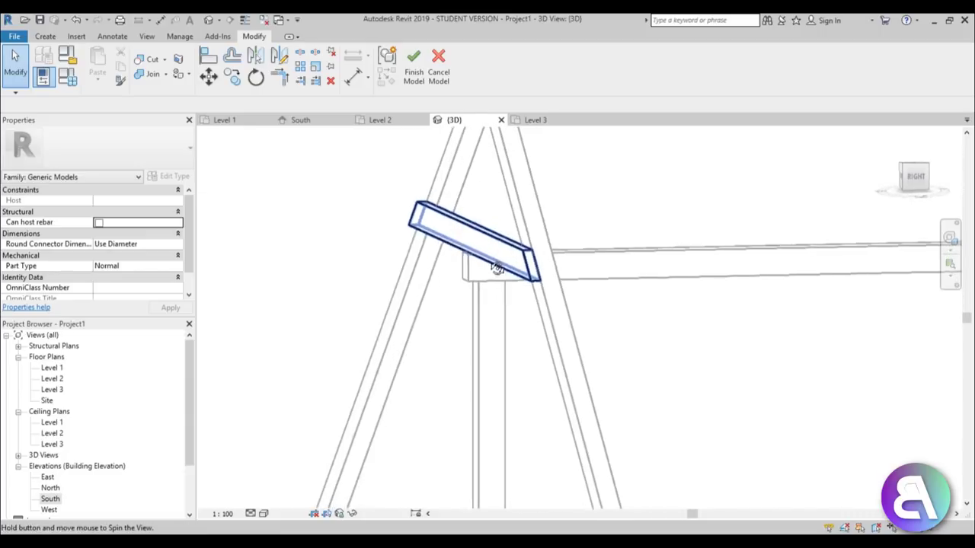
click(472, 240)
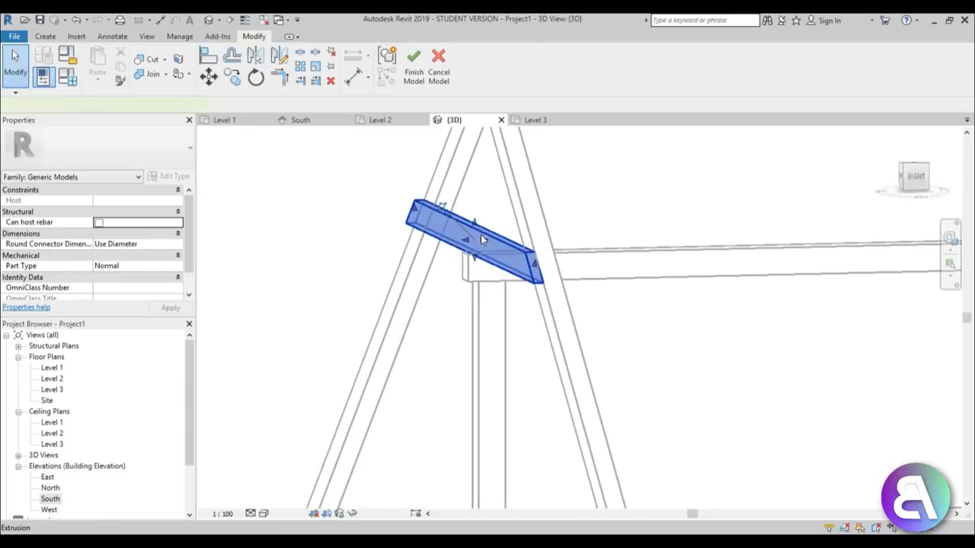
double_click(47, 477)
scroll(244, 278, up, 4)
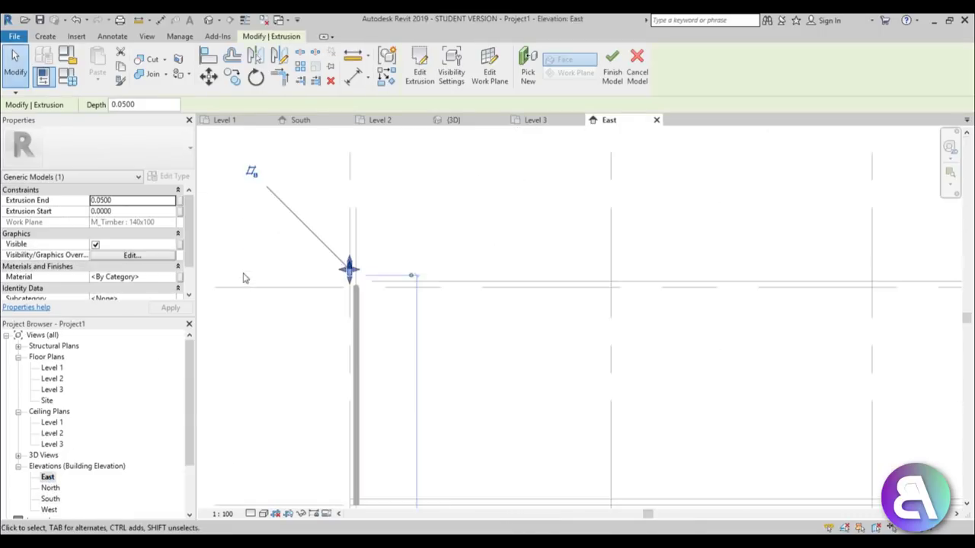
scroll(341, 270, up, 4)
scroll(367, 267, up, 2)
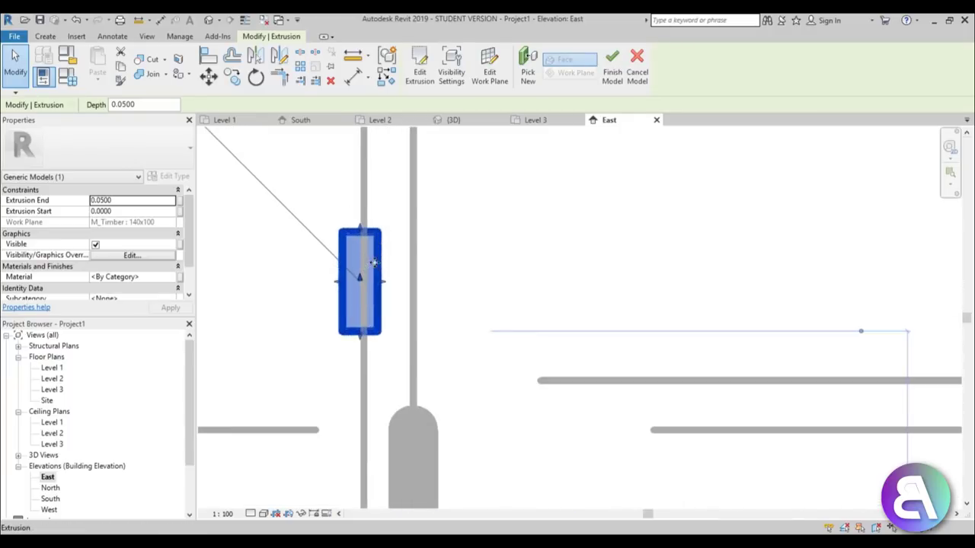
drag(386, 290, 359, 283)
scroll(438, 218, down, 4)
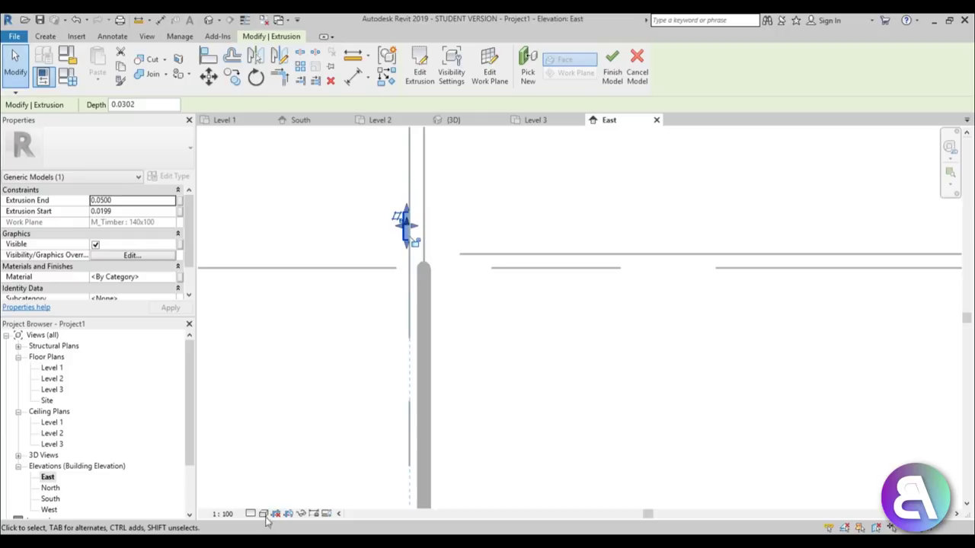
click(83, 21)
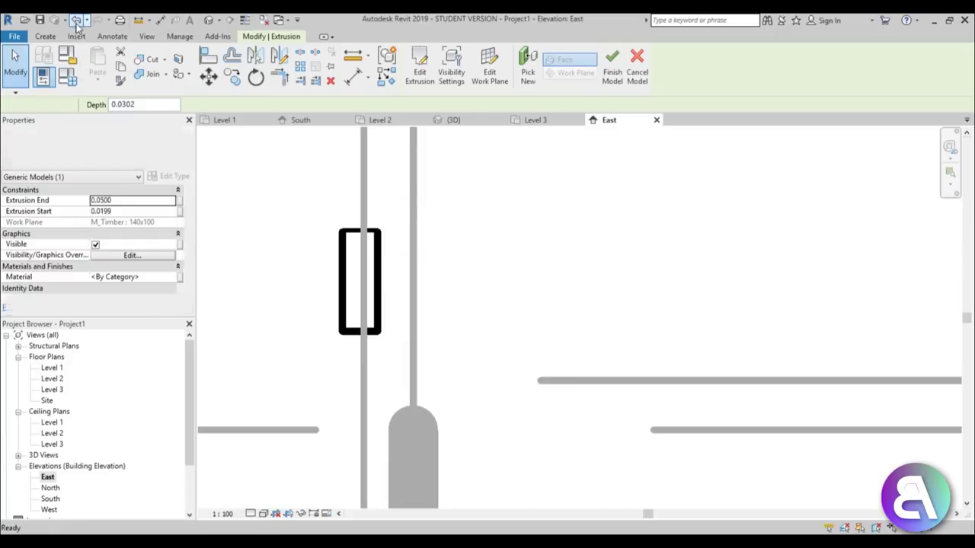
Show the East elevation in Fine detail and copy the brace horizontally to the opposite side of the rafter
click(262, 513)
click(262, 501)
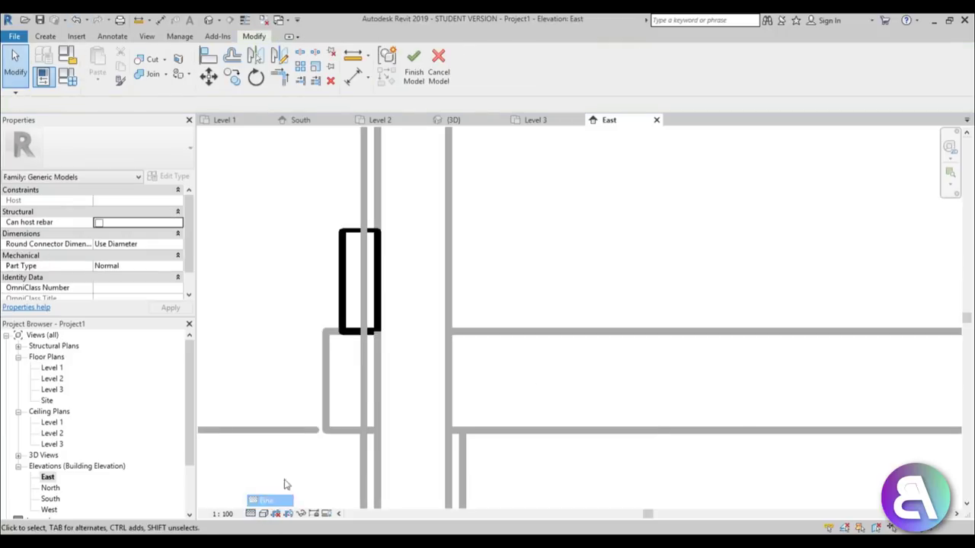
click(347, 238)
click(235, 78)
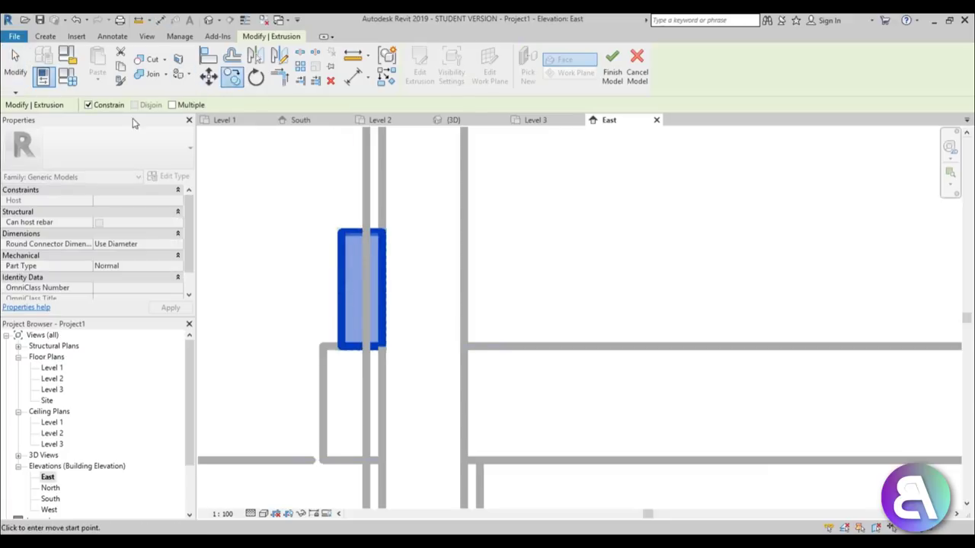
click(342, 349)
click(468, 350)
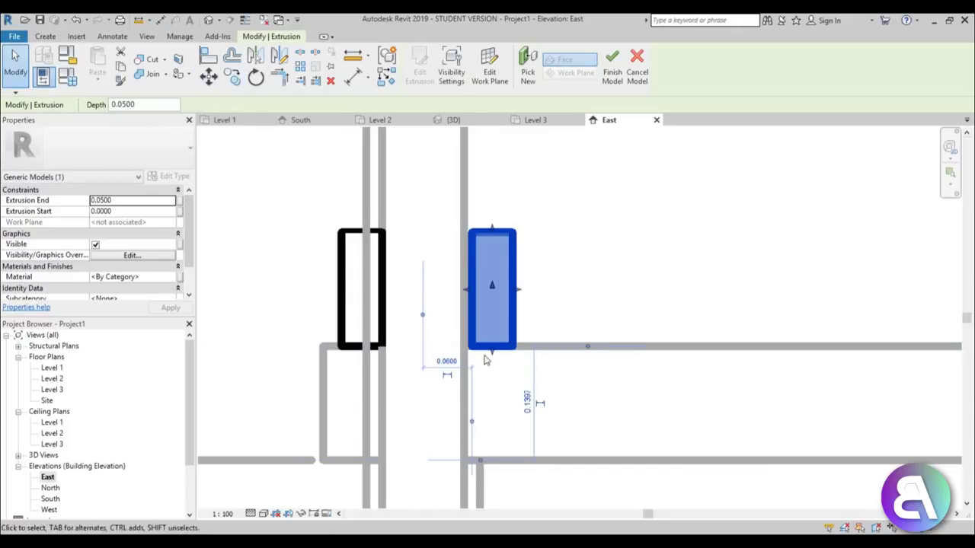
Move the copied brace 0.01 m so that it sits flush against the rafter's face
scroll(491, 299, up, 1)
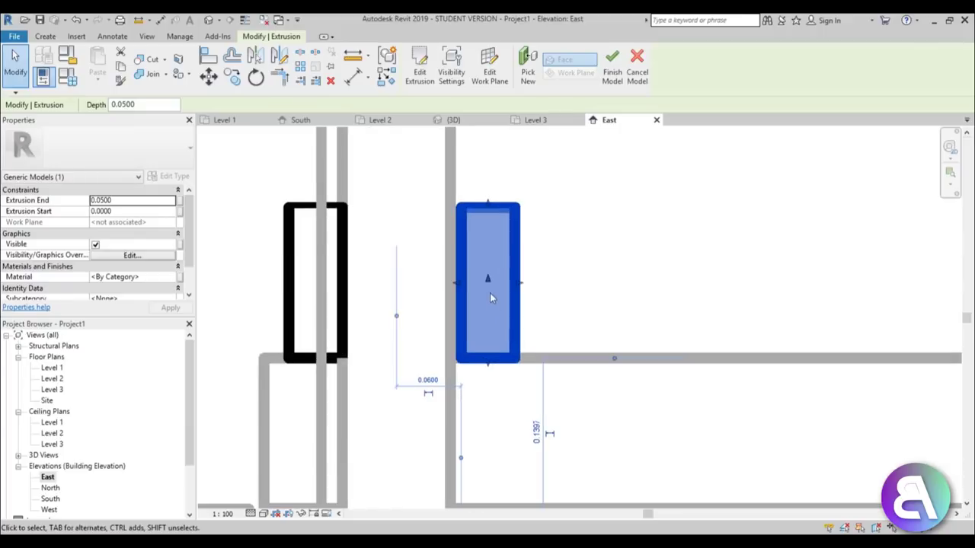
click(208, 77)
scroll(418, 302, up, 2)
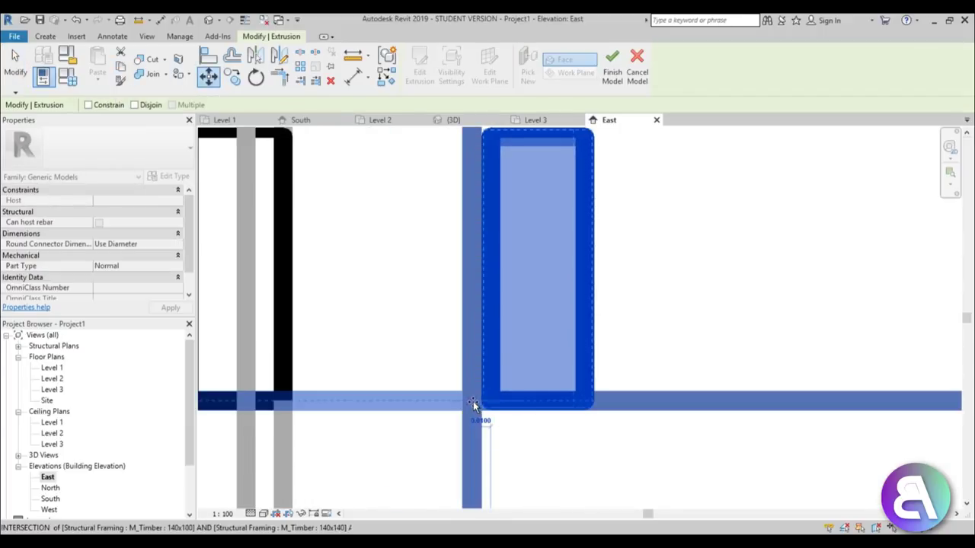
click(473, 401)
click(405, 320)
scroll(405, 316, down, 4)
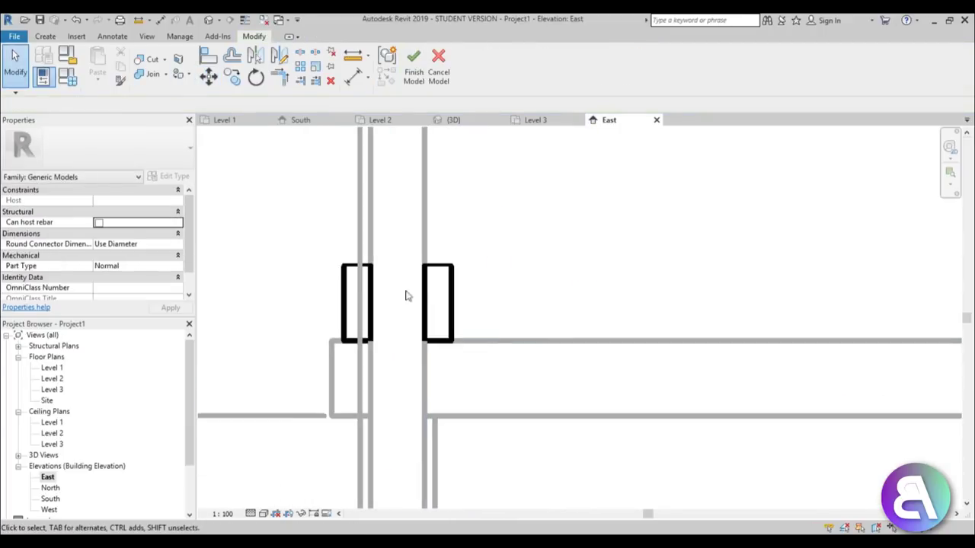
In the 3D view, assign the Cherry material to both brace extrusions and finish the in-place model
click(208, 25)
scroll(526, 251, down, 2)
shift+middle_drag(525, 260, 539, 294)
drag(539, 293, 501, 228)
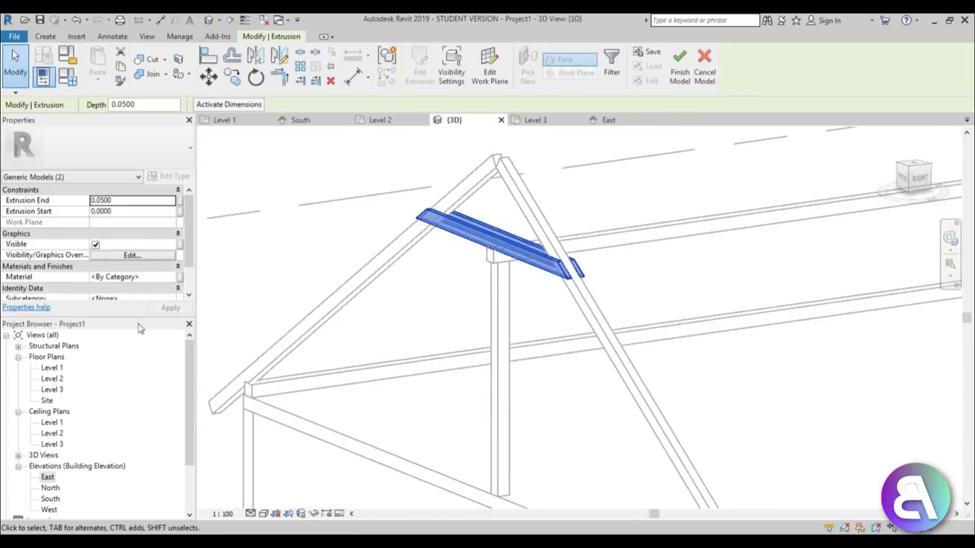
click(173, 278)
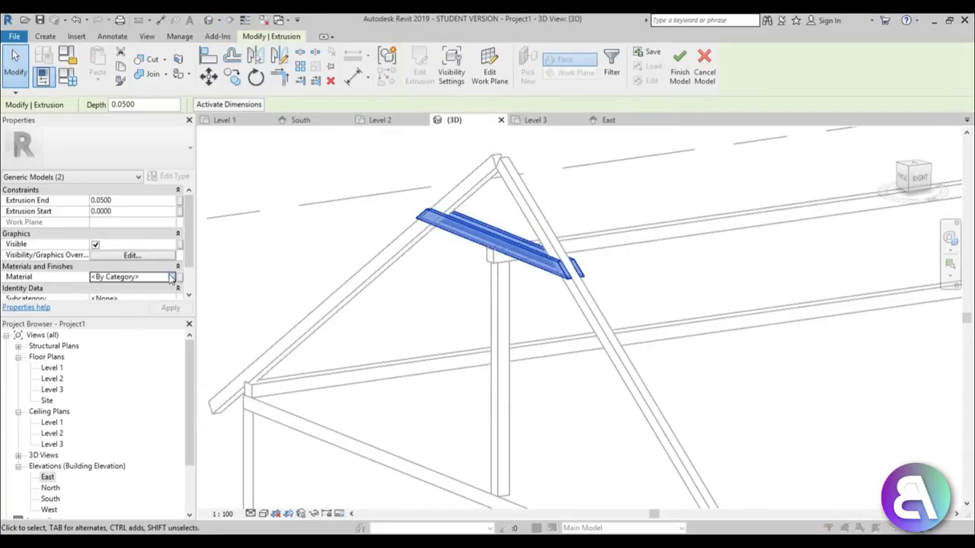
click(172, 278)
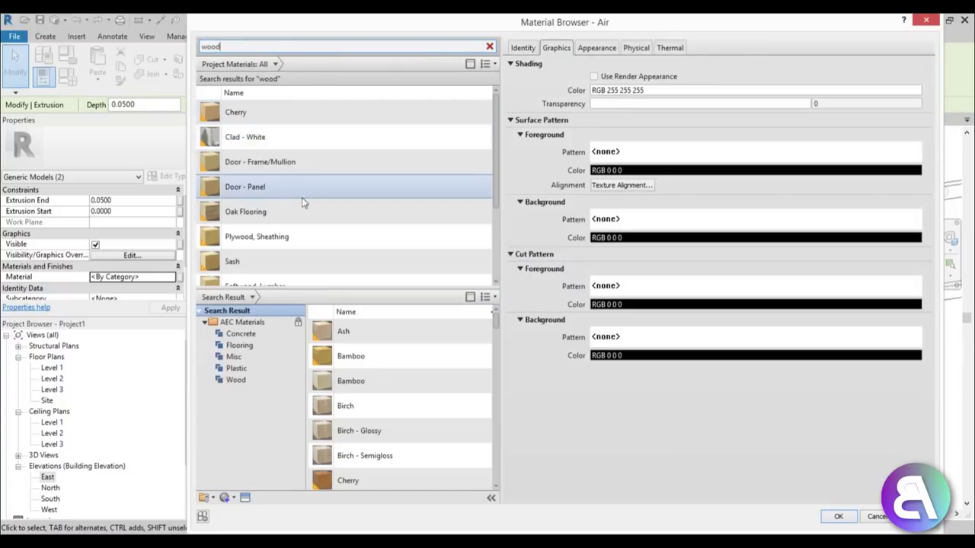
click(260, 113)
key(Return)
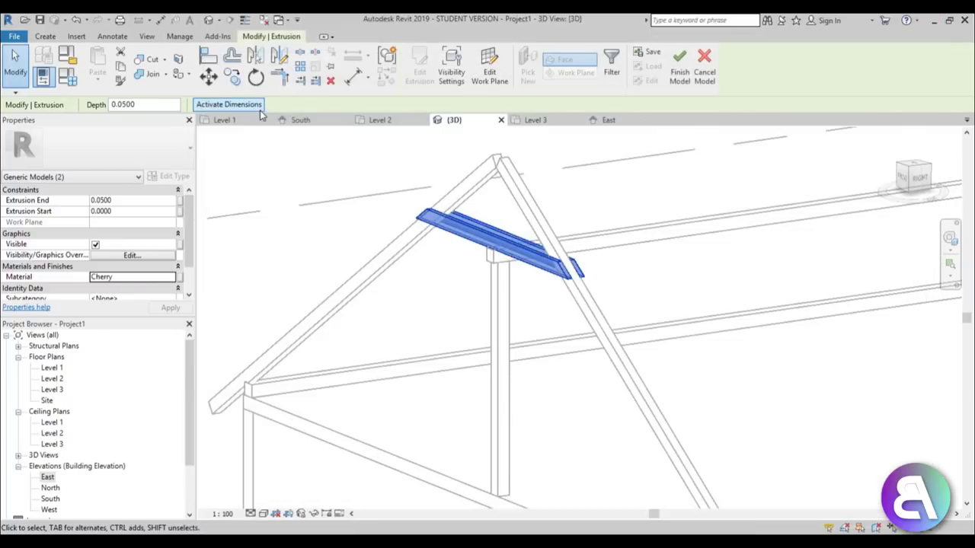
click(678, 67)
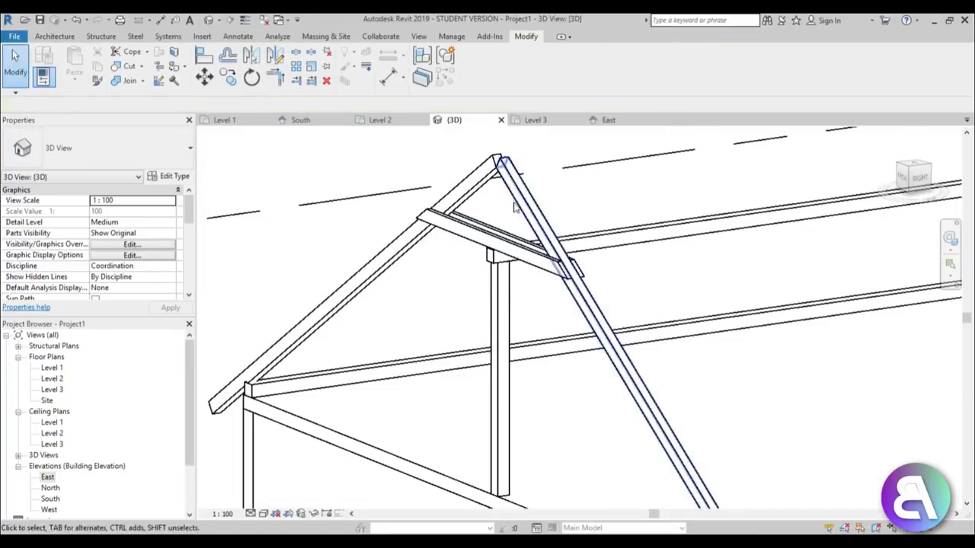
In the 3D view, select the end truss's ridge post, both rafters and in-place braces together
shift+middle_drag(655, 183, 526, 243)
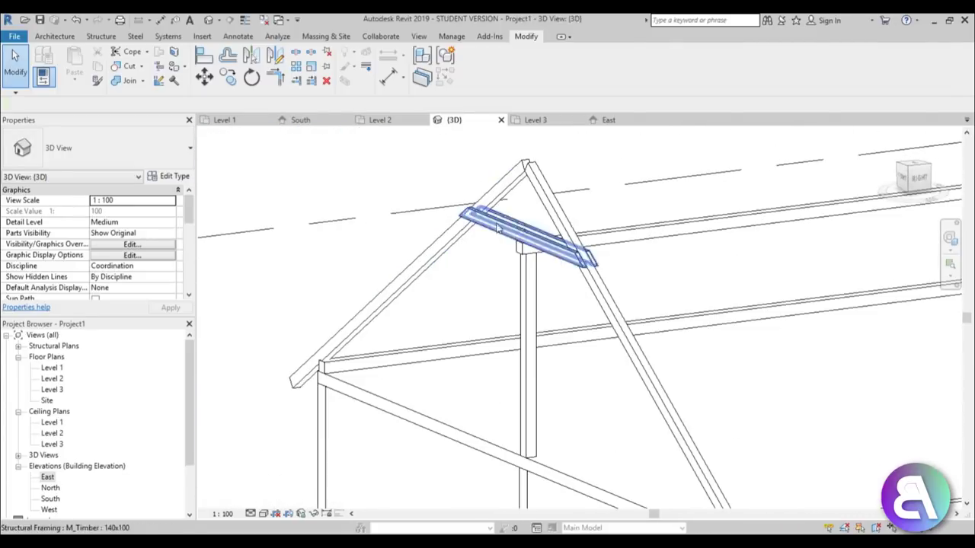
click(527, 312)
ctrl+click(491, 200)
ctrl+click(506, 215)
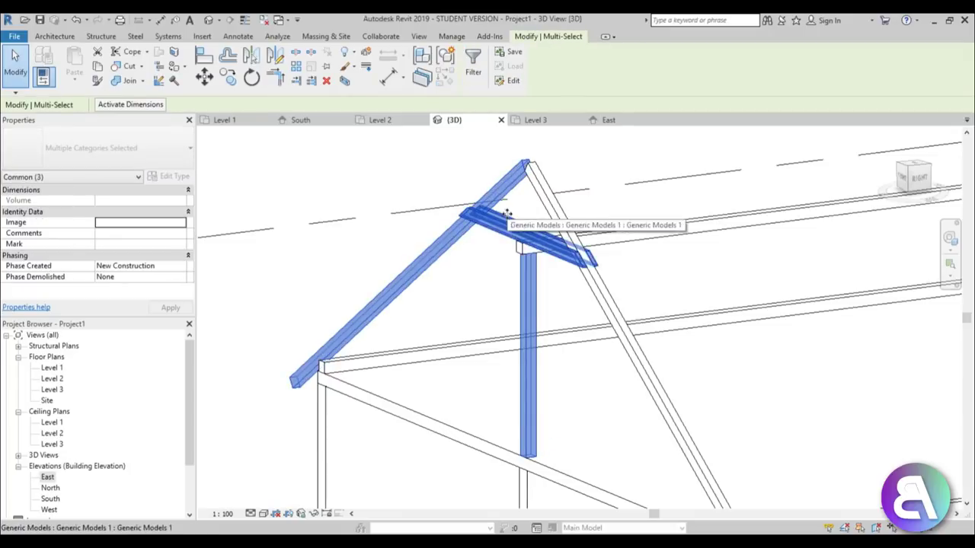
ctrl+click(550, 202)
scroll(449, 177, down, 5)
scroll(518, 258, up, 2)
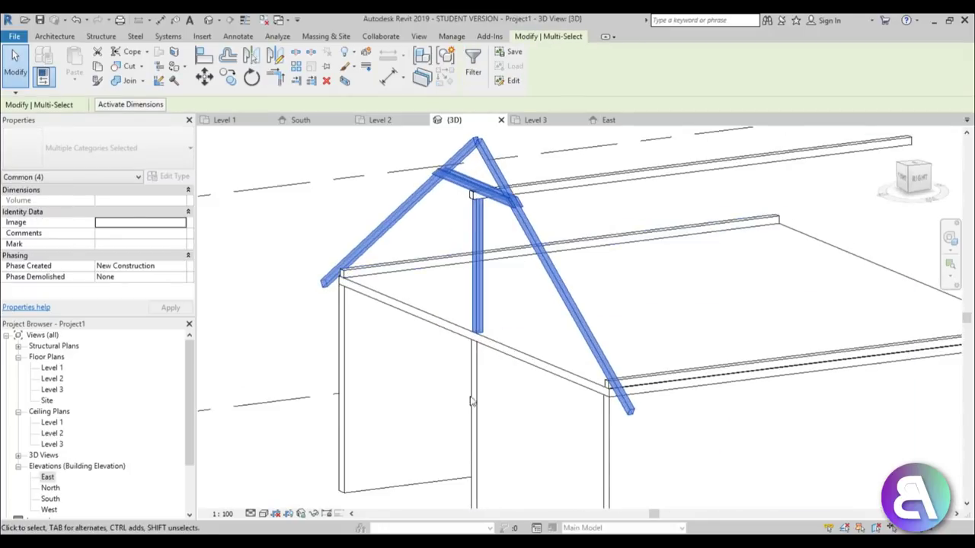
In the Level 2 plan, start a linear array of the selected truss and accept detaching its structural element from the grids
double_click(52, 378)
scroll(435, 367, down, 3)
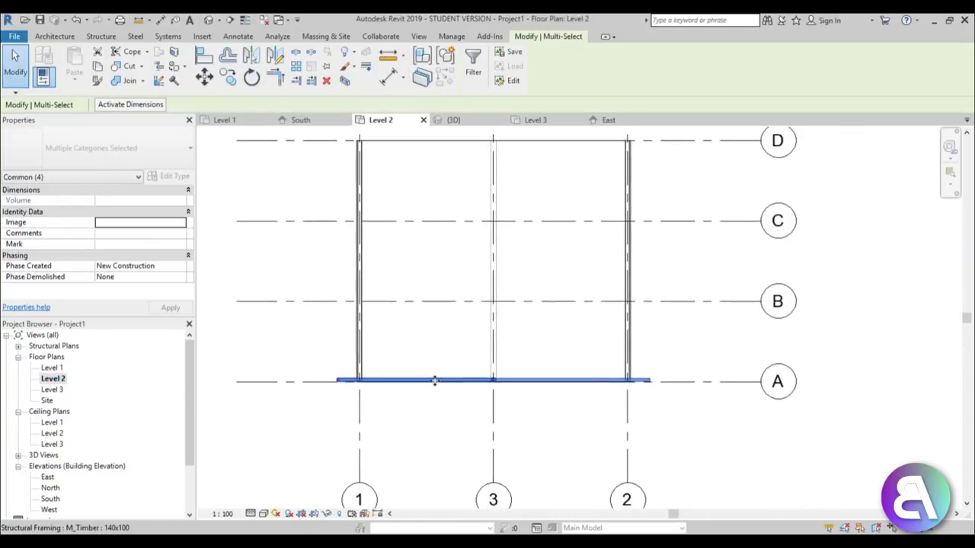
scroll(441, 376, down, 1)
scroll(434, 376, up, 2)
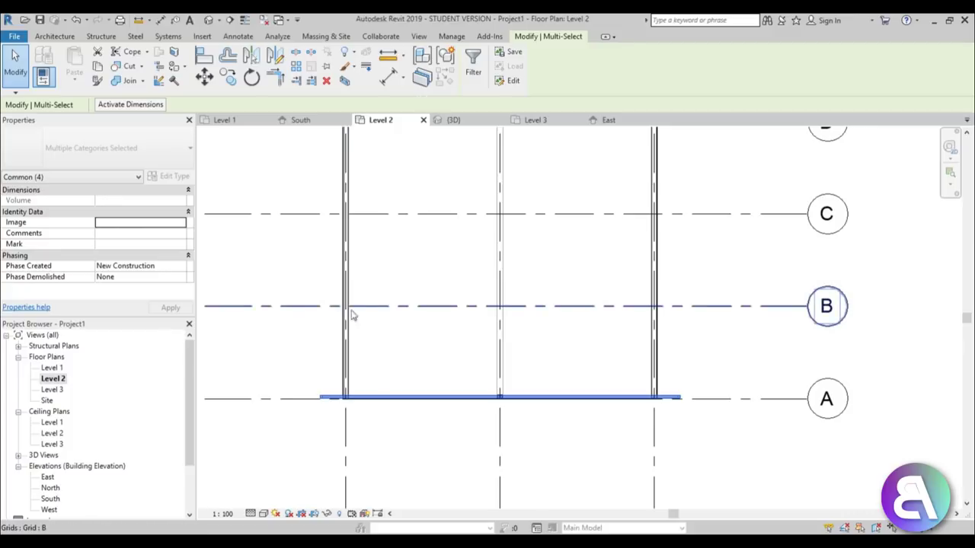
scroll(362, 300, up, 1)
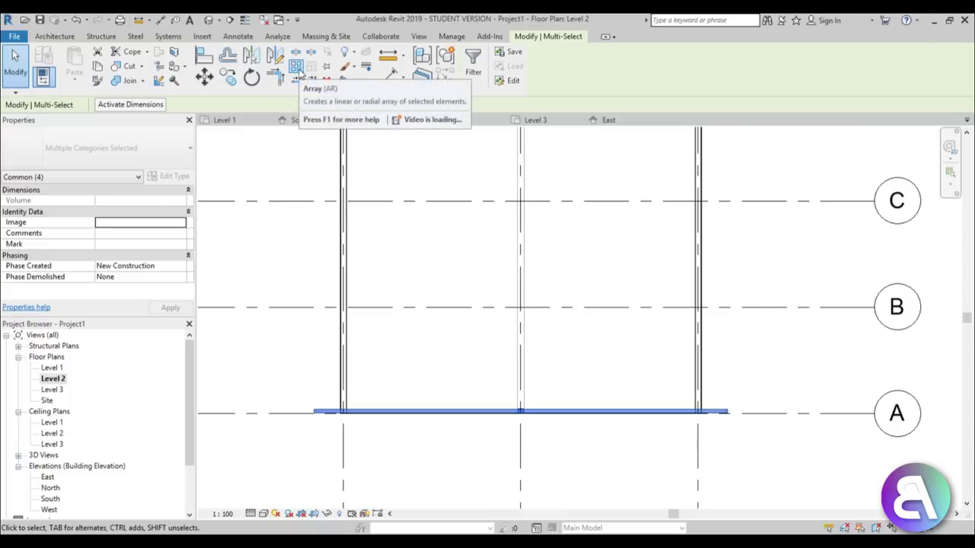
scroll(522, 369, down, 2)
scroll(473, 361, up, 1)
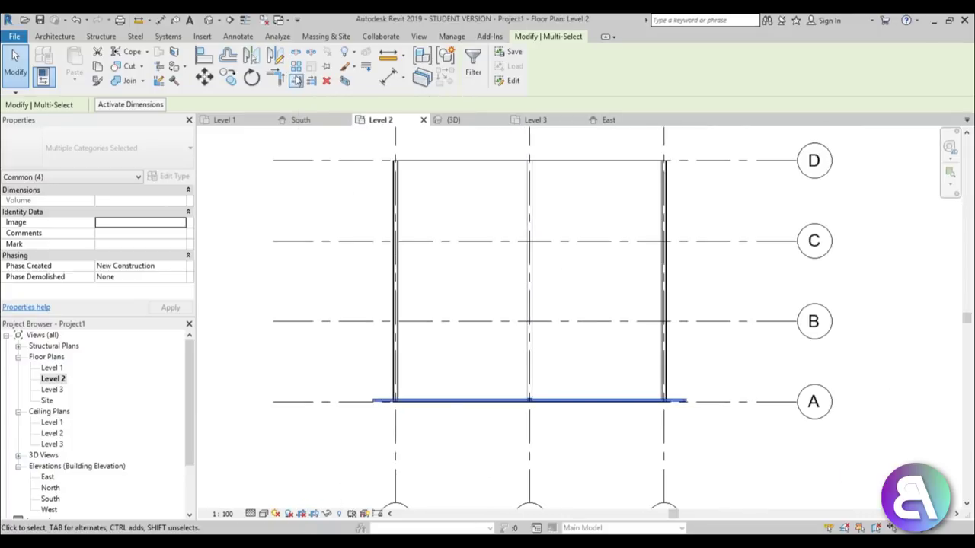
click(296, 70)
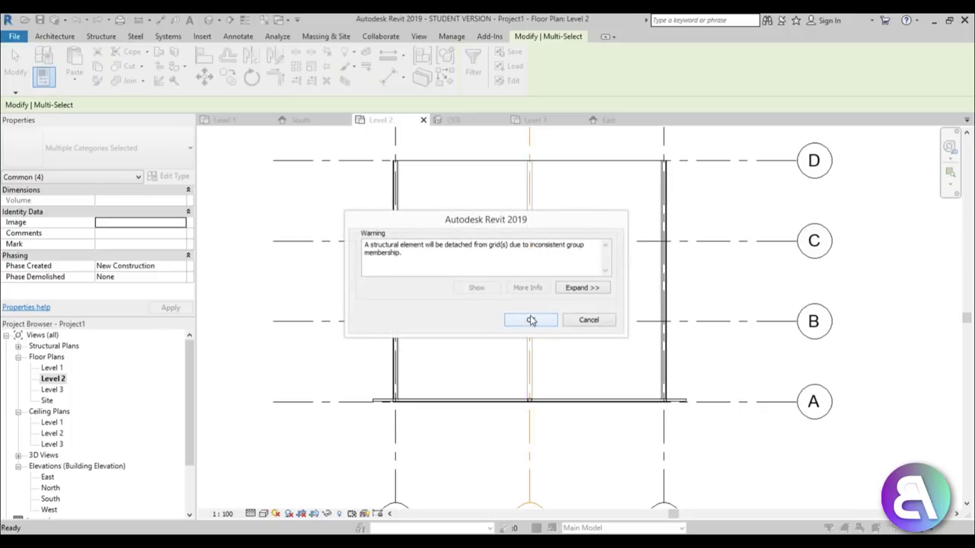
click(531, 320)
scroll(518, 398, up, 1)
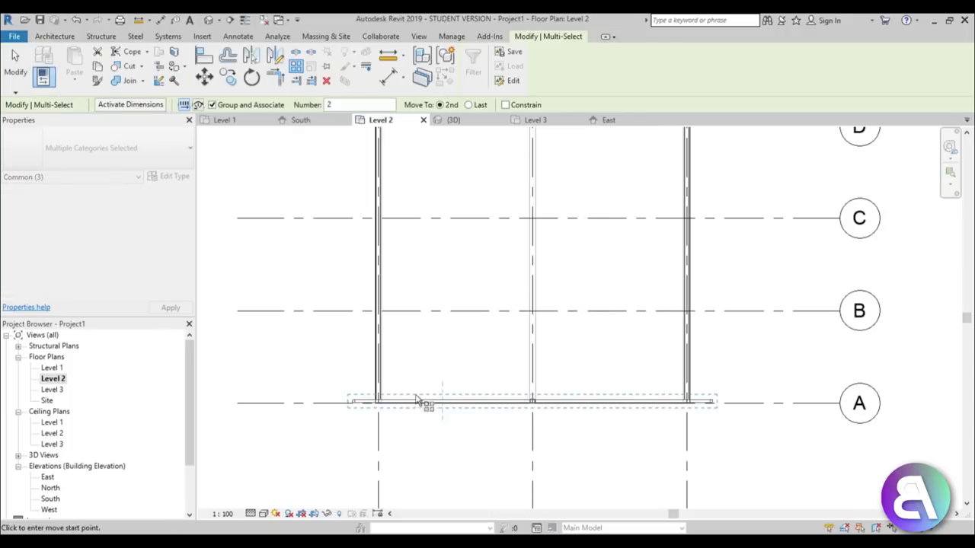
scroll(381, 403, down, 2)
scroll(379, 402, up, 1)
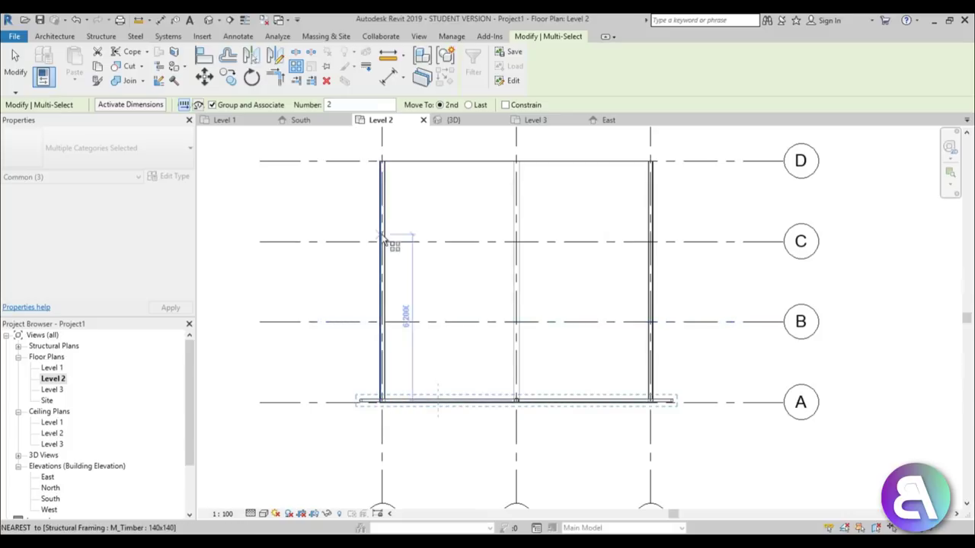
click(380, 402)
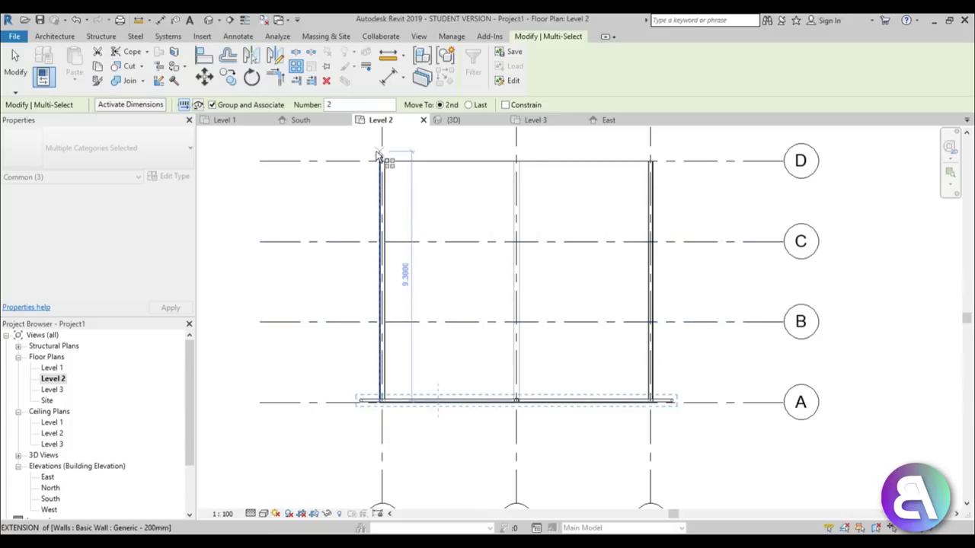
key(Escape)
click(383, 398)
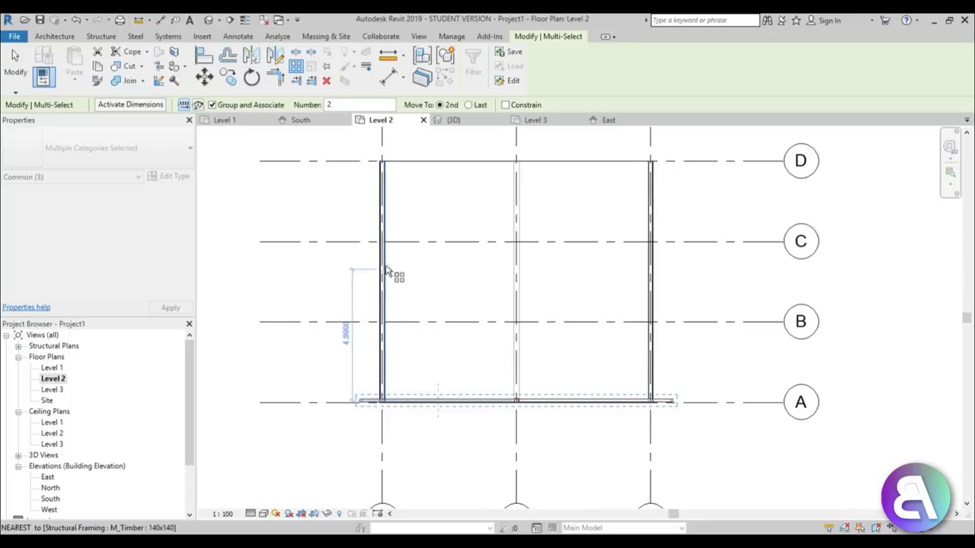
key(Escape)
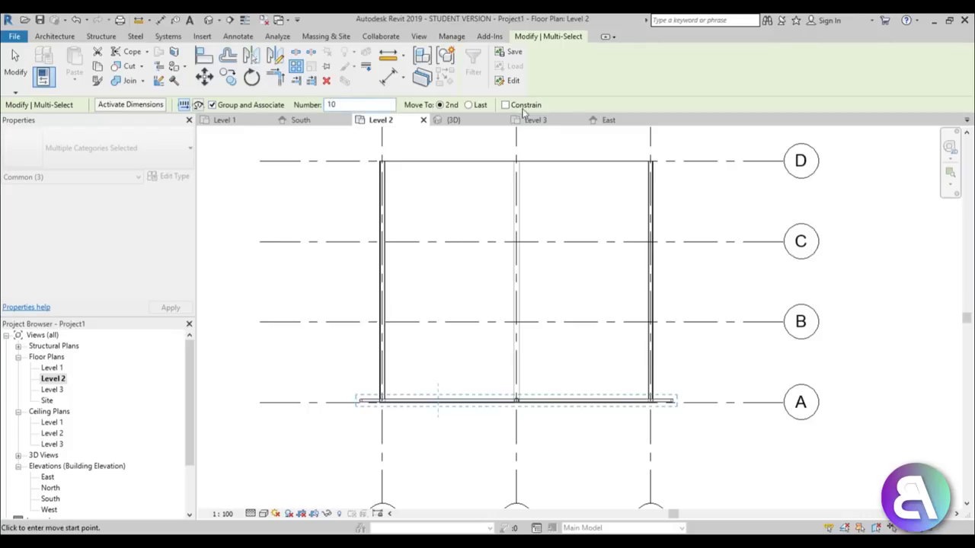
Array the truss as 10 grouped members with Move To Last, from the post at grid A to the wall end at grid D
scroll(495, 397, up, 5)
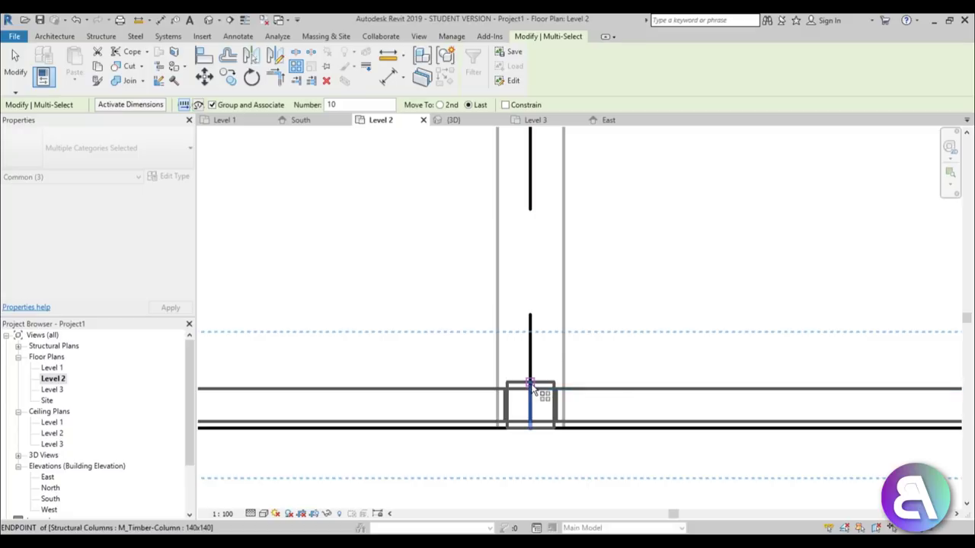
click(531, 384)
scroll(532, 274, down, 2)
middle_drag(532, 276, 517, 516)
scroll(532, 204, down, 1)
middle_drag(533, 204, 505, 191)
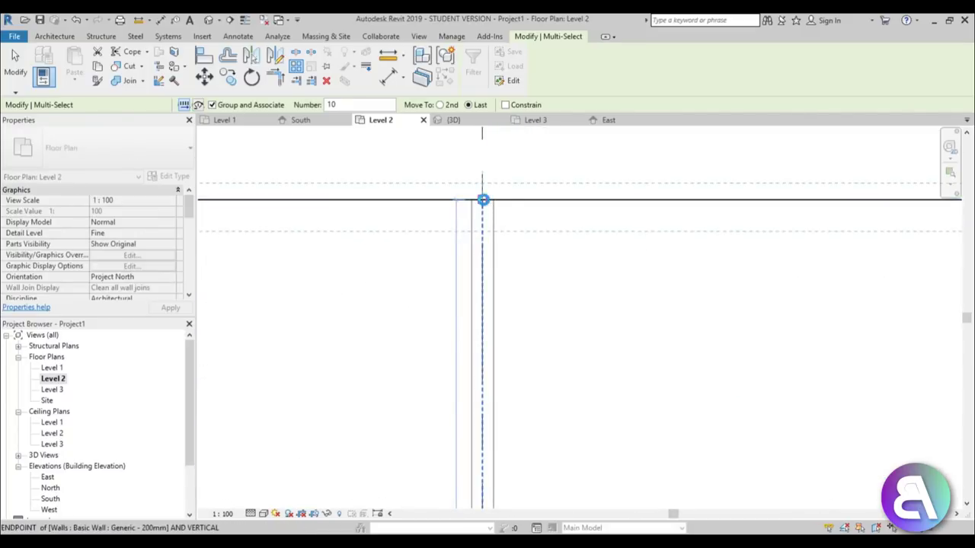
click(427, 228)
scroll(429, 233, down, 5)
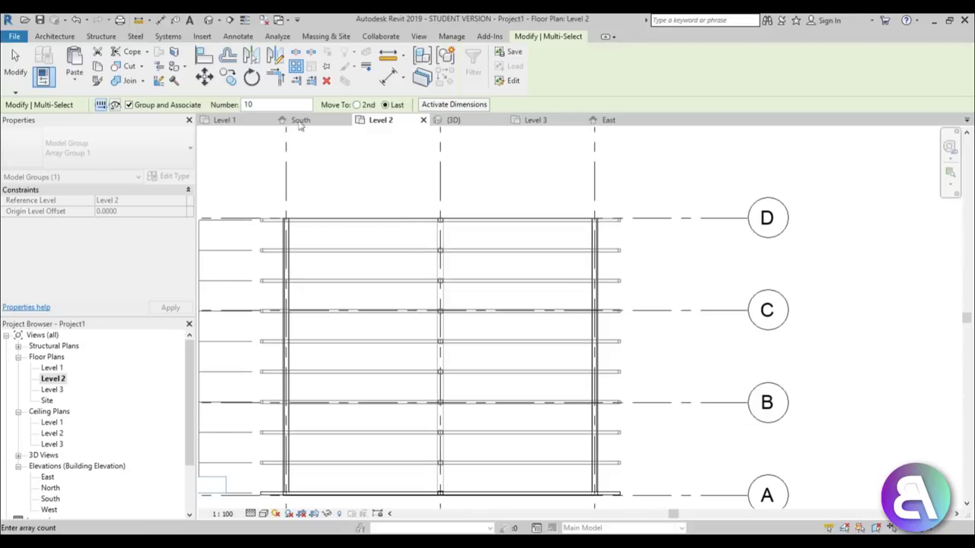
Examine the arrayed trusses along the building in 3D and undo the 10-member array
click(210, 20)
scroll(533, 283, down, 2)
shift+middle_drag(687, 429, 609, 414)
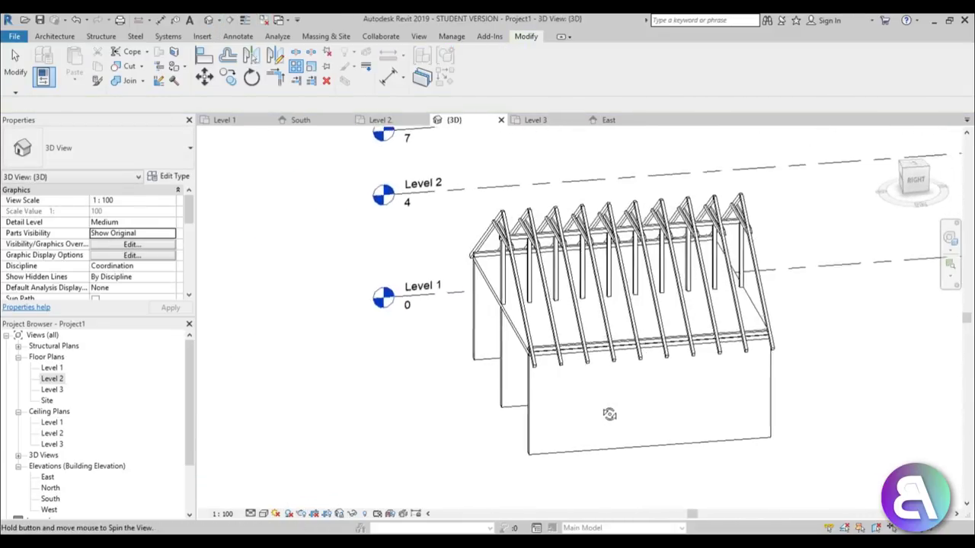
scroll(540, 281, up, 4)
scroll(544, 282, down, 4)
scroll(533, 284, up, 3)
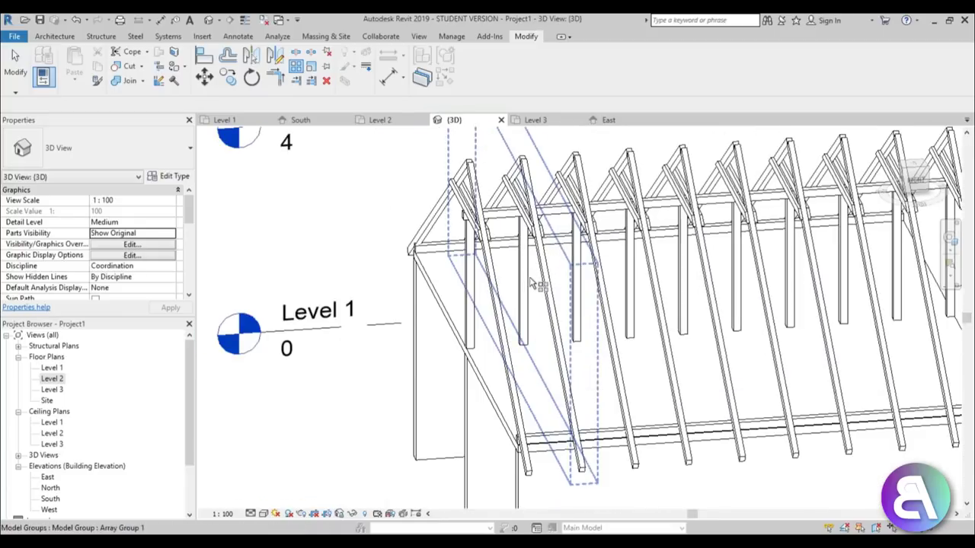
click(77, 21)
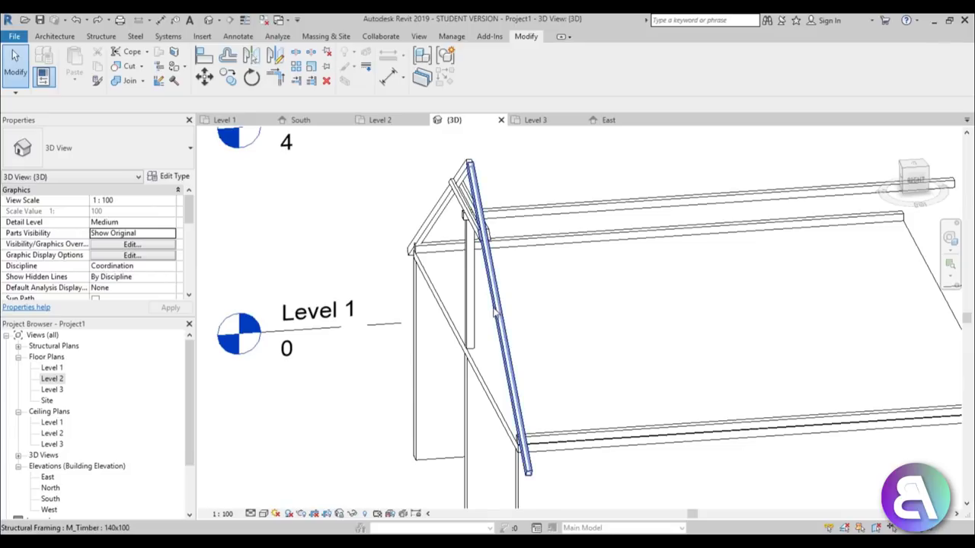
Reselect the end truss's ridge post, both rafters and in-place braces in the 3D view
click(466, 266)
scroll(438, 197, up, 2)
ctrl+click(438, 198)
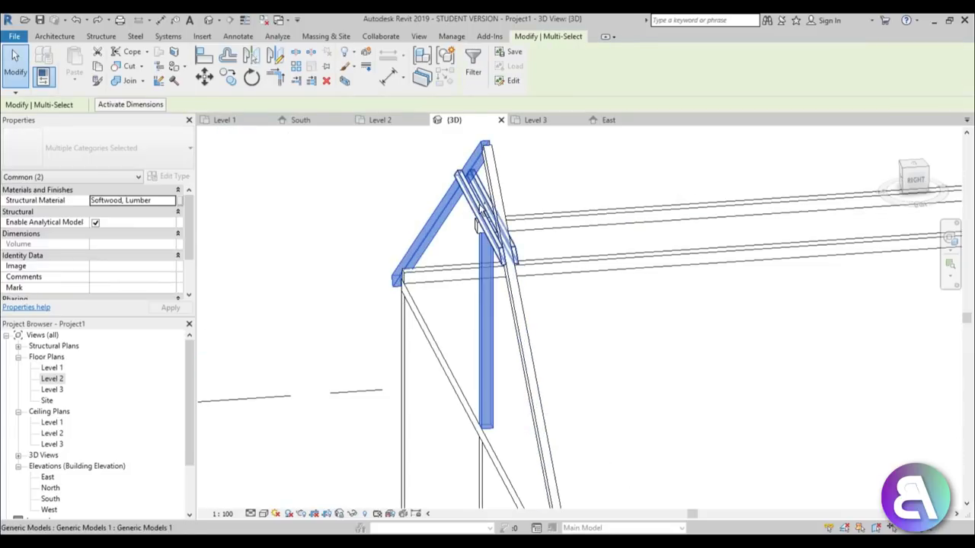
ctrl+click(478, 206)
ctrl+click(495, 191)
scroll(441, 178, down, 2)
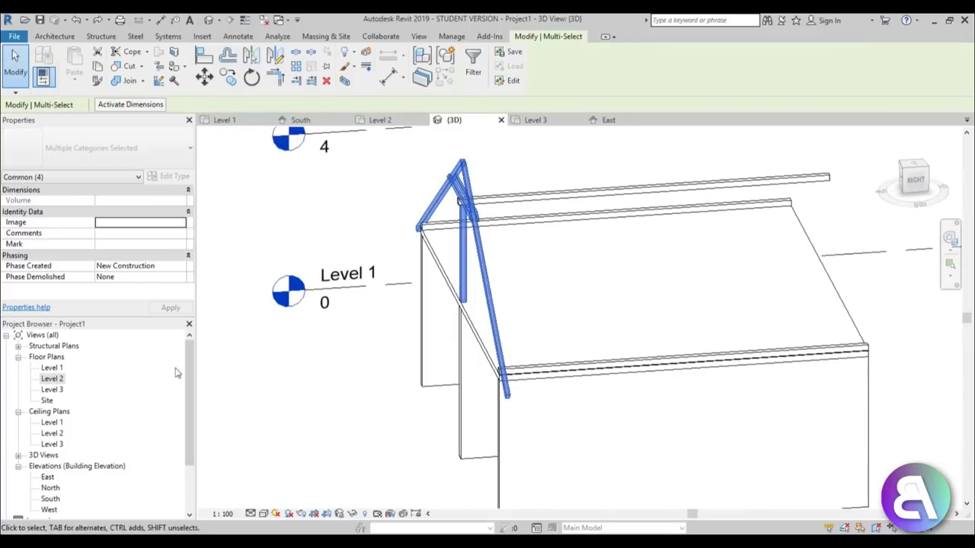
In the Level 2 plan, array the selected truss as 4 grouped members with Move To Last, from grid A to grid D
double_click(53, 379)
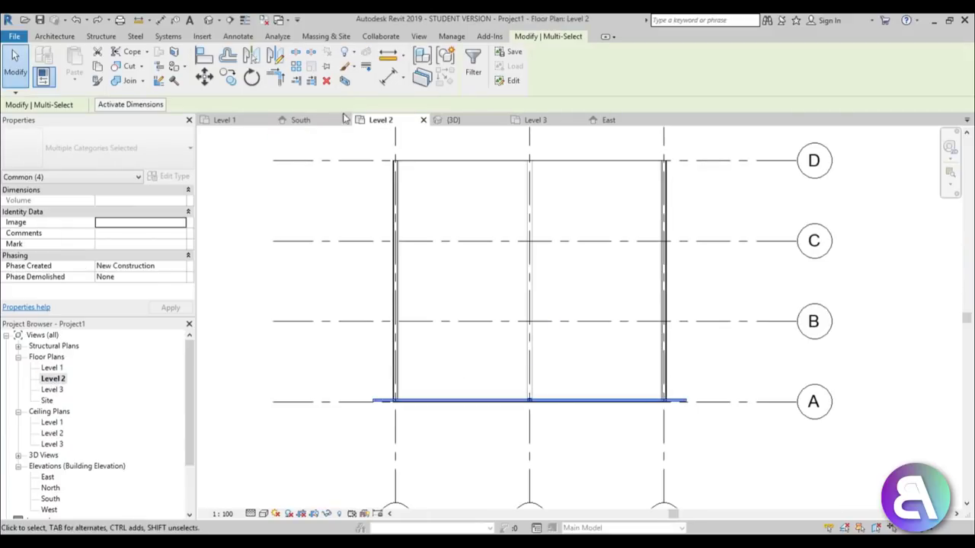
click(296, 66)
click(526, 319)
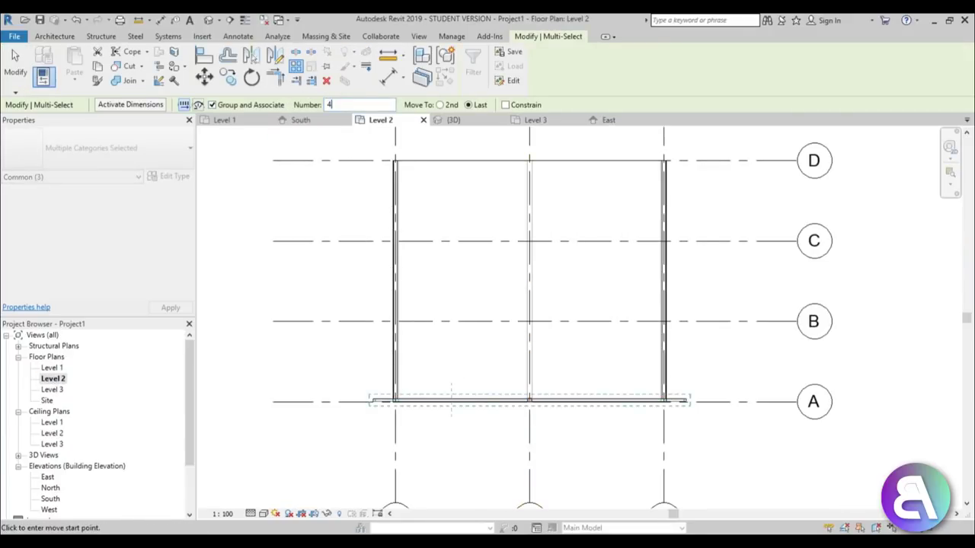
middle_drag(540, 409, 514, 346)
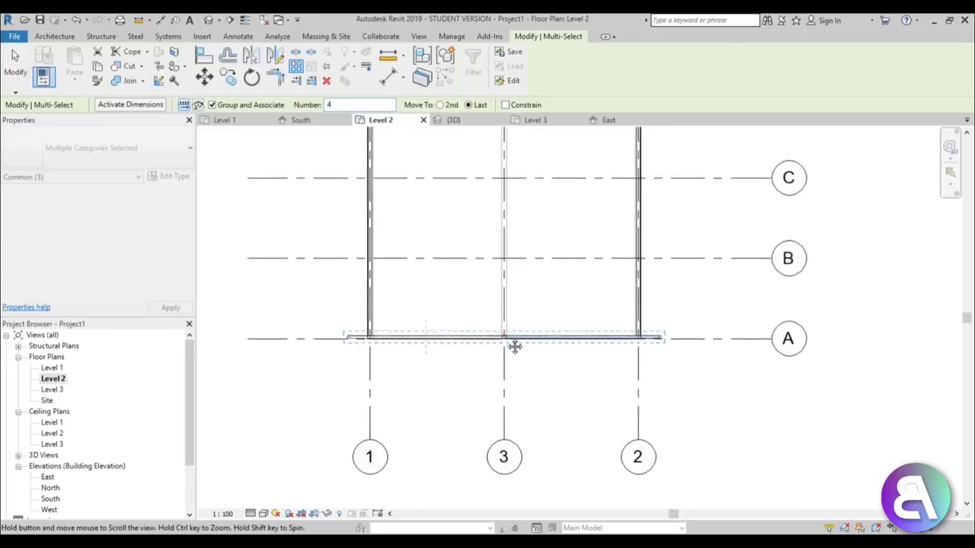
scroll(505, 336, up, 5)
click(496, 323)
scroll(485, 232, down, 2)
scroll(486, 236, down, 2)
middle_drag(494, 136, 468, 439)
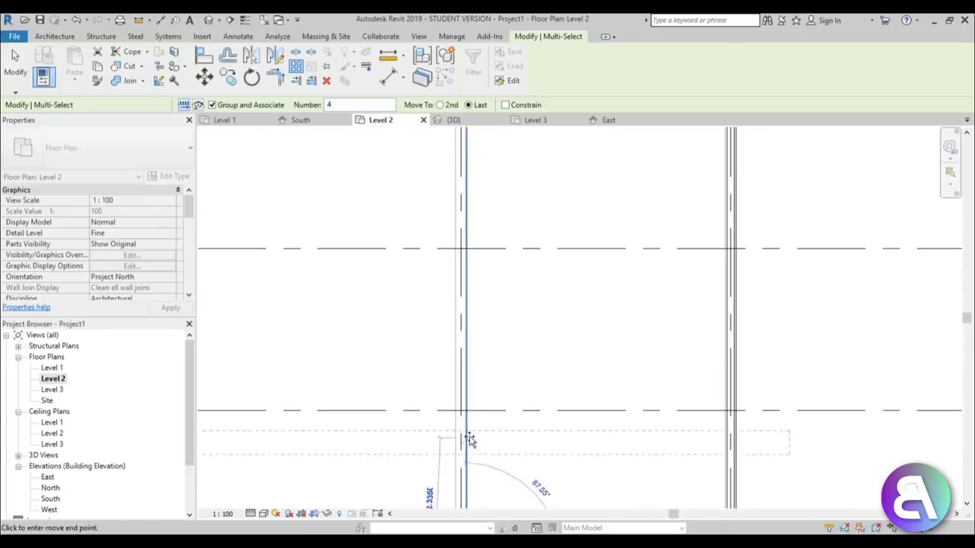
scroll(467, 438, down, 3)
scroll(451, 261, up, 4)
click(489, 266)
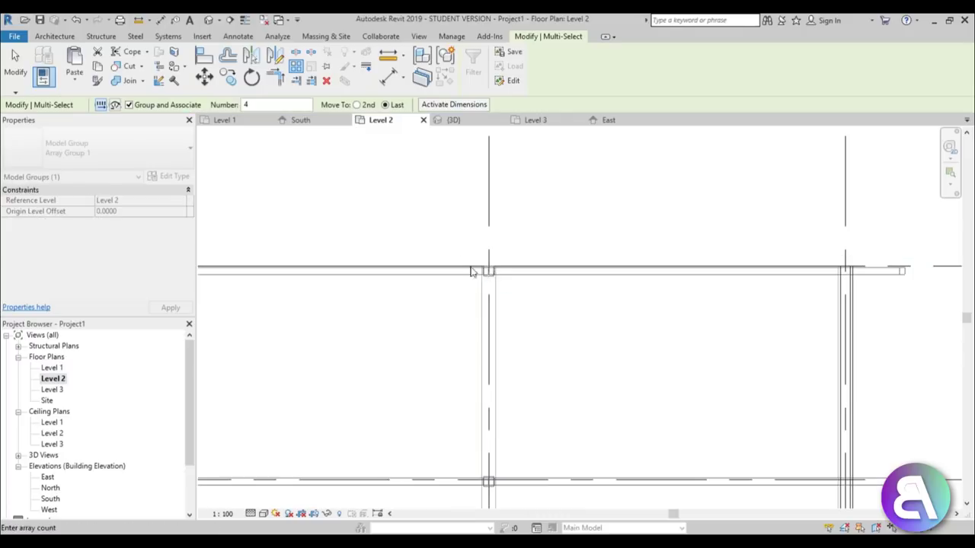
scroll(415, 372, down, 5)
key(Return)
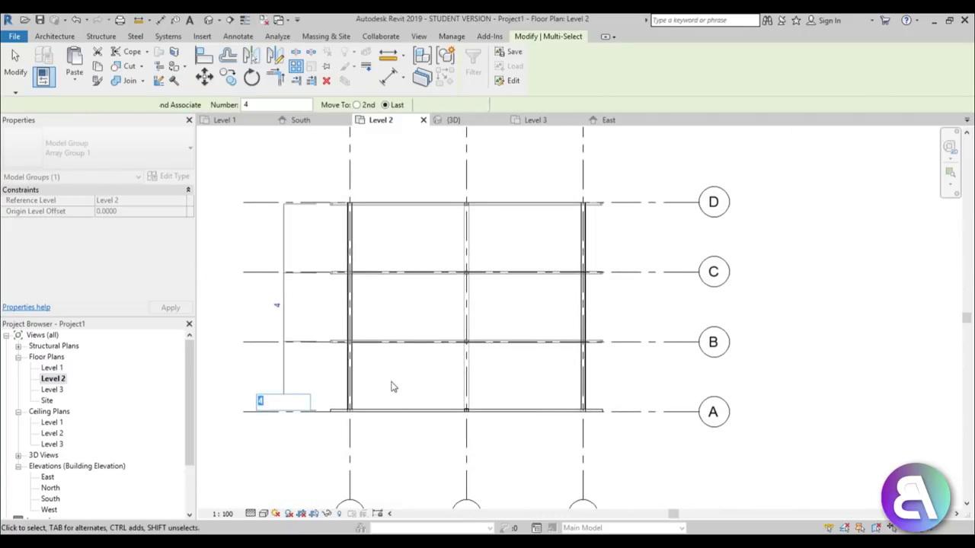
In the 3D view, select only both rafters and the braces inside the first truss group, leaving out the post
click(208, 19)
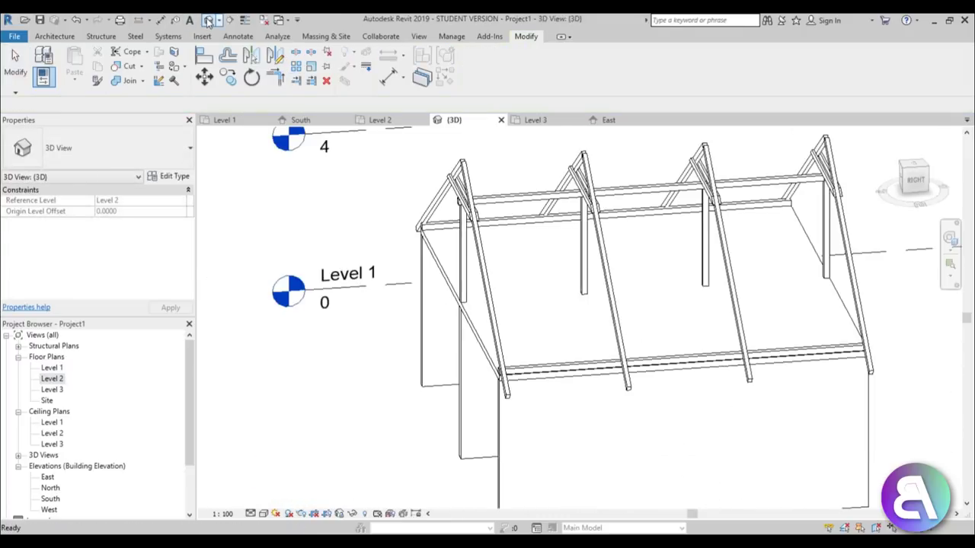
scroll(491, 263, up, 3)
click(480, 270)
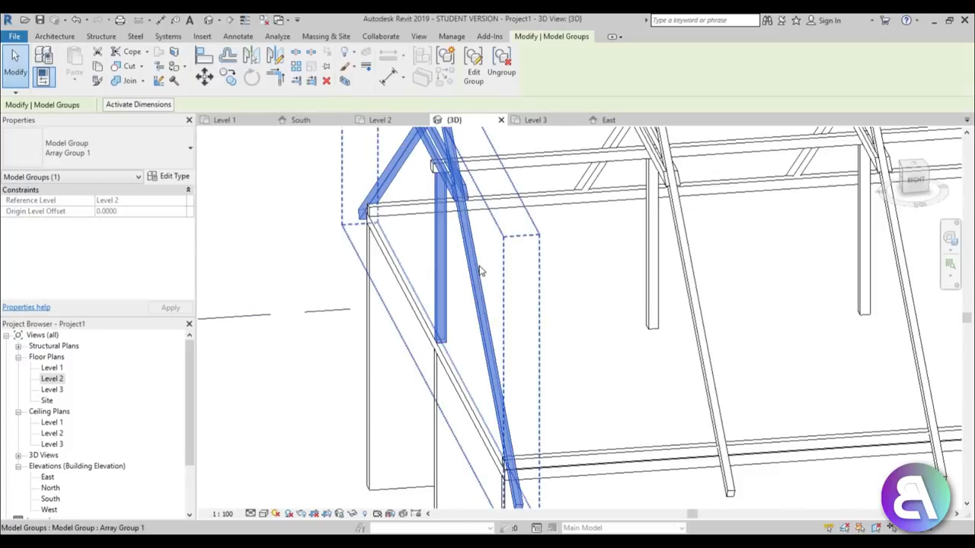
key(Escape)
key(Tab)
click(477, 277)
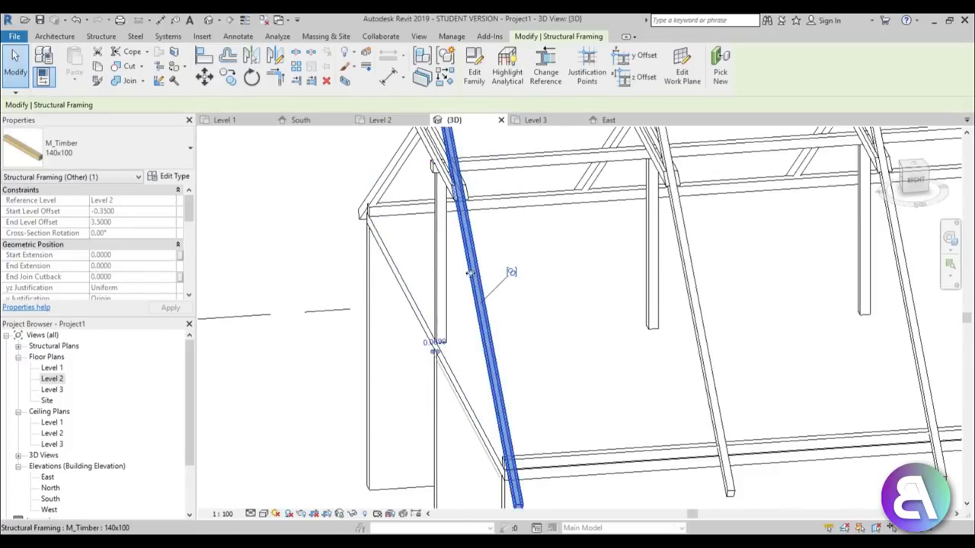
ctrl+click(383, 181)
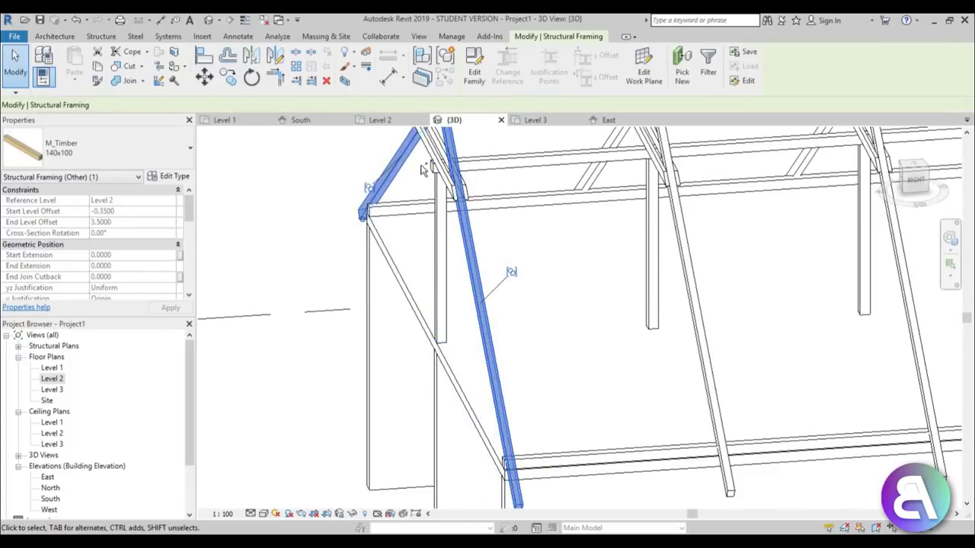
ctrl+click(456, 176)
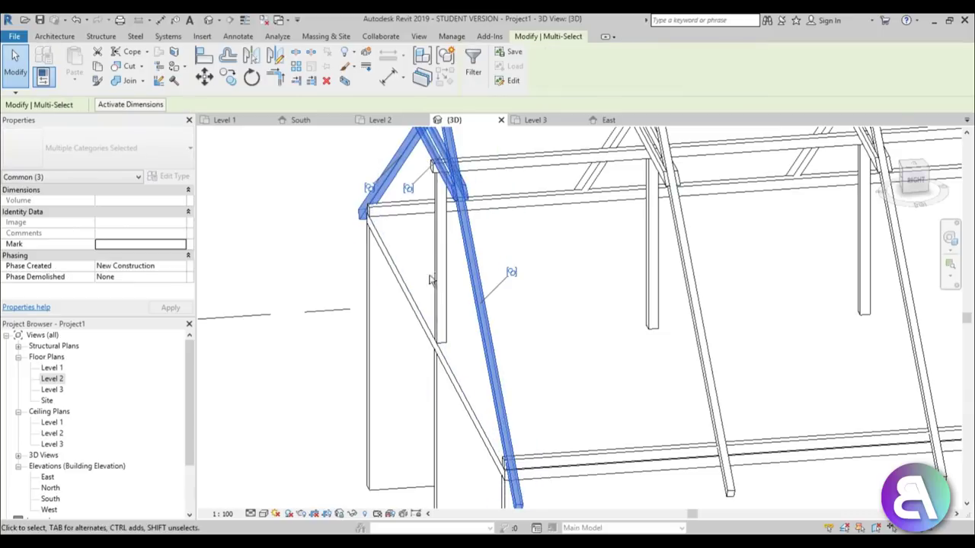
scroll(429, 281, down, 3)
shift+middle_drag(429, 281, 512, 293)
In the Level 2 plan, copy the selected rafters and braces twice from grid A toward grid B at 1 m spacing, using Multiple
double_click(63, 379)
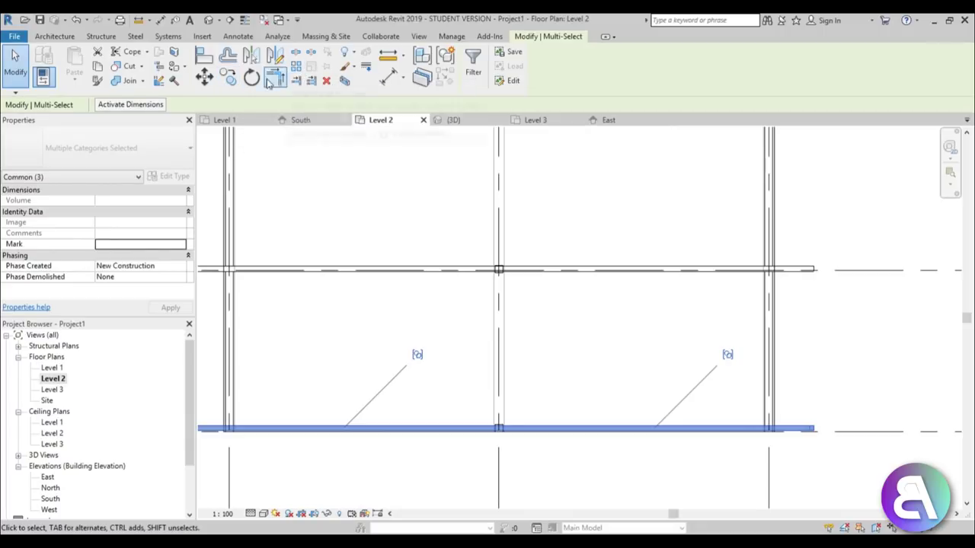
click(227, 76)
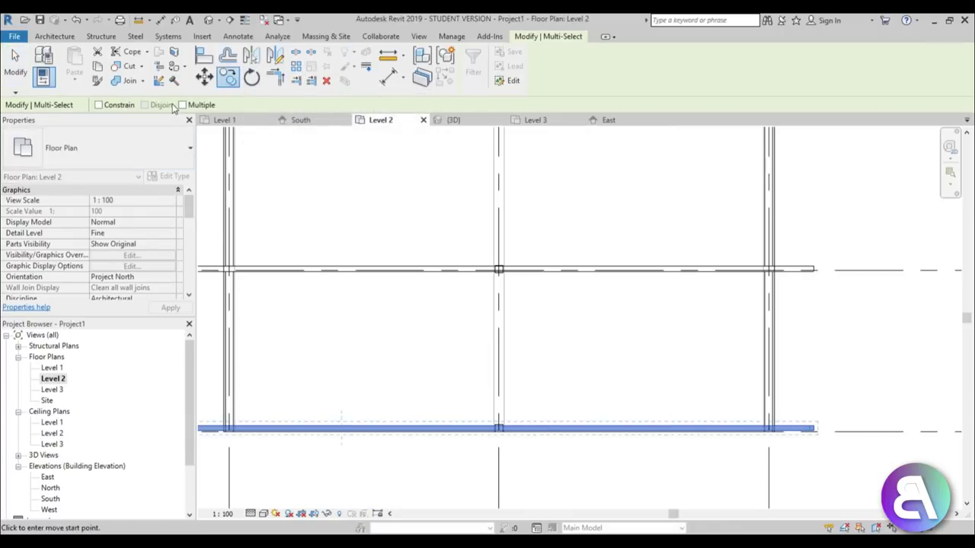
click(427, 397)
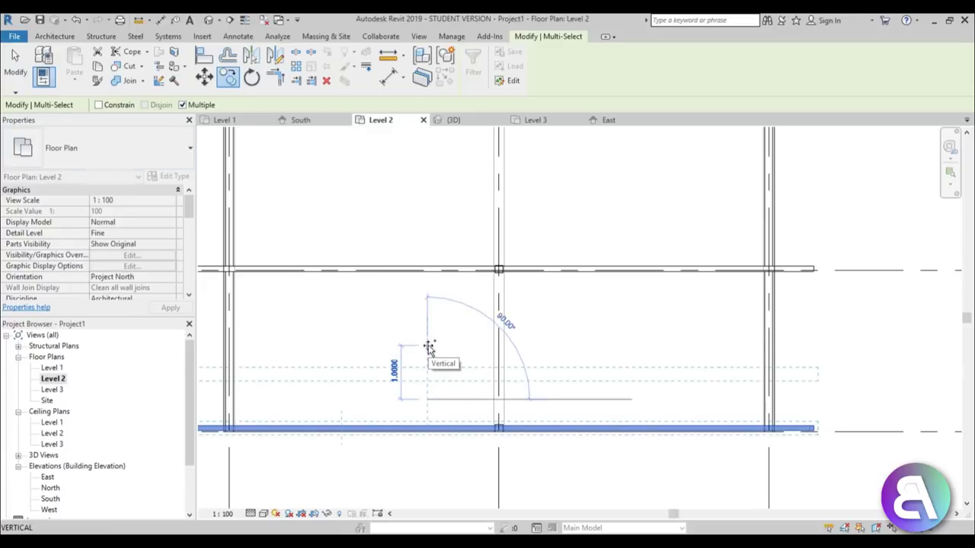
text(1)
key(Return)
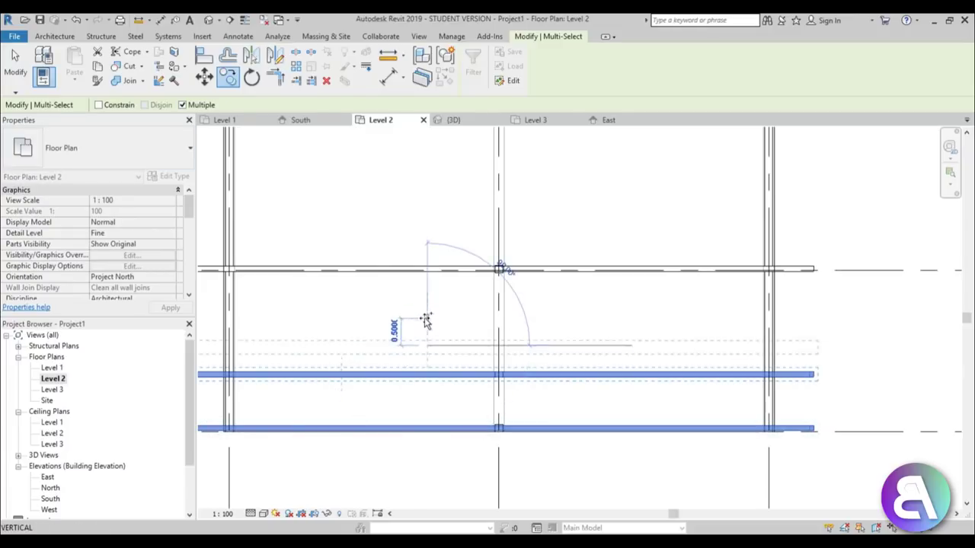
click(427, 304)
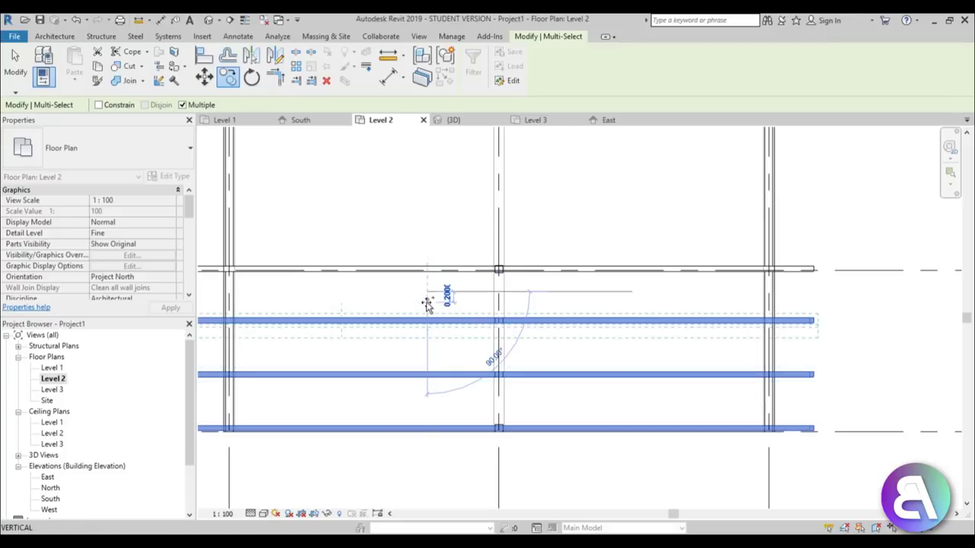
scroll(580, 315, down, 2)
key(Escape)
key(Escape)
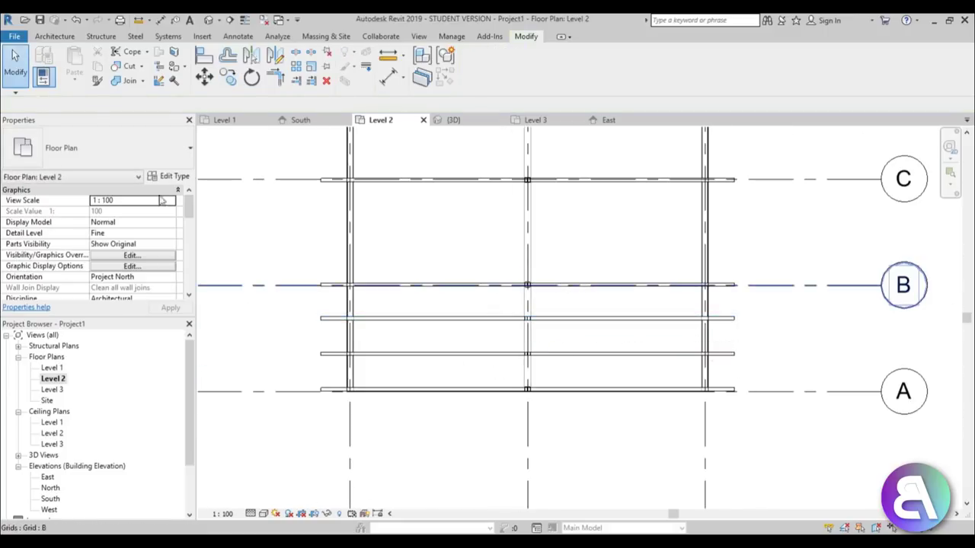
Select both intermediate rafter sets between grids A and B in the 3D view, then return to the Level 2 plan
click(208, 20)
scroll(515, 333, down, 1)
shift+middle_drag(522, 335, 449, 286)
drag(466, 183, 534, 399)
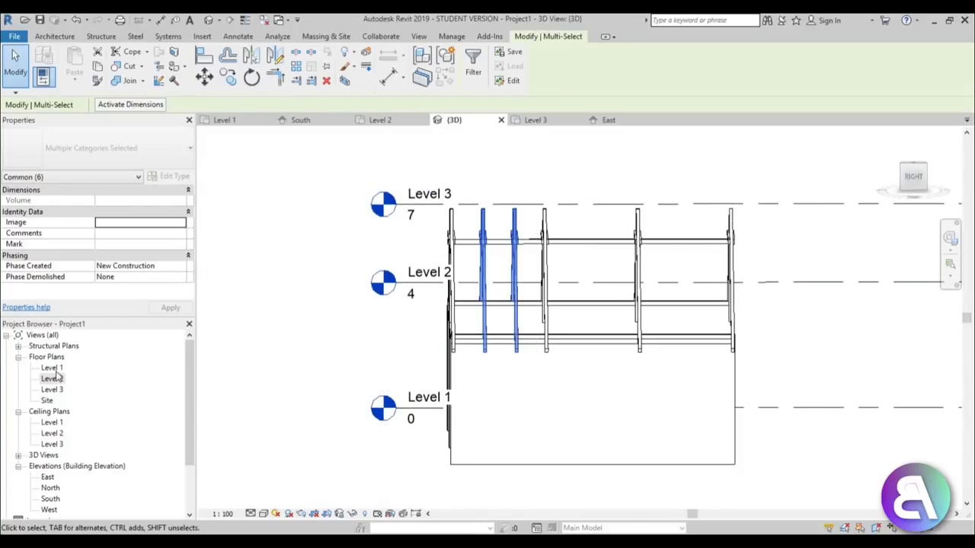
double_click(51, 378)
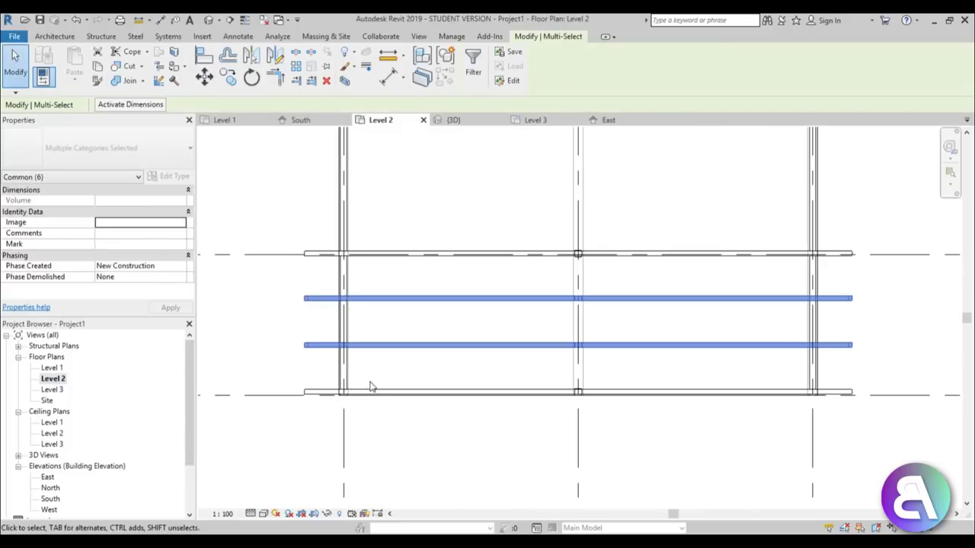
Copy the two selected rafter sets from grid A to grid B and to grid C, filling the remaining bays up to grid D
key(c)
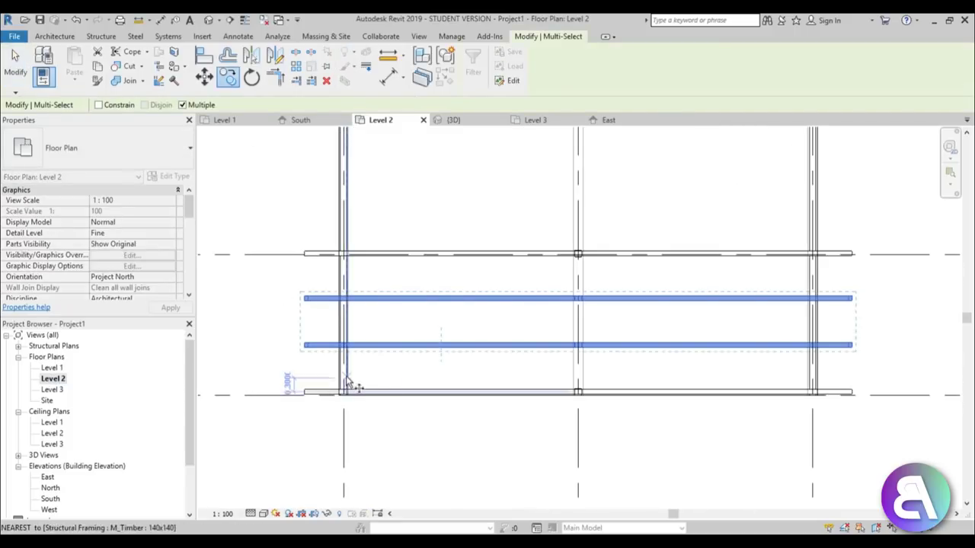
scroll(348, 388, up, 3)
click(332, 404)
middle_drag(335, 133, 383, 340)
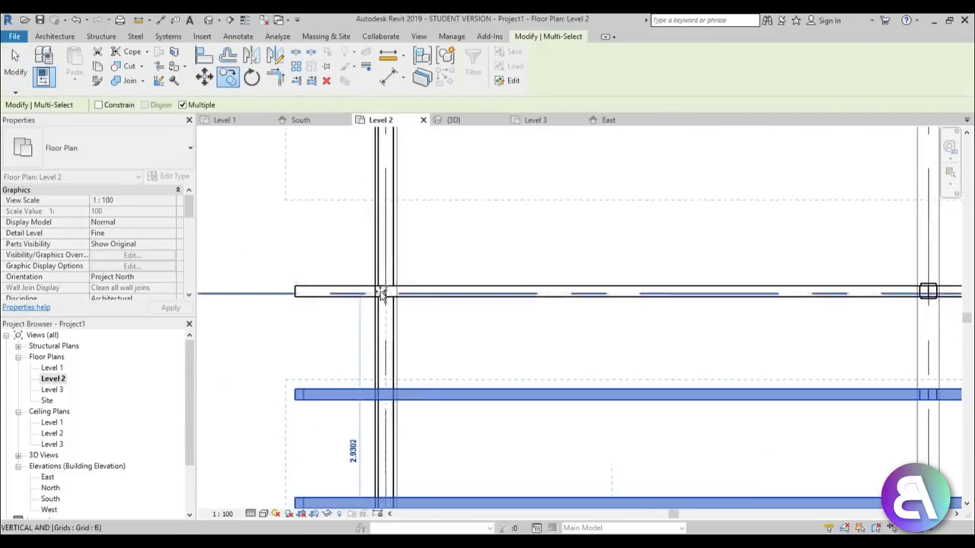
scroll(383, 294, up, 2)
click(392, 293)
scroll(400, 348, down, 3)
middle_drag(413, 382, 425, 528)
scroll(429, 236, up, 2)
click(395, 316)
scroll(393, 319, down, 4)
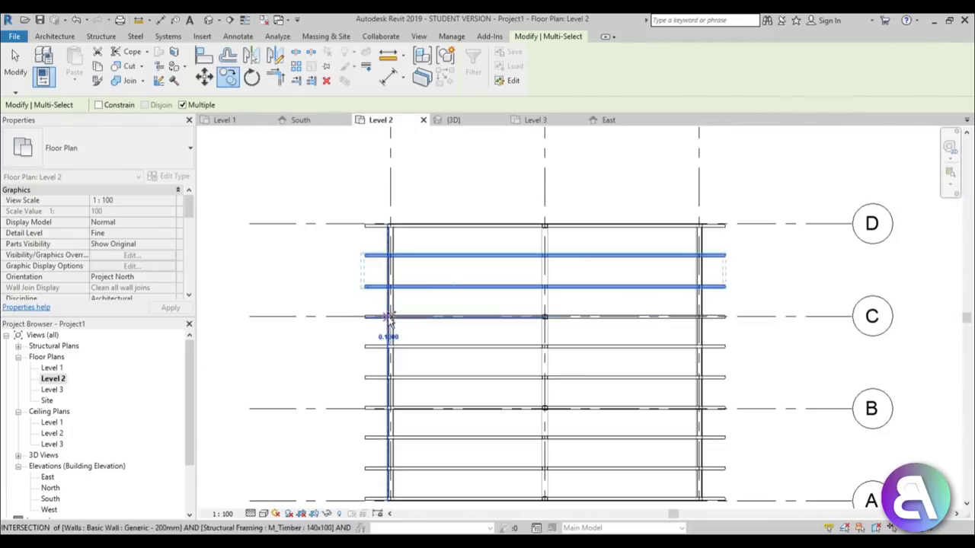
key(Escape)
key(Escape)
Examine the completed row of trusses and intermediate rafters in 3D, from the side and close up
click(181, 19)
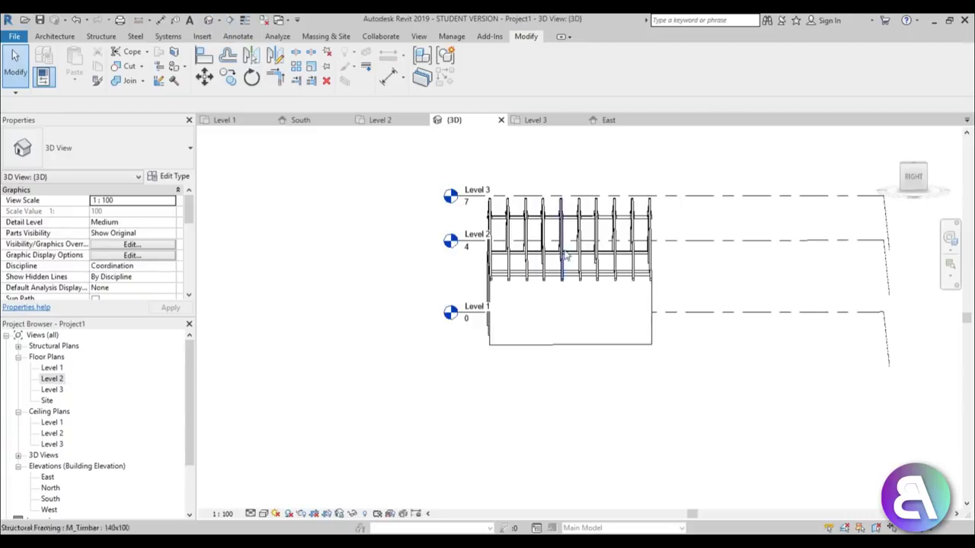
shift+middle_drag(678, 290, 666, 318)
scroll(545, 218, up, 4)
scroll(424, 326, down, 2)
shift+middle_drag(424, 327, 426, 305)
scroll(425, 306, up, 2)
scroll(426, 305, up, 1)
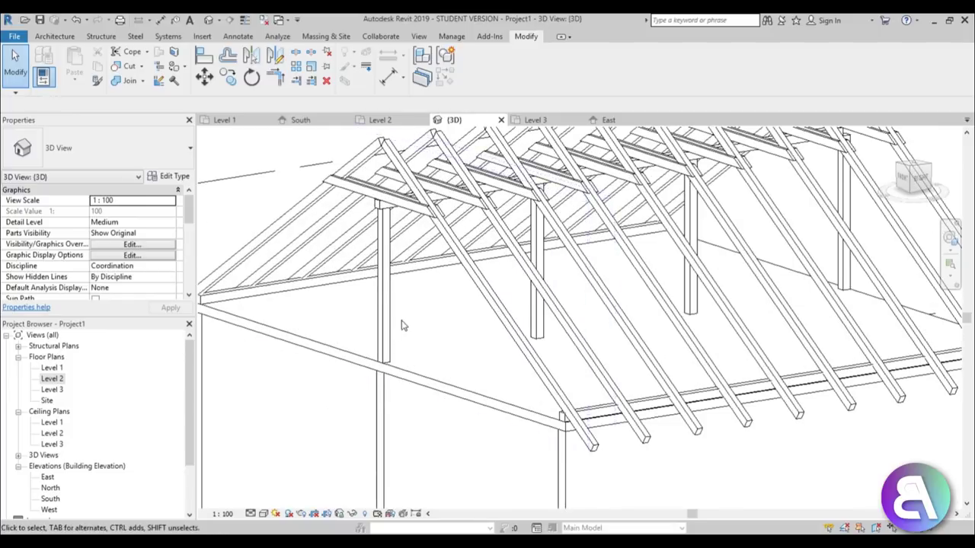
scroll(403, 325, down, 2)
shift+middle_drag(472, 337, 411, 293)
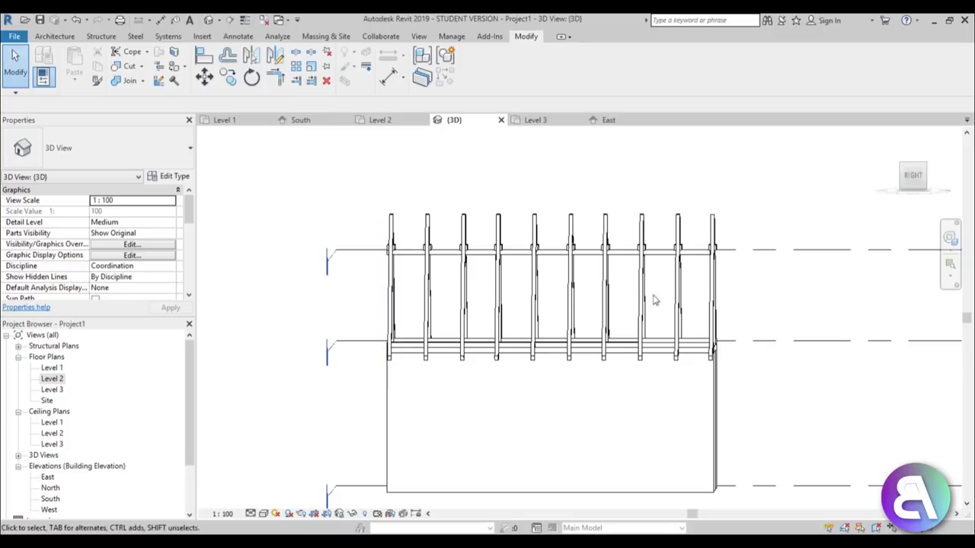
shift+middle_drag(343, 304, 401, 472)
scroll(494, 251, up, 4)
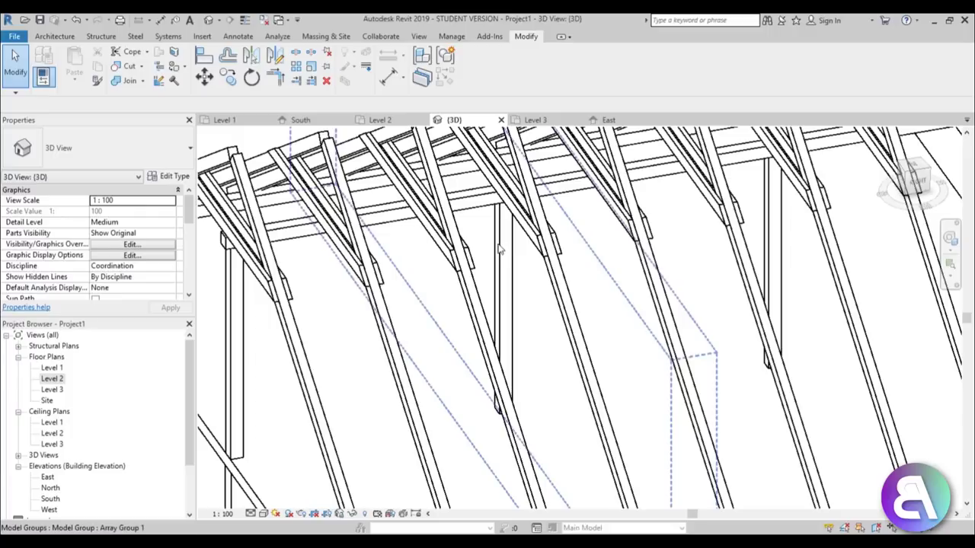
scroll(501, 250, down, 4)
In the Level 2 plan, draw a vertical reference plane along grid 3, from below grid A to above grid D
double_click(52, 378)
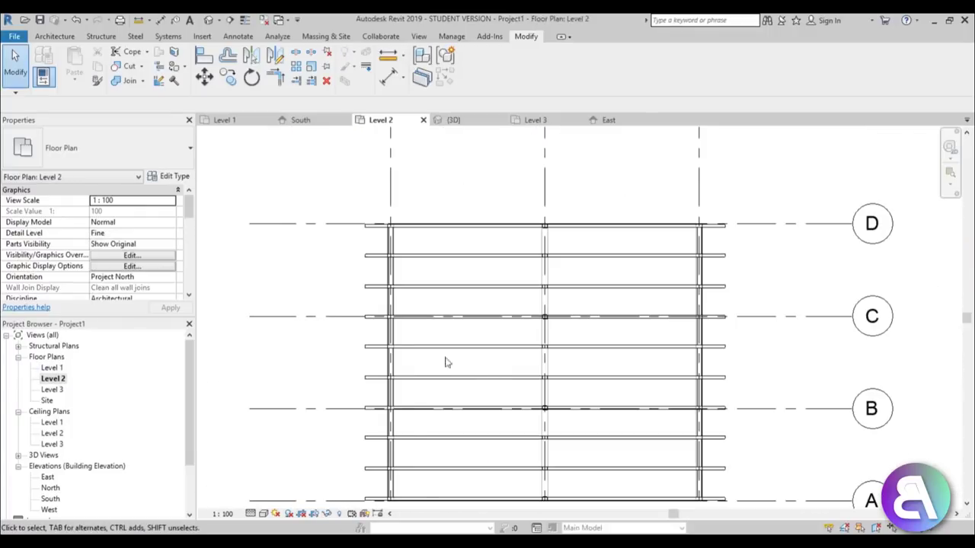
scroll(445, 362, down, 3)
click(53, 36)
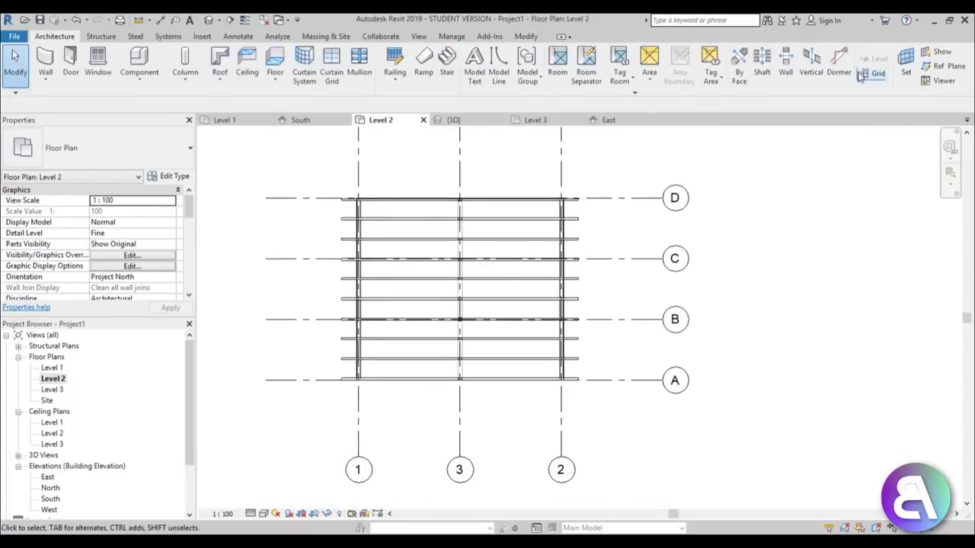
click(906, 72)
key(Return)
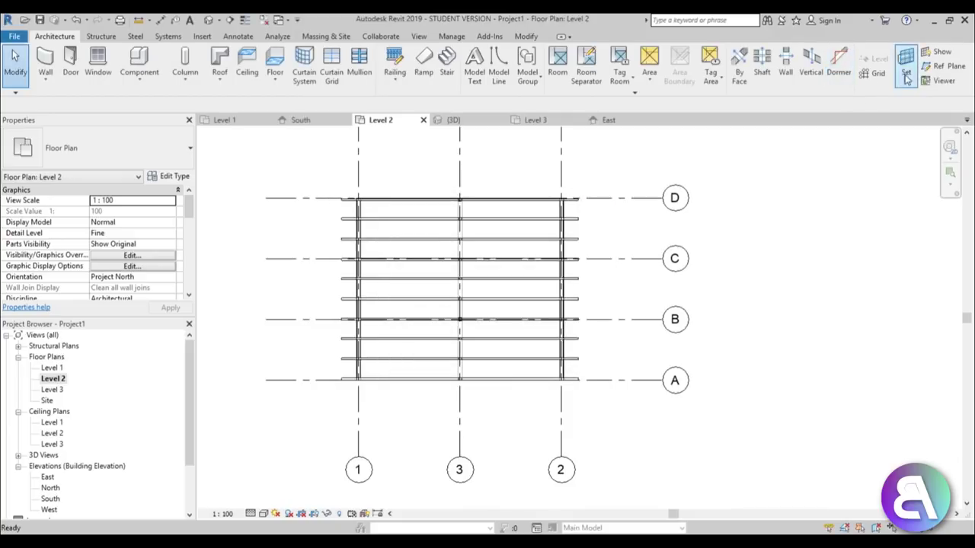
click(944, 67)
scroll(457, 398, up, 2)
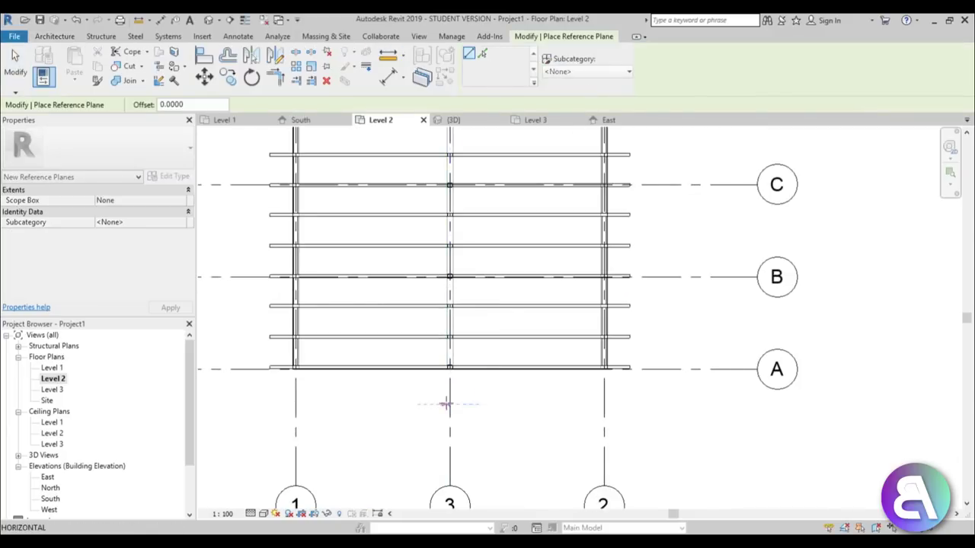
scroll(446, 403, down, 1)
click(448, 404)
click(448, 157)
key(Escape)
key(Escape)
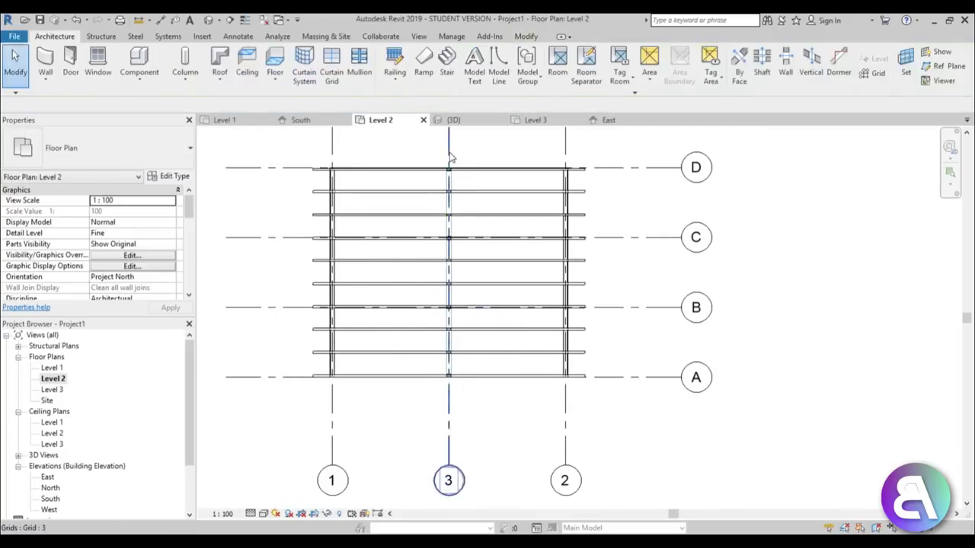
Name the new reference plane along grid 3 "A"
click(448, 159)
key(Escape)
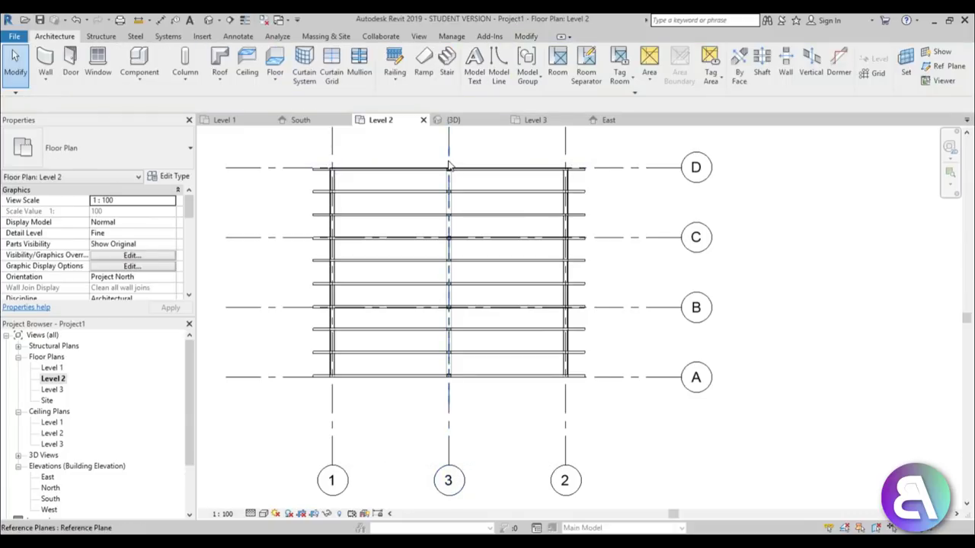
click(450, 166)
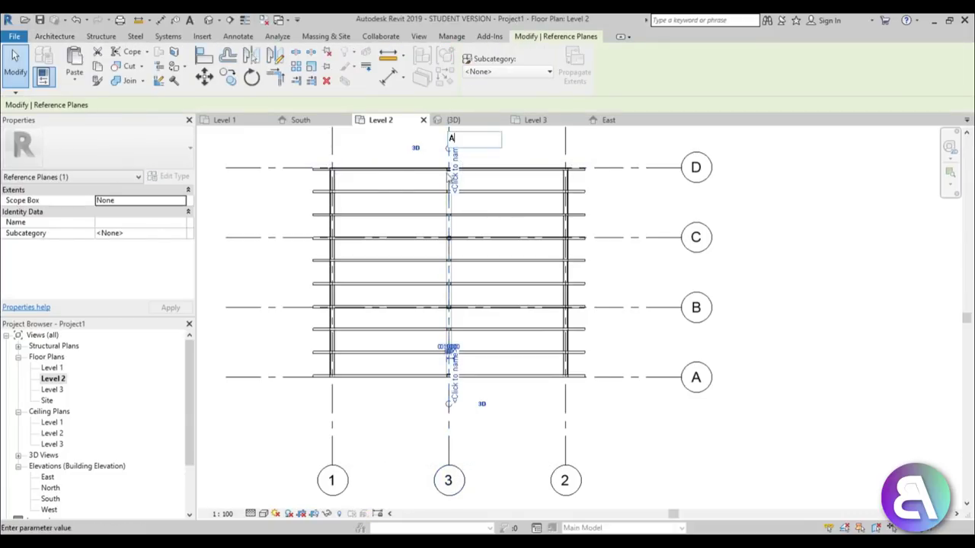
key(Return)
scroll(456, 297, down, 2)
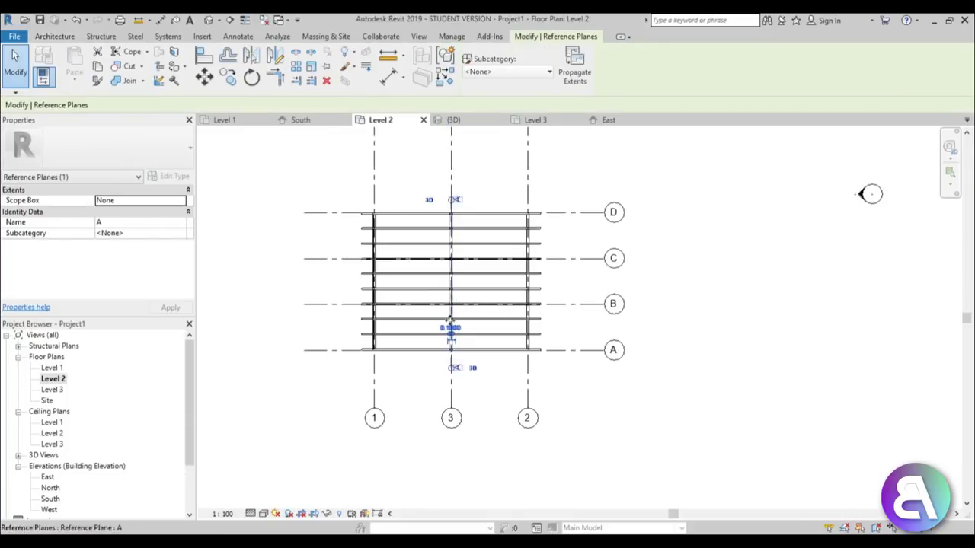
In the East elevation, start a structural column with Reference Plane : A as its work plane
double_click(862, 197)
scroll(522, 315, down, 3)
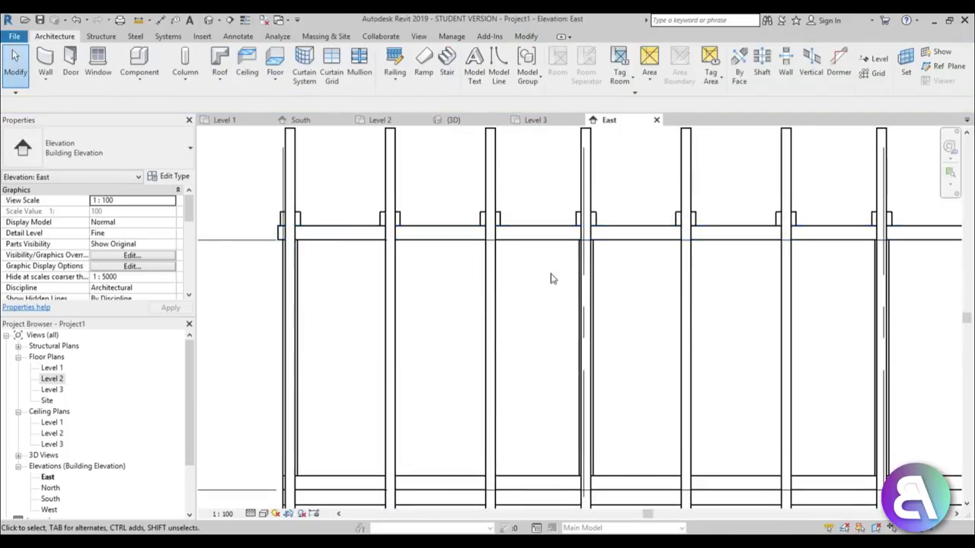
scroll(552, 279, up, 5)
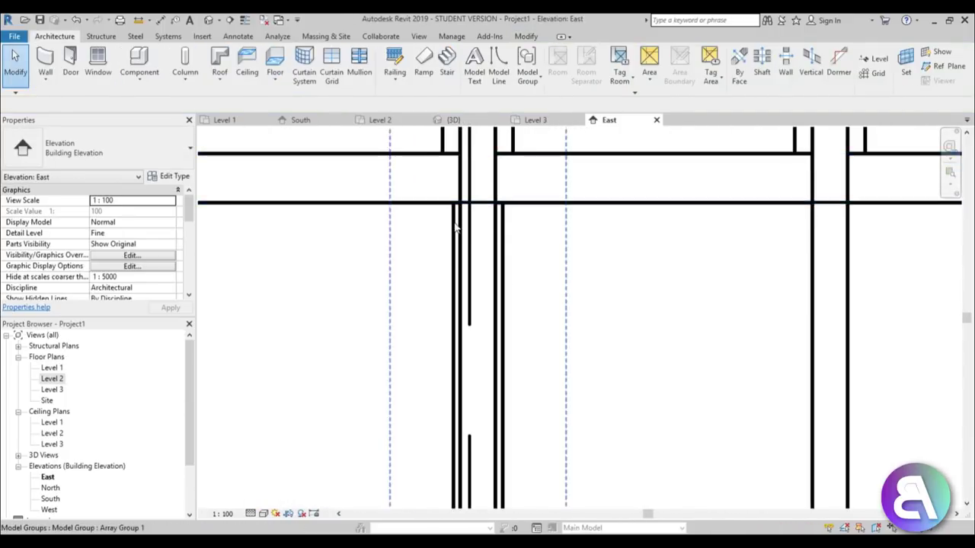
click(456, 229)
click(379, 264)
scroll(451, 248, down, 1)
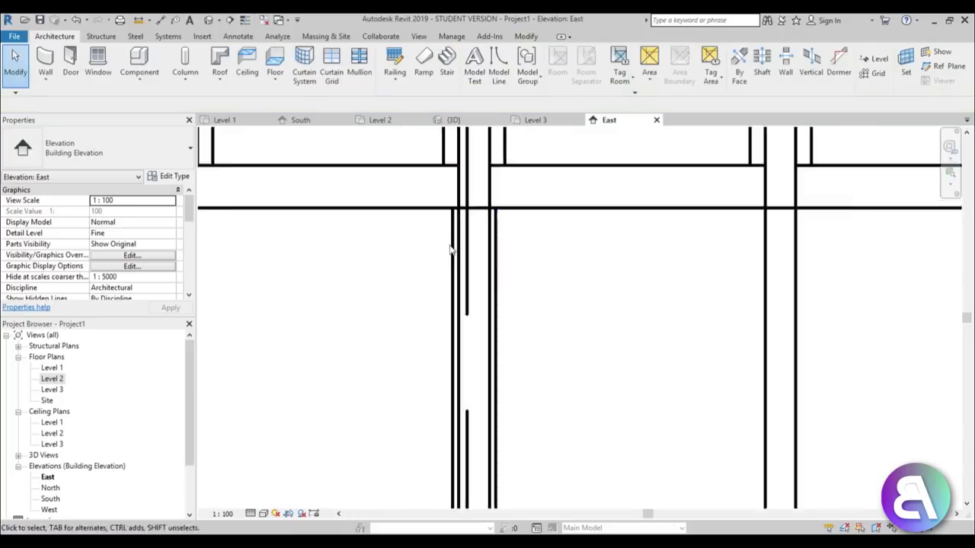
scroll(451, 247, down, 2)
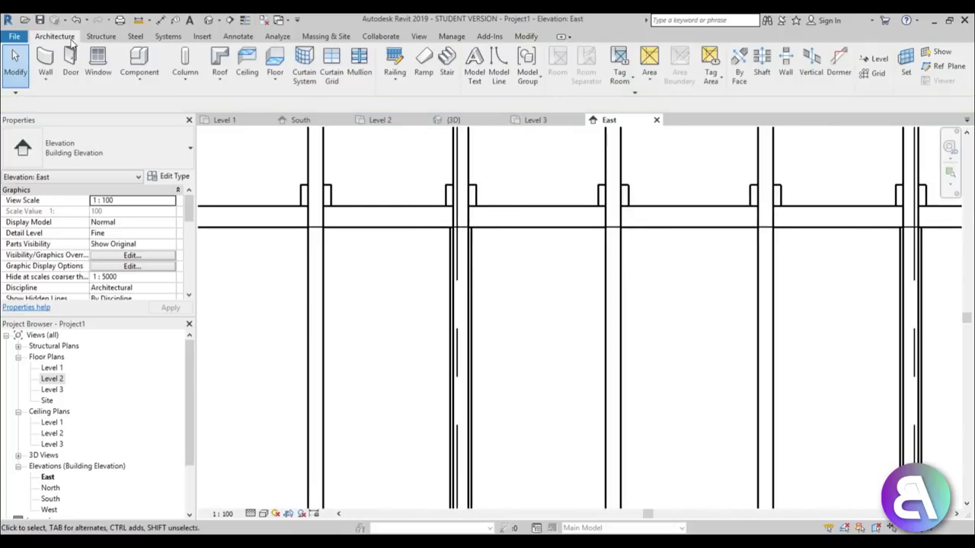
click(101, 37)
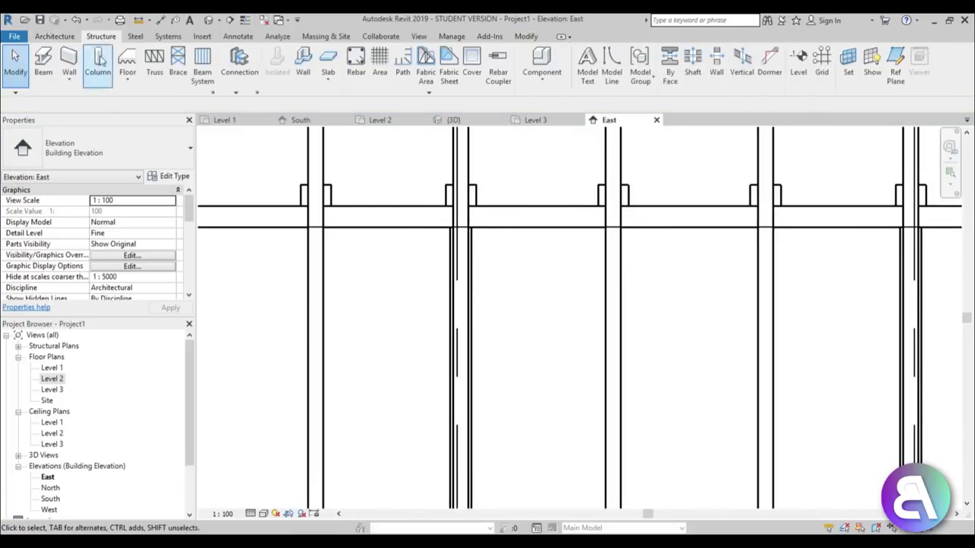
click(99, 71)
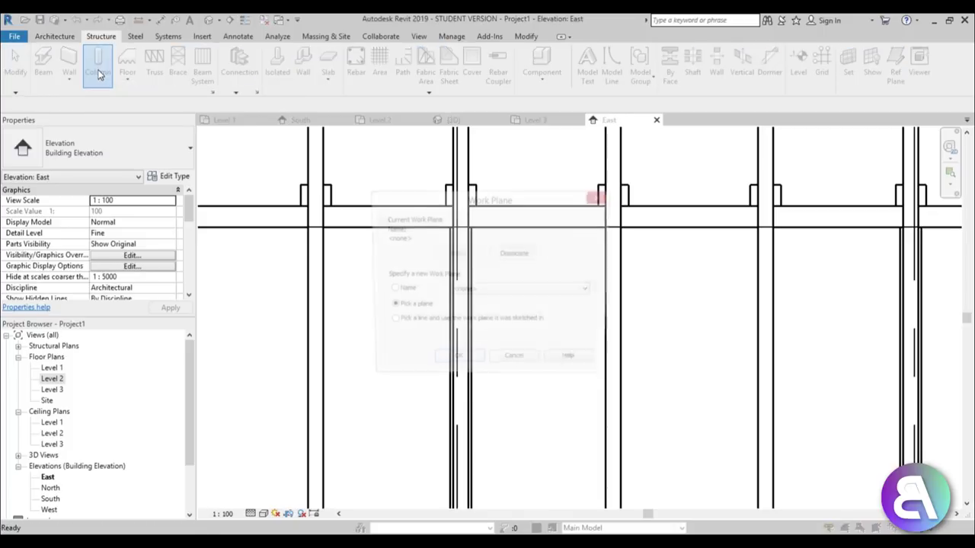
click(490, 292)
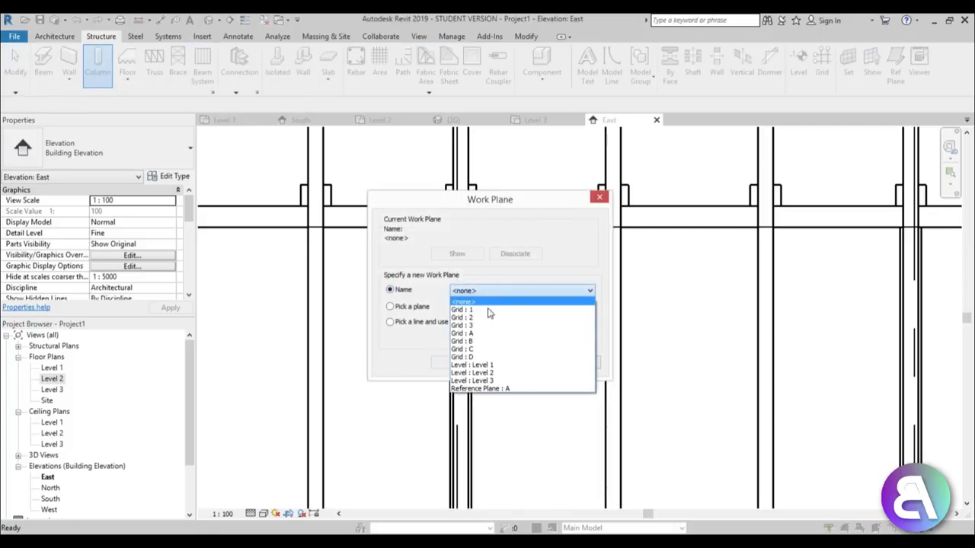
click(481, 388)
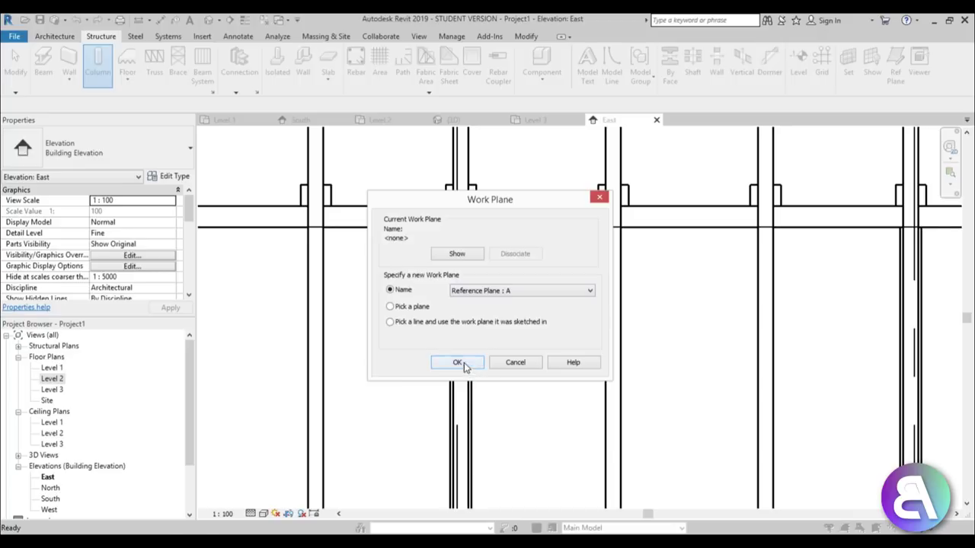
click(459, 363)
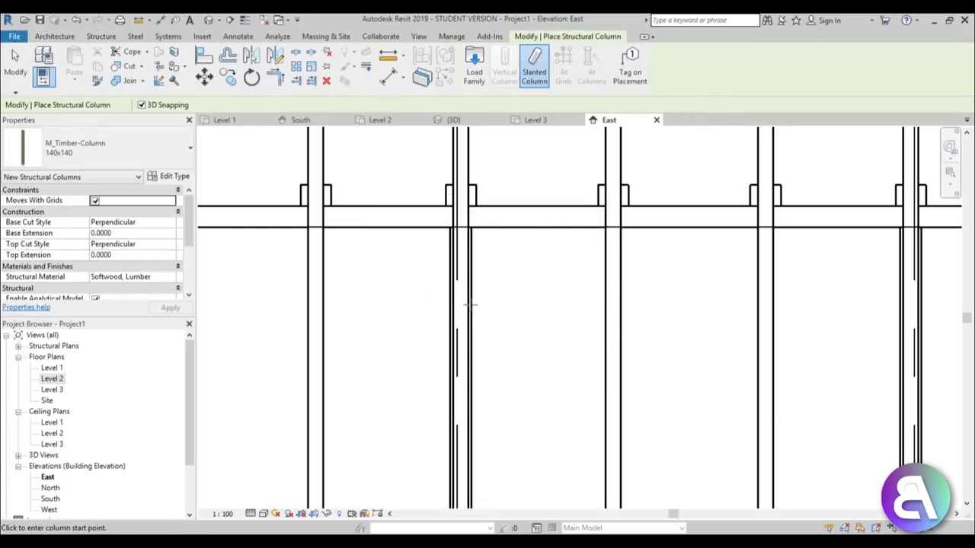
Place a slanted M_Timber-Column 140x140 as a brace from the second post up to the beam's underside, beside the adjacent rafter
click(459, 354)
click(333, 227)
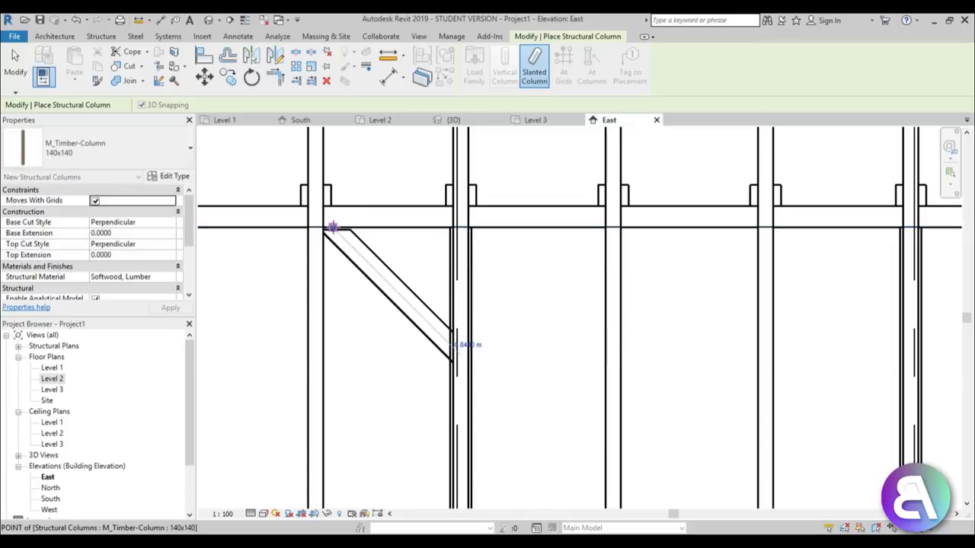
scroll(497, 298, down, 2)
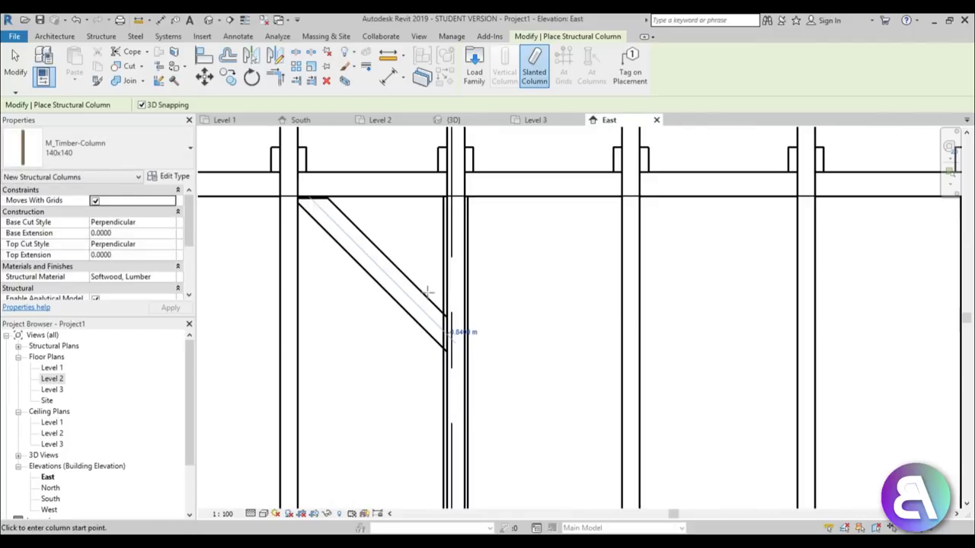
key(Escape)
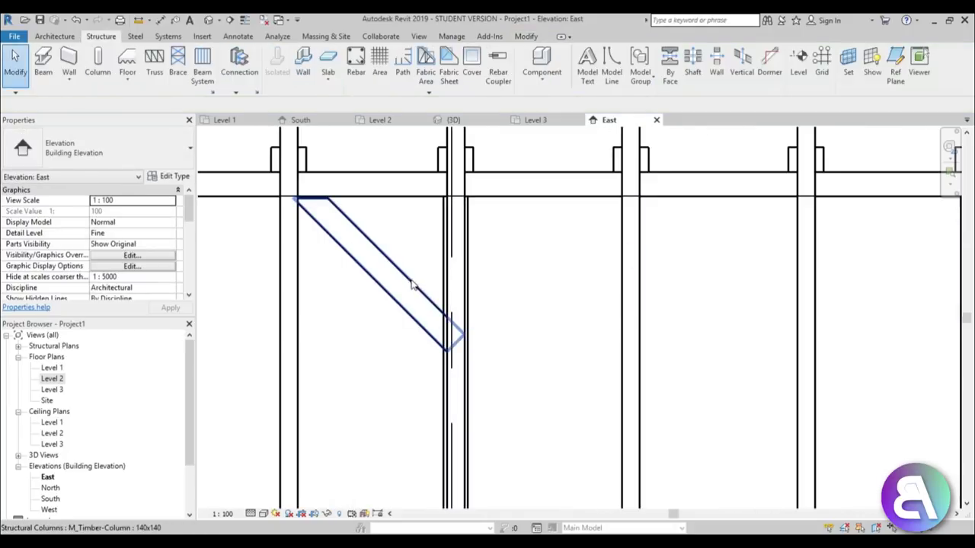
Mirror the slanted timber brace about the second post's centre line to form a symmetrical pair under the beam
click(412, 281)
click(453, 282)
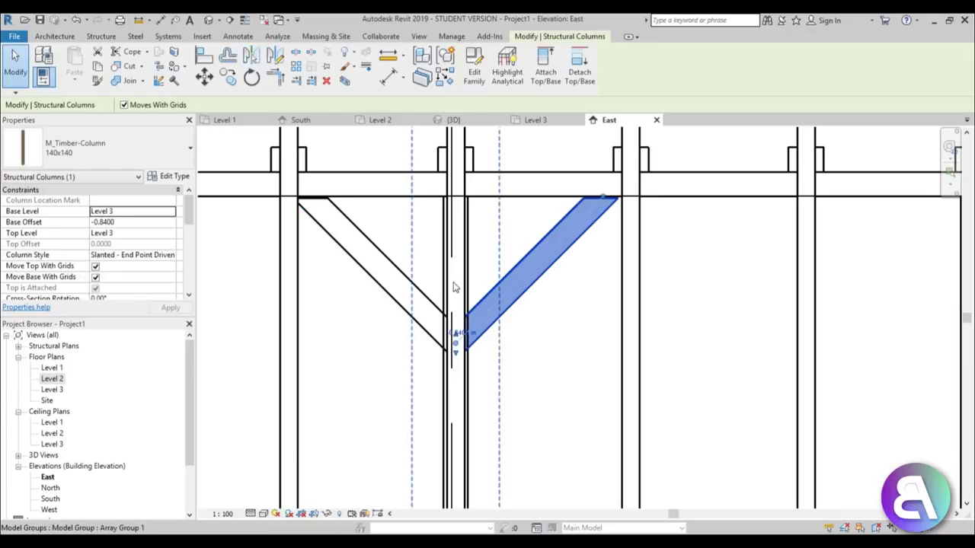
scroll(424, 237, down, 3)
key(Escape)
Copy both braces with the Multiple option from the second post to the matching positions on the third and fourth posts
click(470, 242)
scroll(470, 242, down, 2)
scroll(434, 242, up, 3)
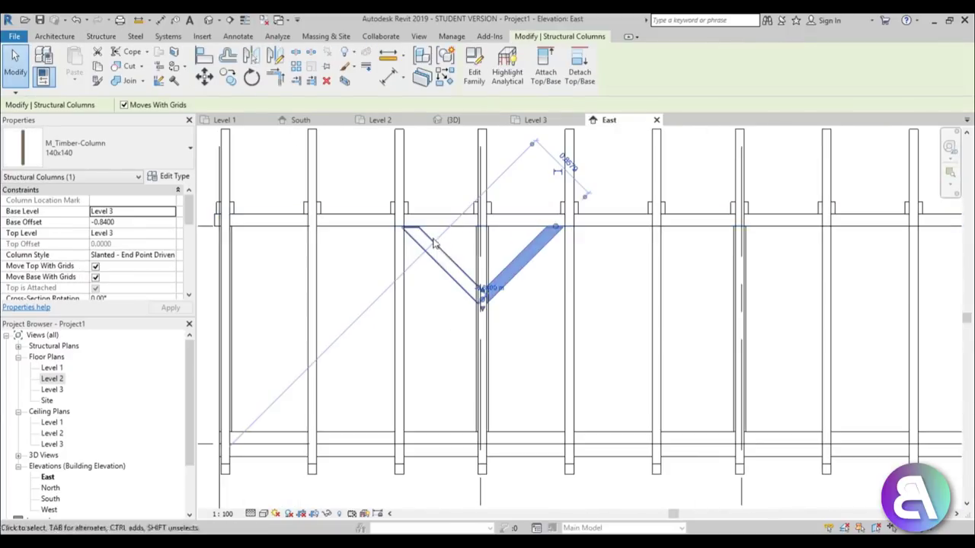
ctrl+click(451, 263)
scroll(457, 335, down, 2)
scroll(441, 337, up, 3)
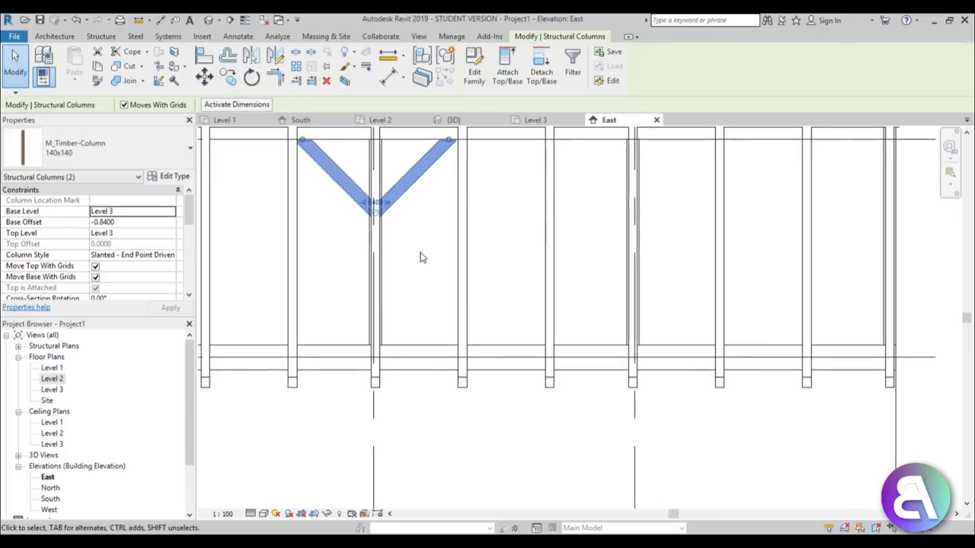
key(m)
key(v)
middle_drag(420, 272, 411, 337)
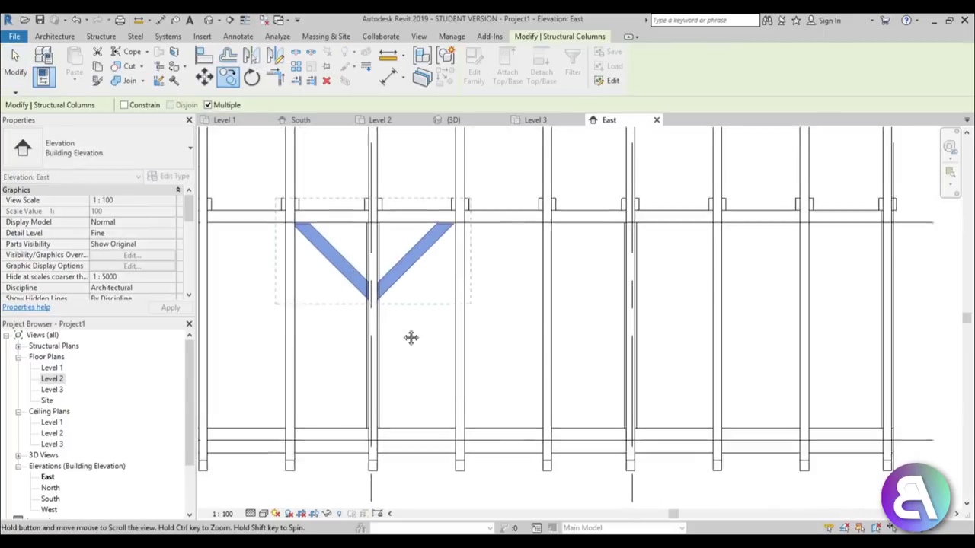
scroll(380, 245, up, 4)
click(352, 276)
scroll(359, 265, down, 2)
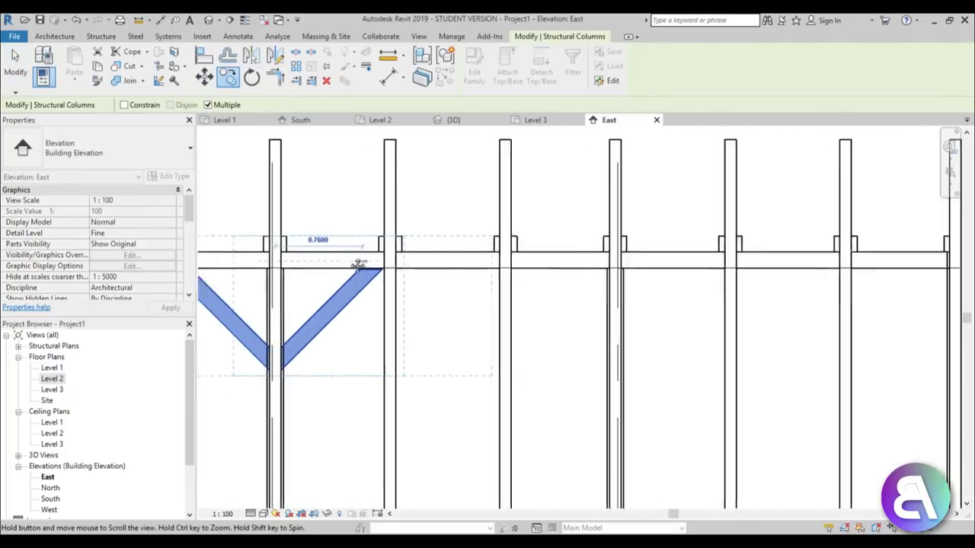
scroll(584, 257, down, 1)
scroll(564, 259, up, 3)
scroll(567, 255, down, 3)
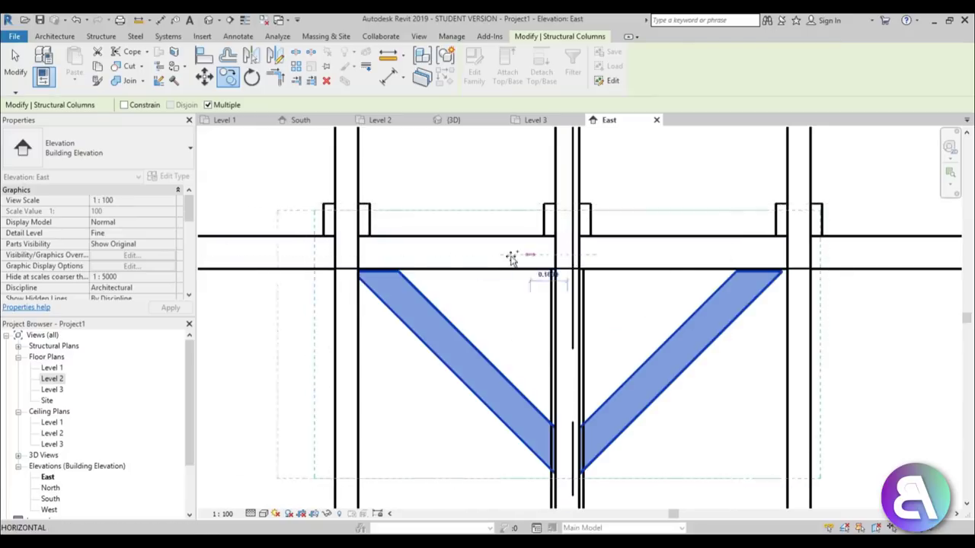
scroll(714, 263, up, 3)
click(629, 251)
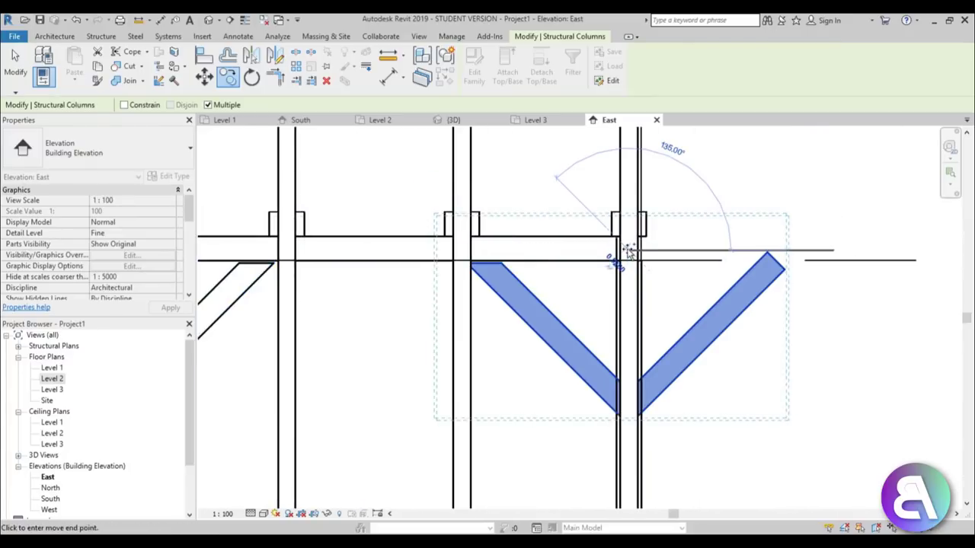
Place another copy of the brace pair at the first post and finish copying
scroll(629, 251, down, 3)
middle_drag(270, 252, 512, 256)
scroll(468, 252, up, 2)
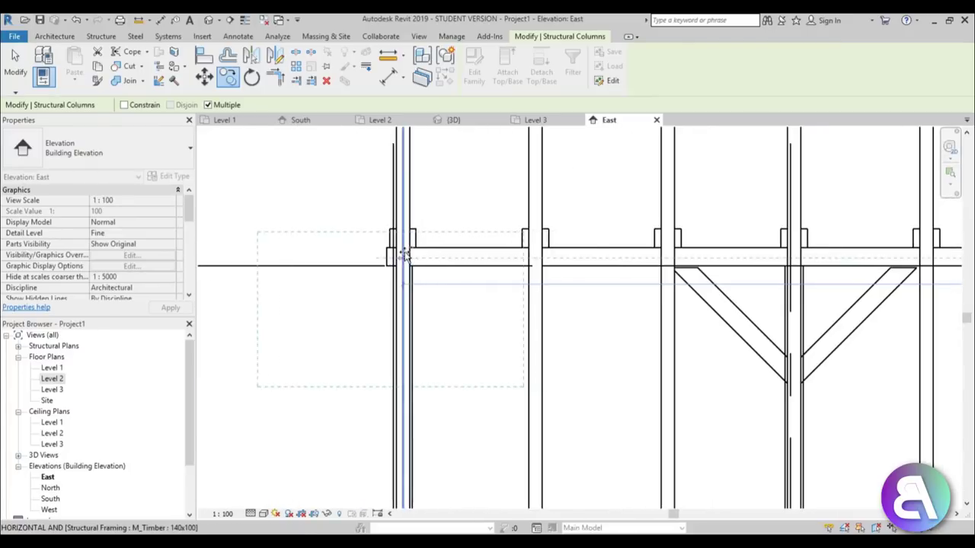
click(404, 256)
key(Escape)
key(Escape)
Delete the two outward-facing braces that project beyond the first and last posts
click(343, 310)
scroll(335, 304, down, 3)
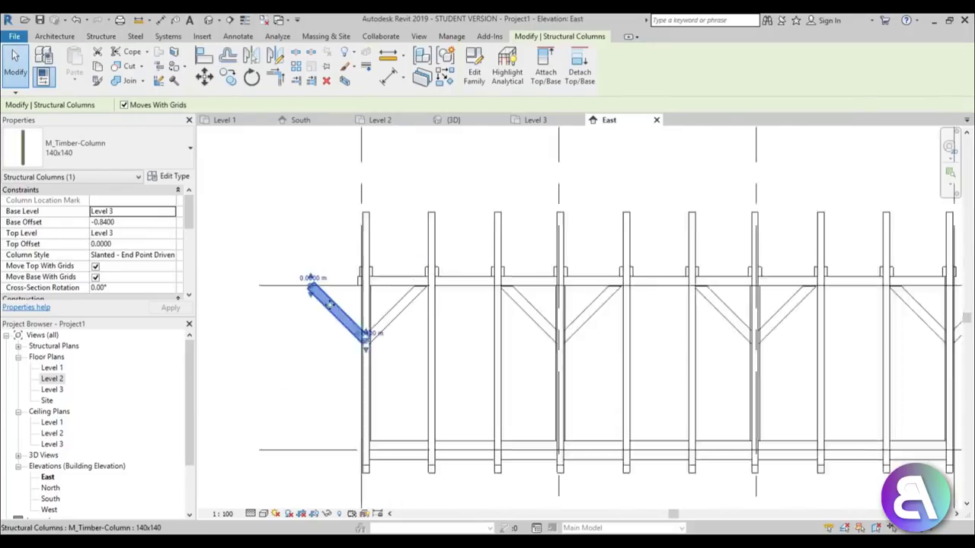
key(Delete)
scroll(823, 302, up, 2)
click(829, 308)
key(Delete)
click(831, 306)
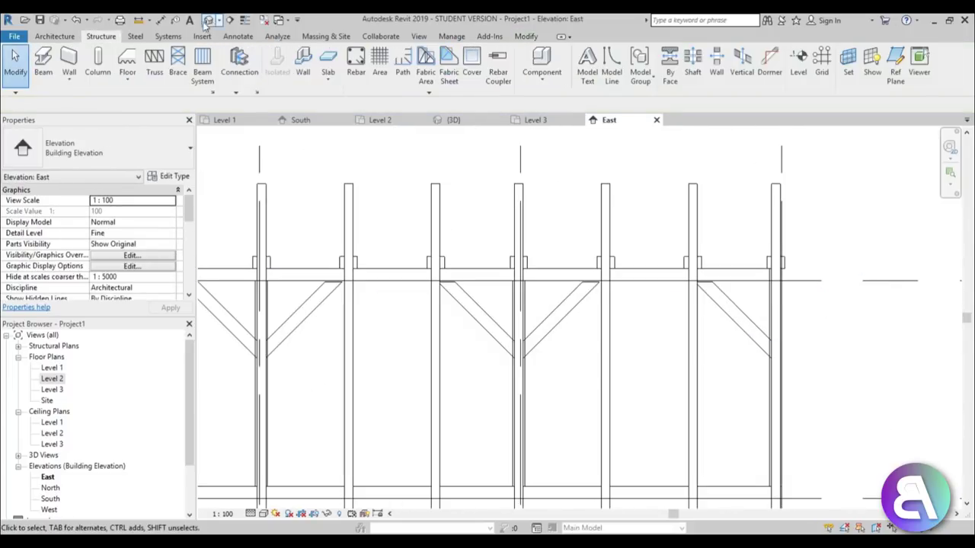
Open the 3D view and examine the copied braces between the posts and the beam
click(210, 22)
shift+middle_drag(452, 210, 522, 211)
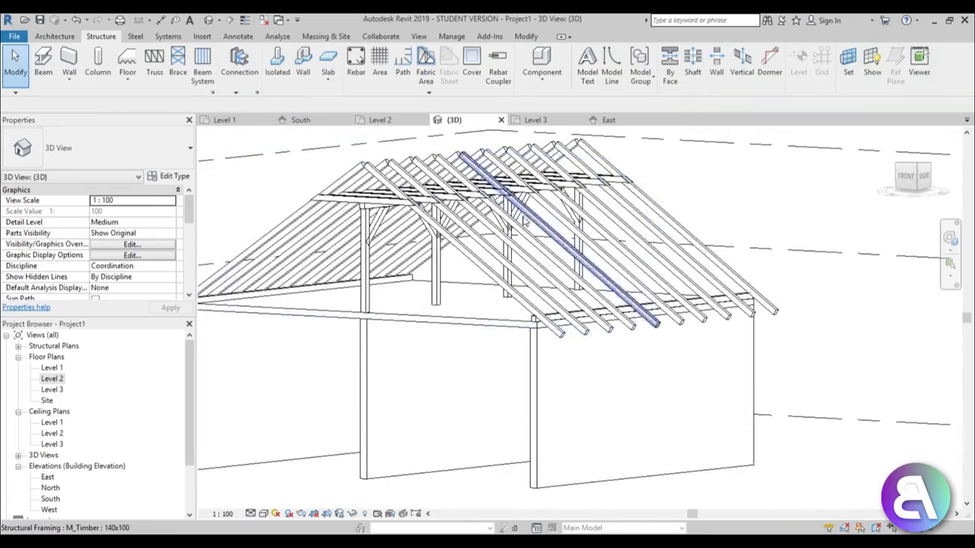
scroll(485, 245, up, 3)
shift+middle_drag(395, 320, 718, 357)
scroll(407, 284, down, 5)
shift+middle_drag(640, 244, 628, 316)
scroll(592, 160, up, 3)
scroll(592, 160, up, 1)
Select the M_Timber 140x140 beam on the posts and inspect how it meets the roof frame from both sides
click(559, 213)
scroll(593, 204, down, 6)
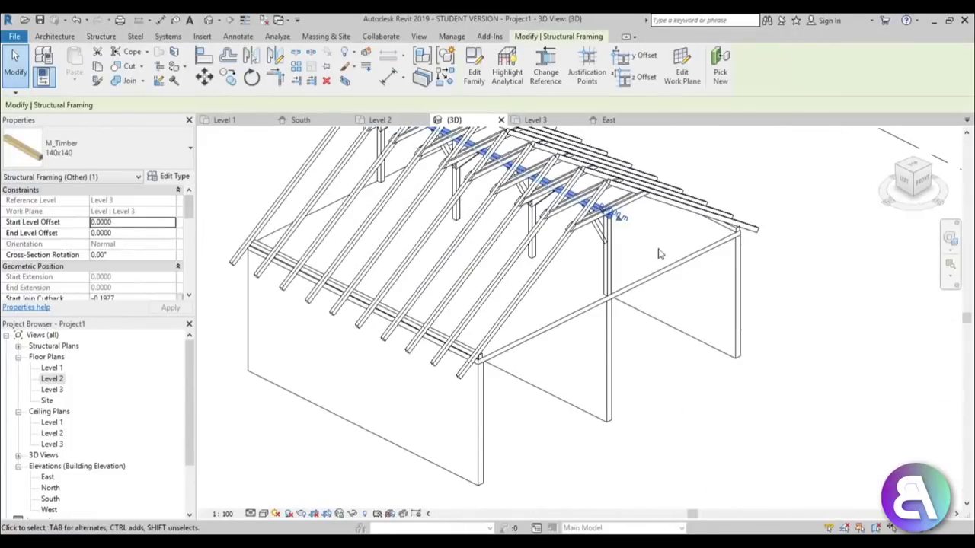
middle_drag(483, 198, 472, 282)
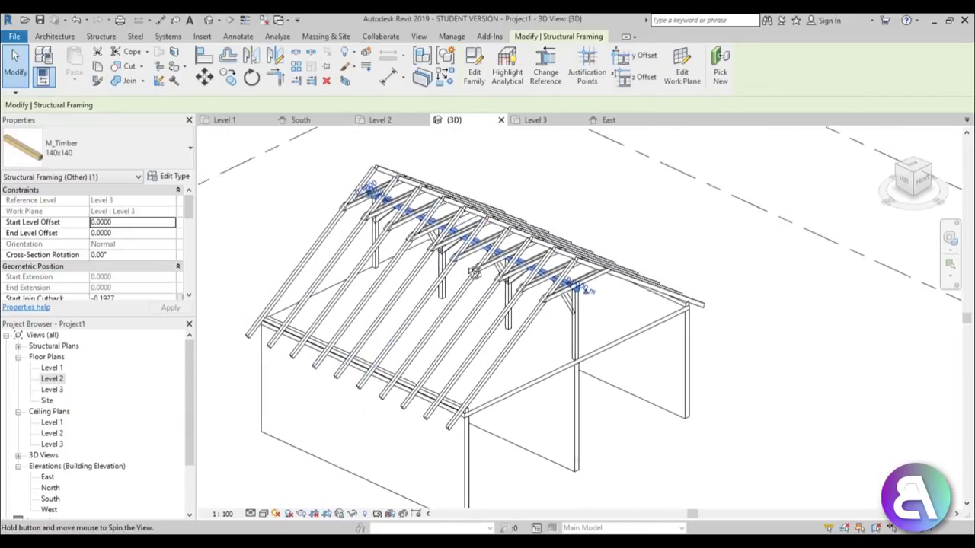
scroll(579, 301, up, 3)
scroll(665, 260, down, 5)
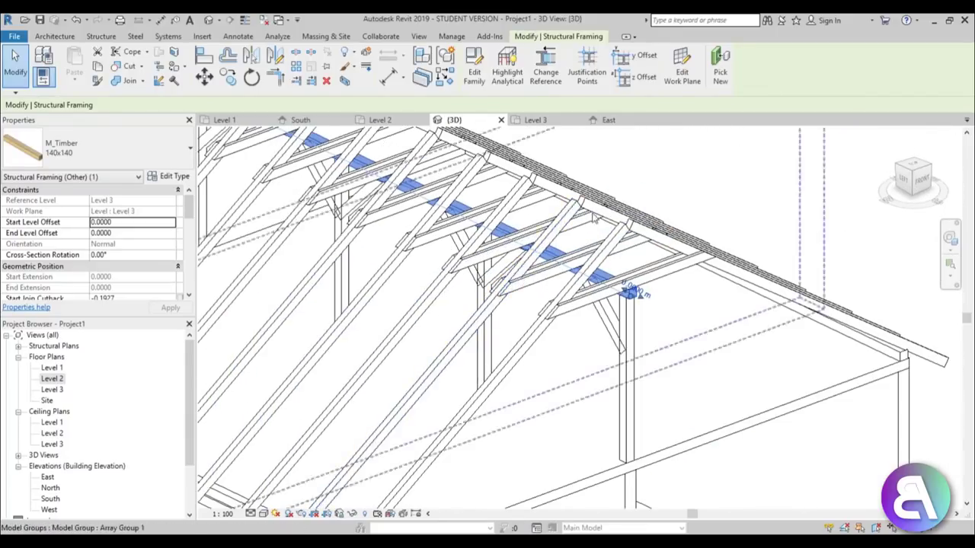
shift+middle_drag(665, 259, 439, 279)
scroll(538, 274, up, 3)
click(472, 300)
scroll(483, 299, down, 2)
scroll(481, 329, down, 2)
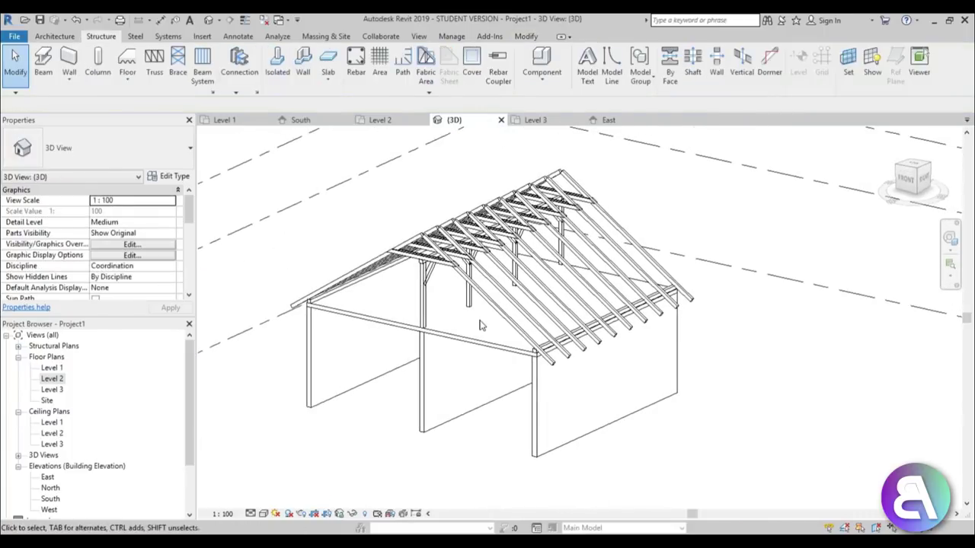